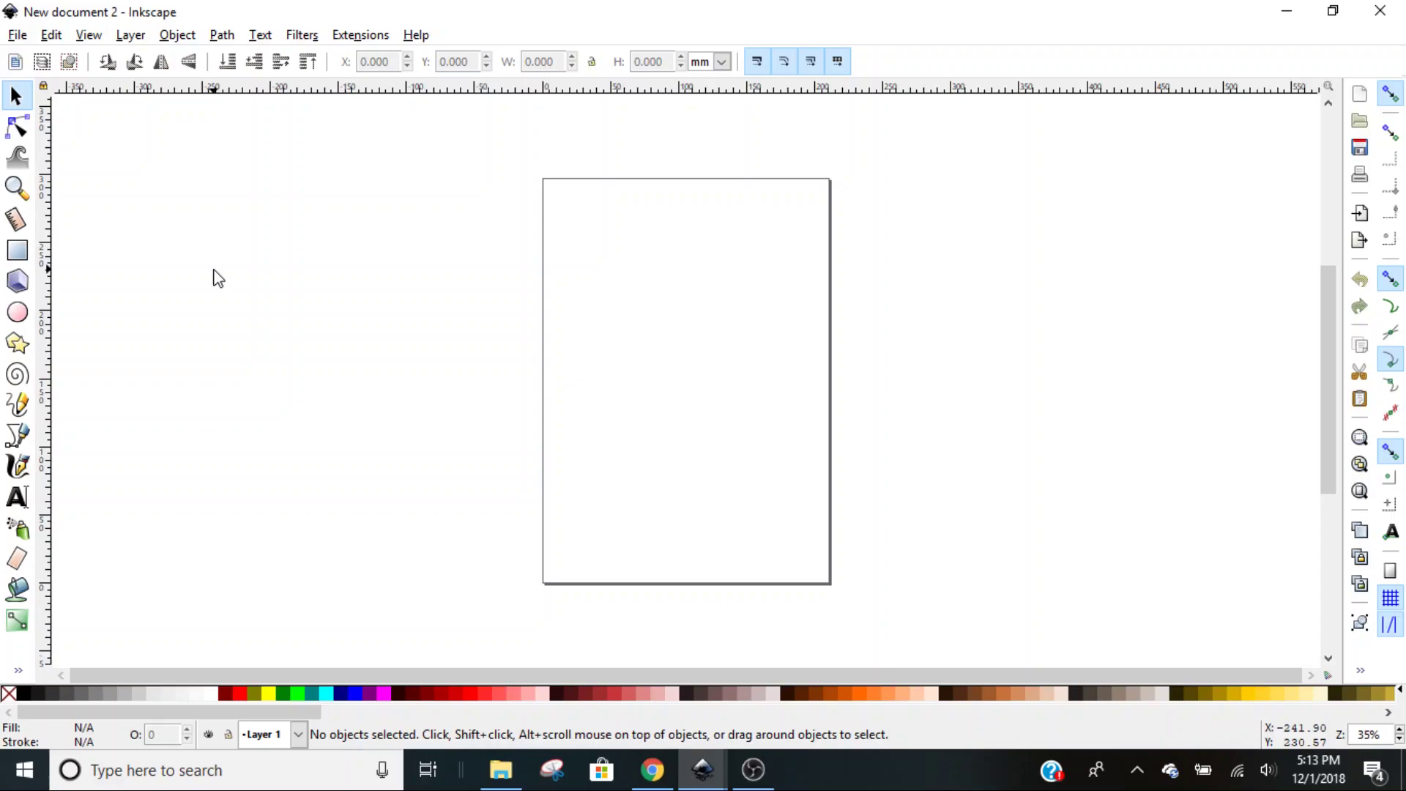
# Start a new document and hide the page border in Document Properties
pyautogui.click(17, 37)
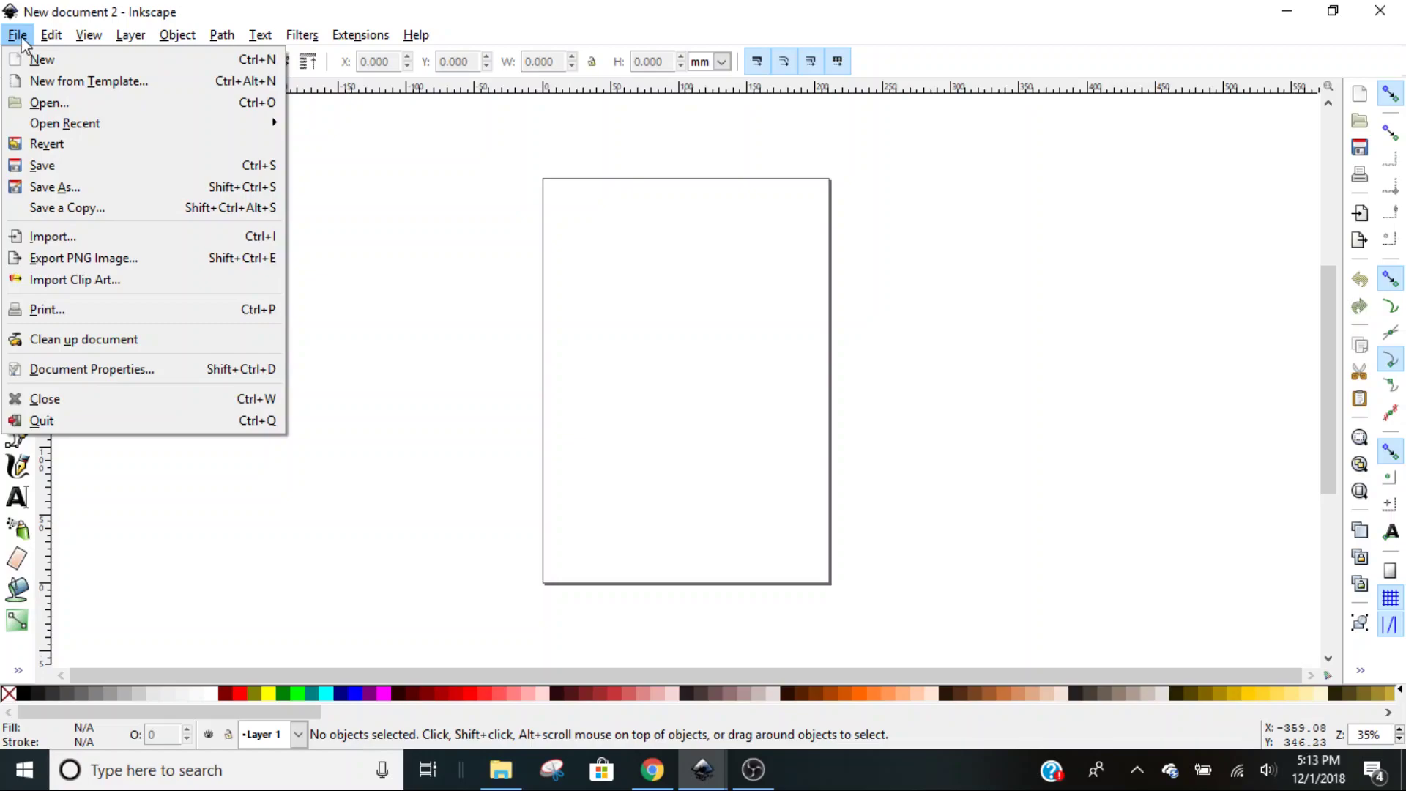
pyautogui.click(38, 58)
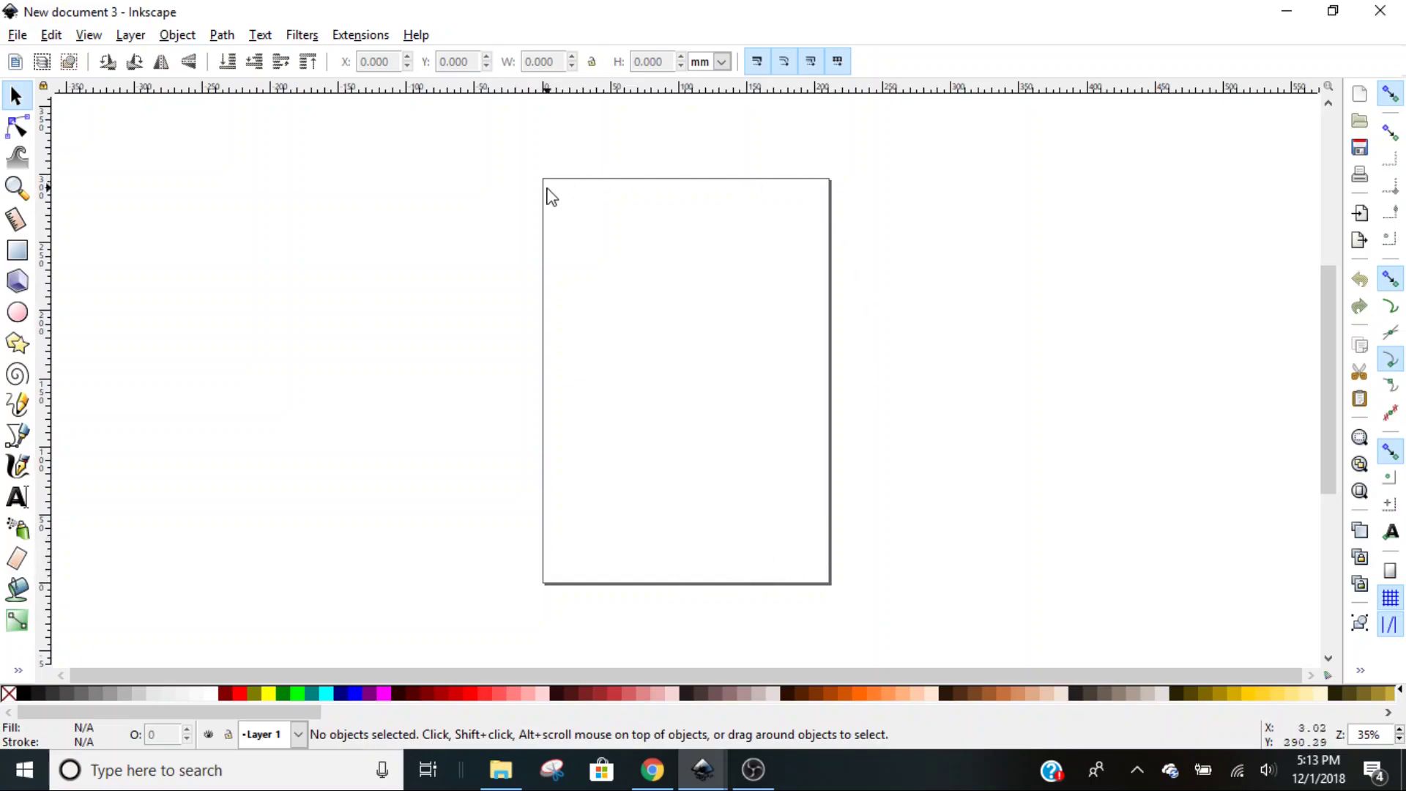
pyautogui.click(16, 35)
pyautogui.click(86, 372)
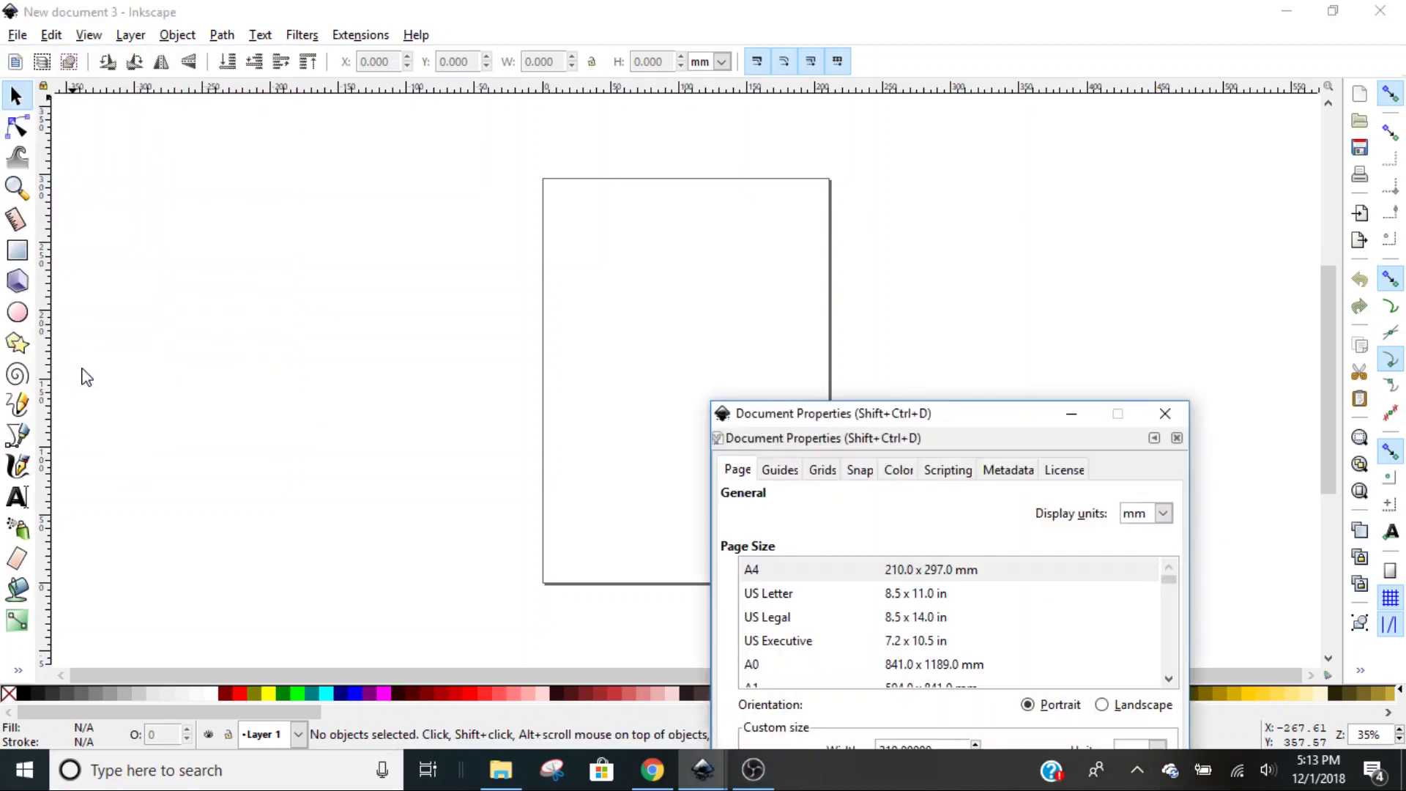
pyautogui.moveTo(1012, 418); pyautogui.dragTo(1002, 125)
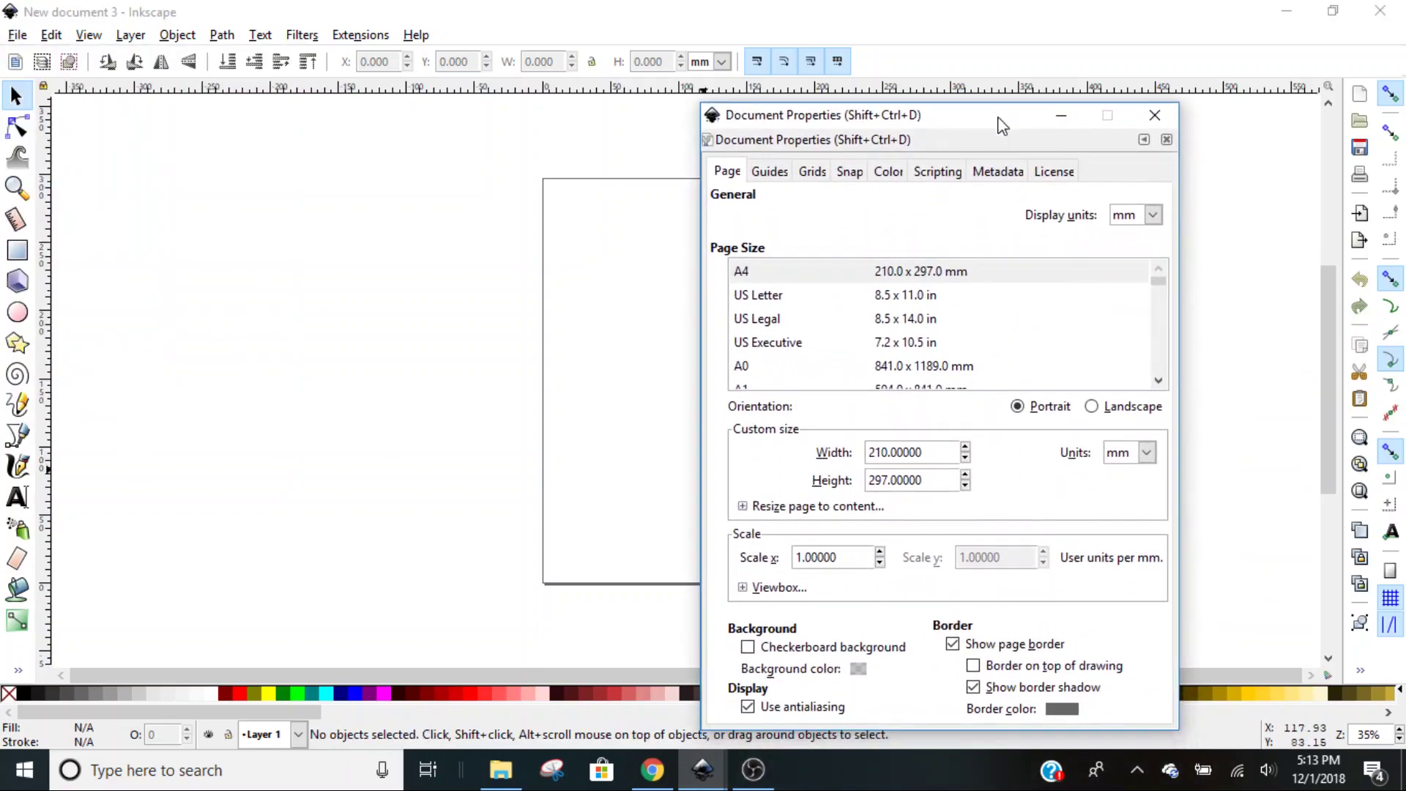
pyautogui.click(953, 644)
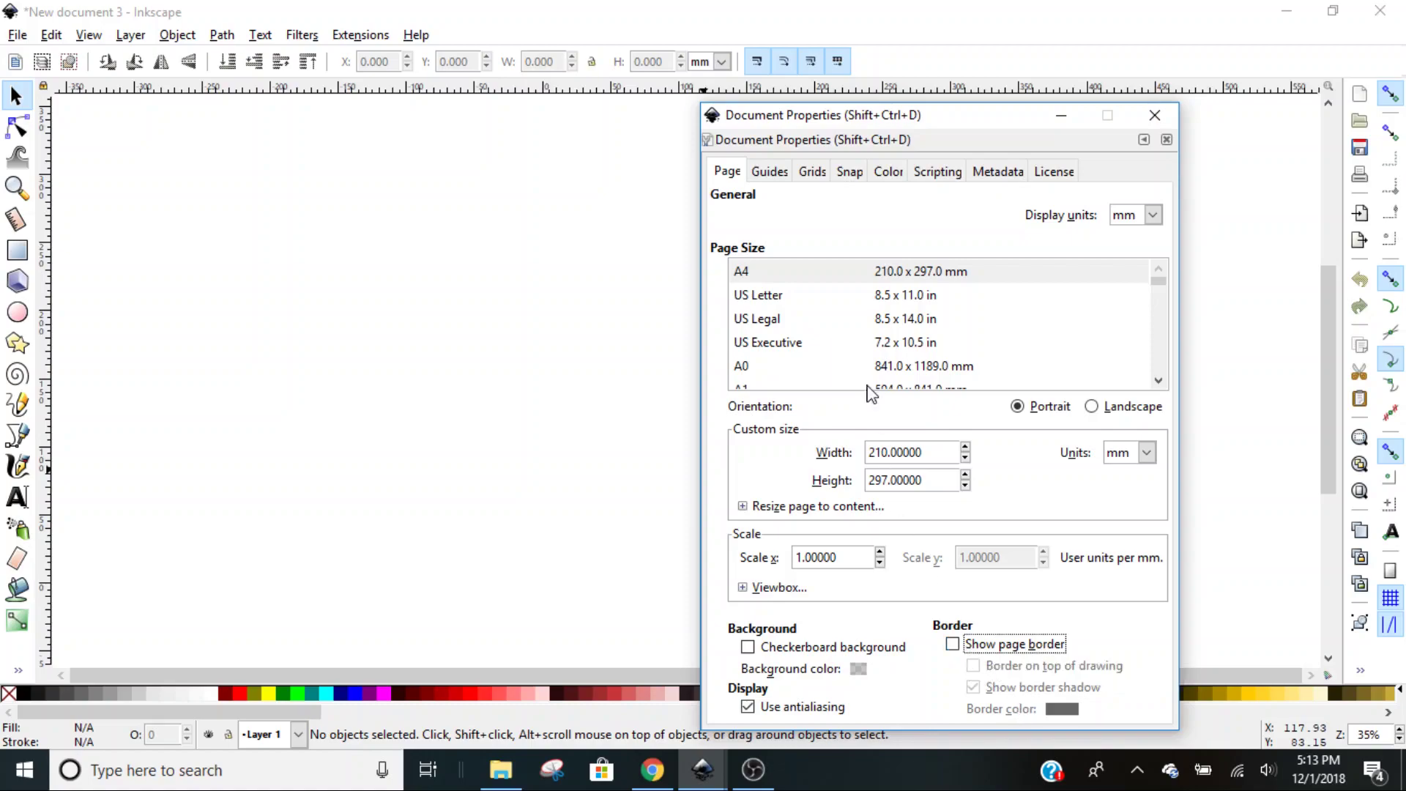
# Lower the object and guide snap distances from 20 to 1
pyautogui.click(850, 173)
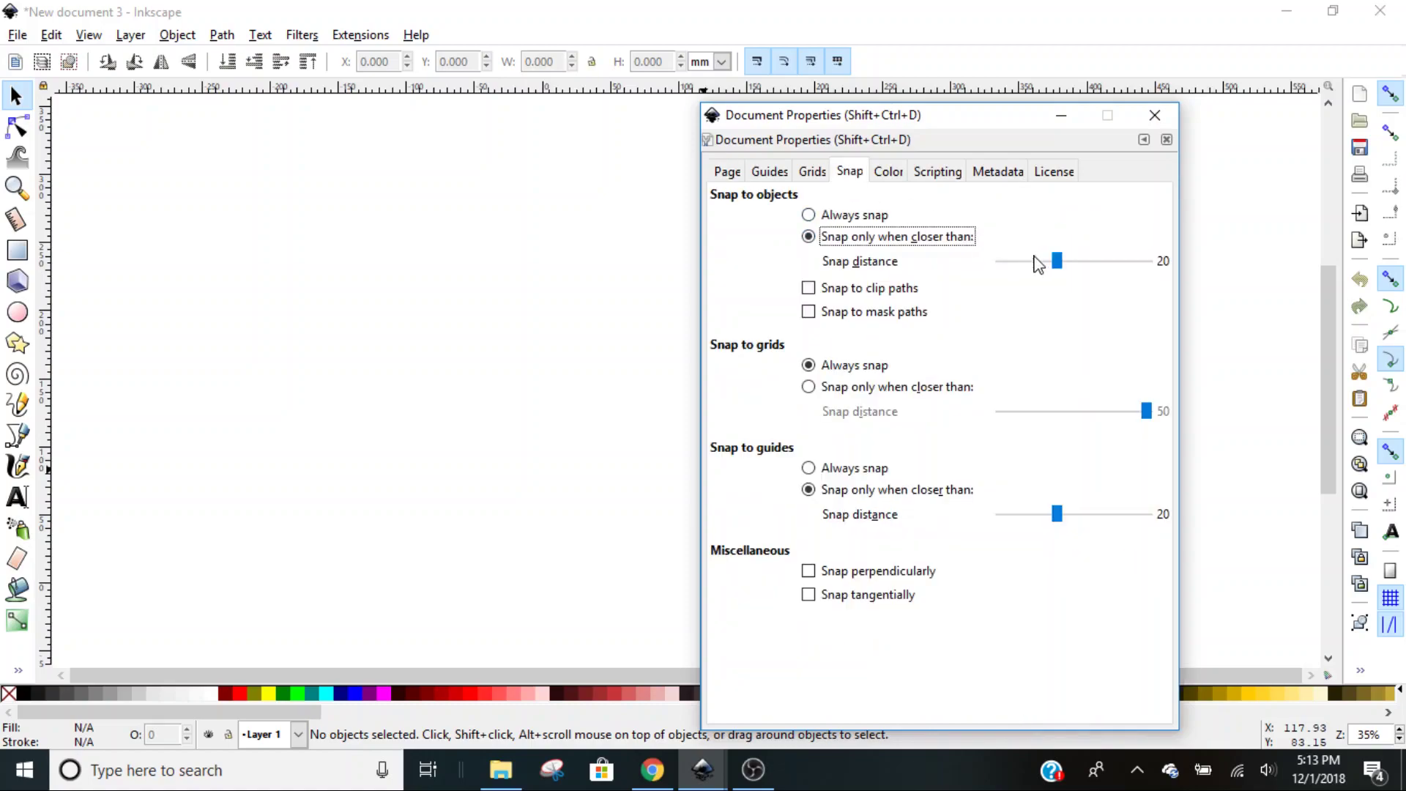
pyautogui.moveTo(1059, 263); pyautogui.dragTo(1000, 268)
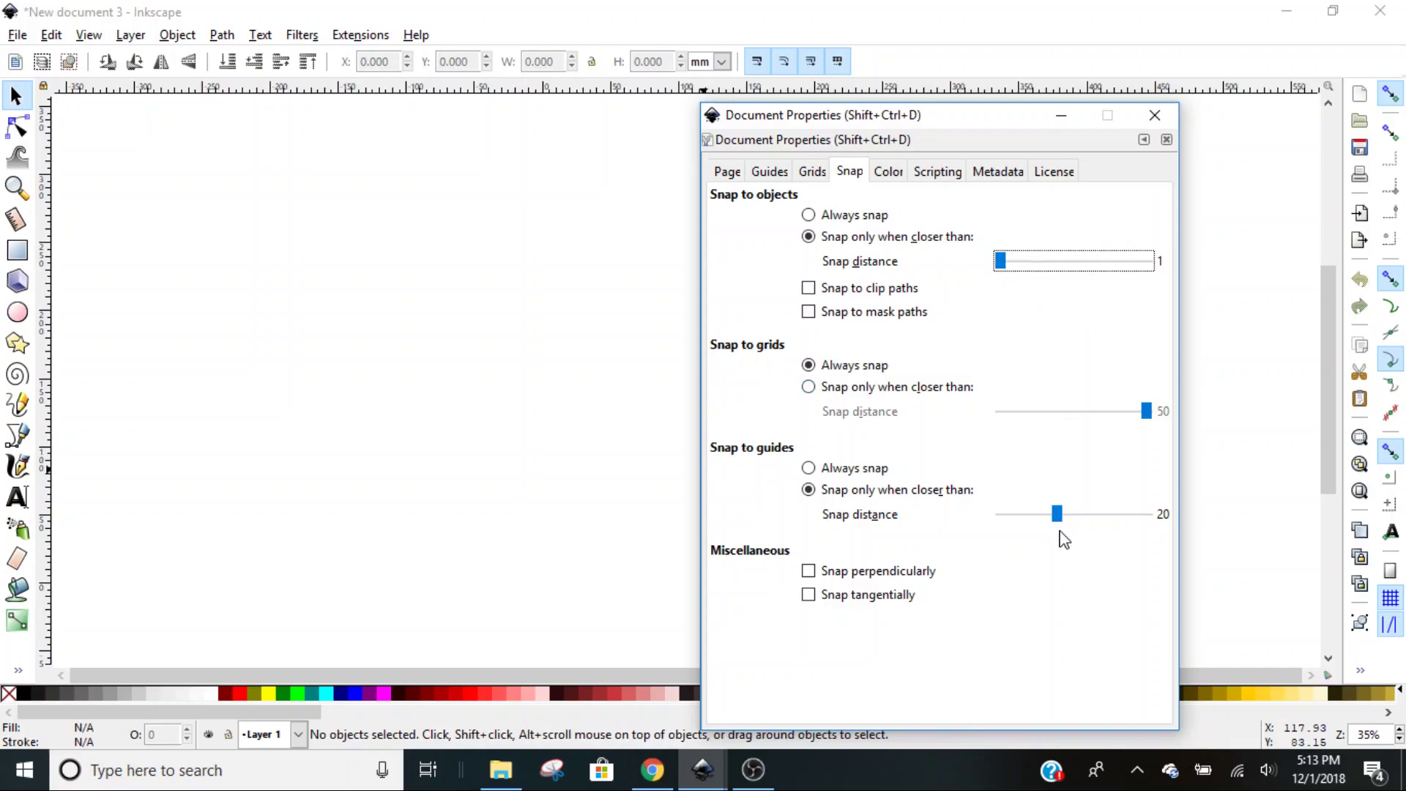
pyautogui.moveTo(1059, 518); pyautogui.dragTo(1001, 517)
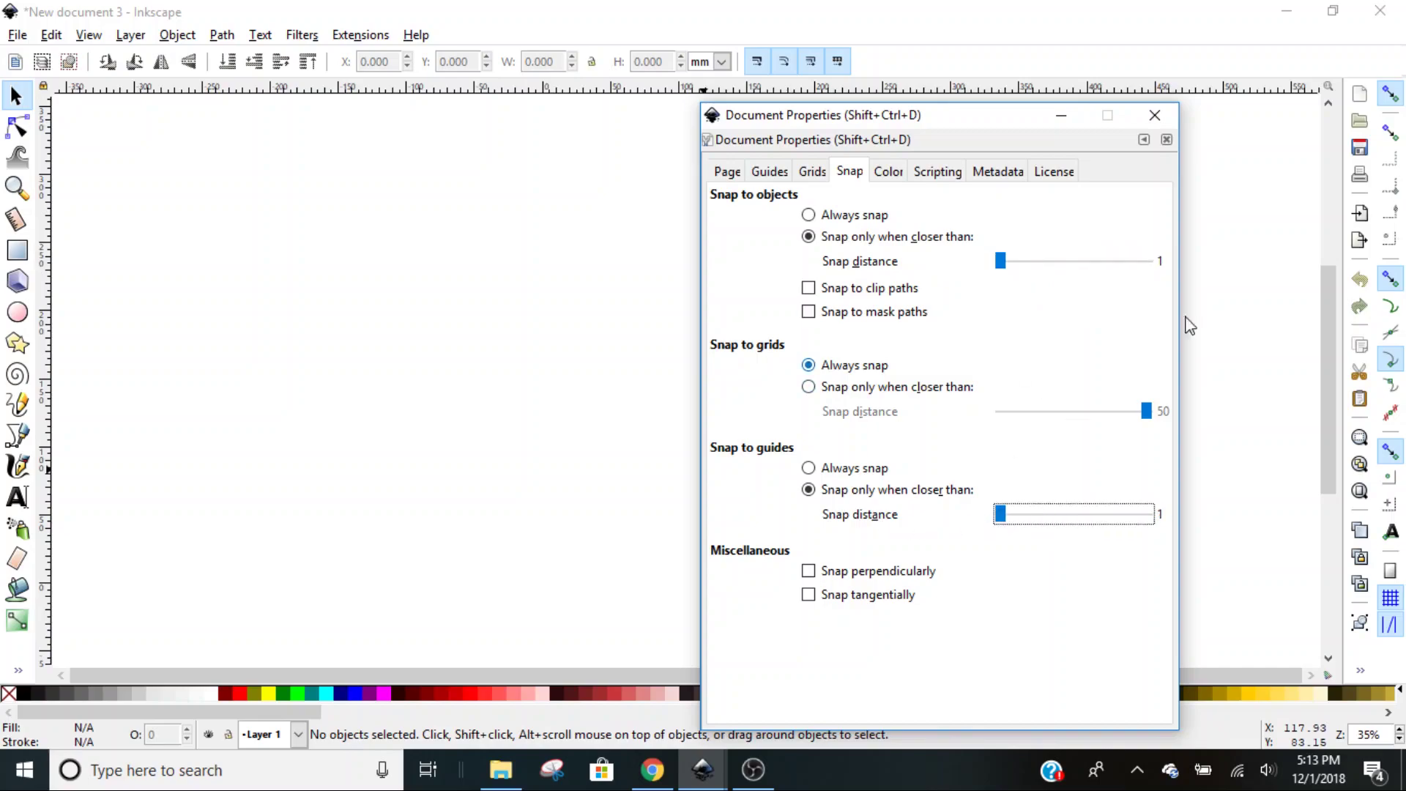
# Import the 'images' PNG of the bookworm as an embedded image and move it up-left
pyautogui.click(1155, 121)
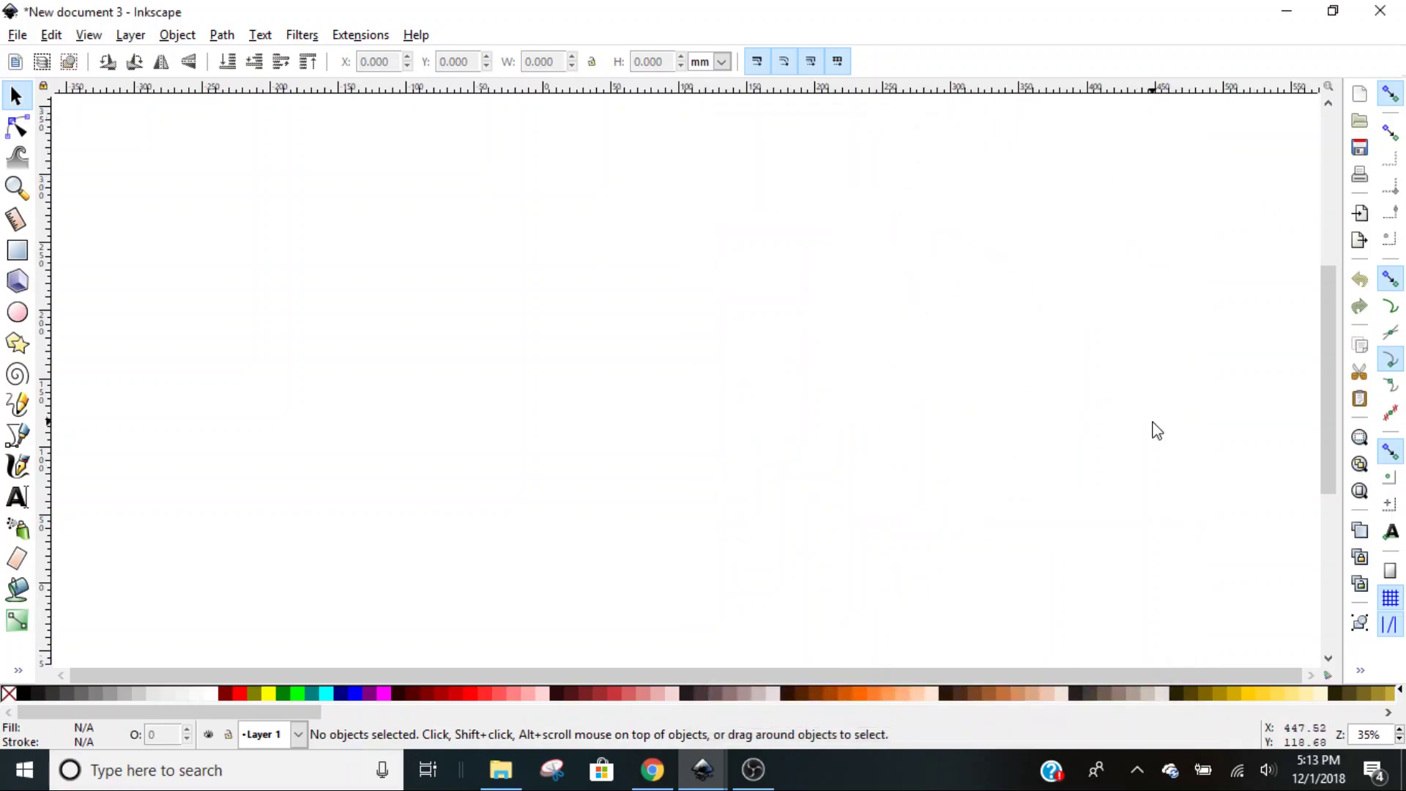
pyautogui.click(19, 37)
pyautogui.click(64, 233)
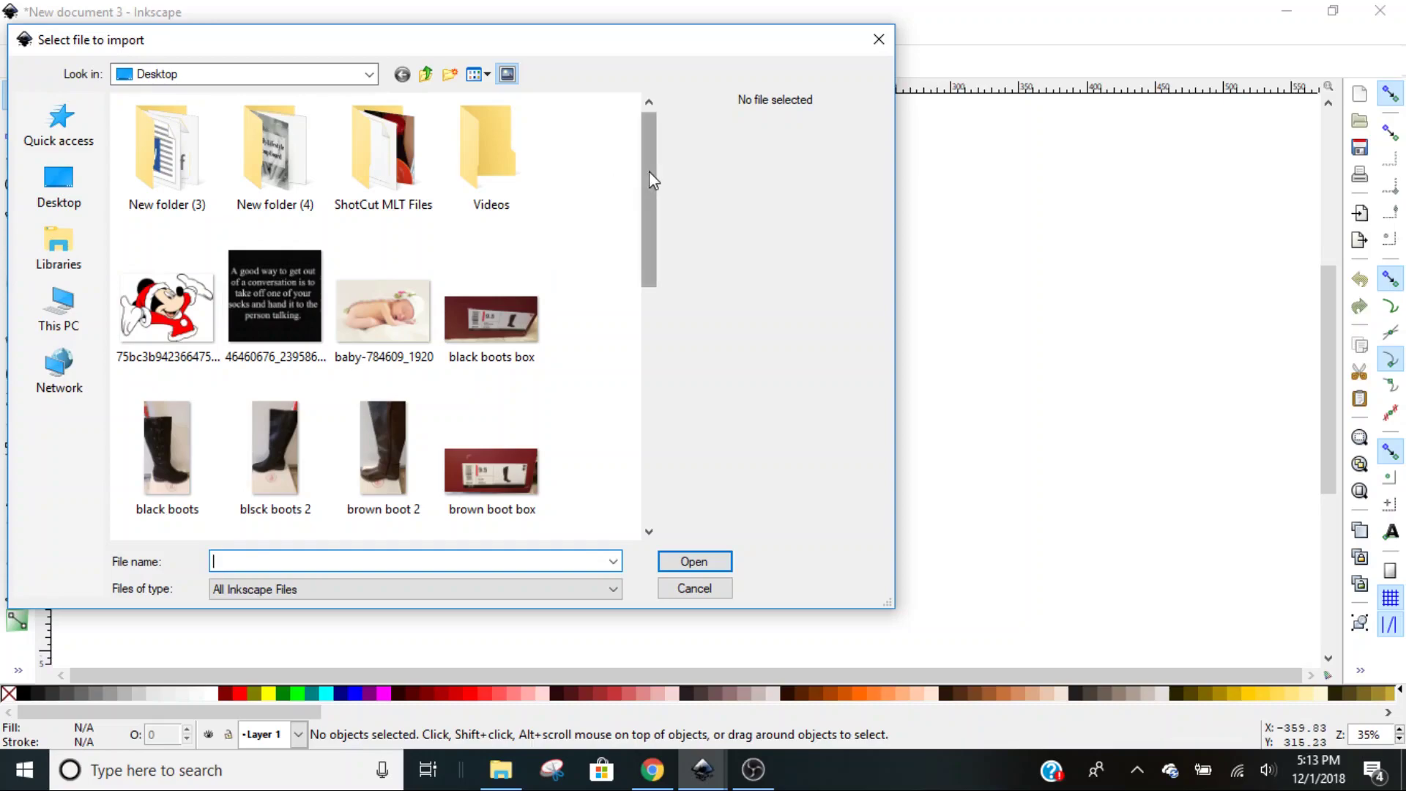
pyautogui.moveTo(649, 171); pyautogui.dragTo(615, 338)
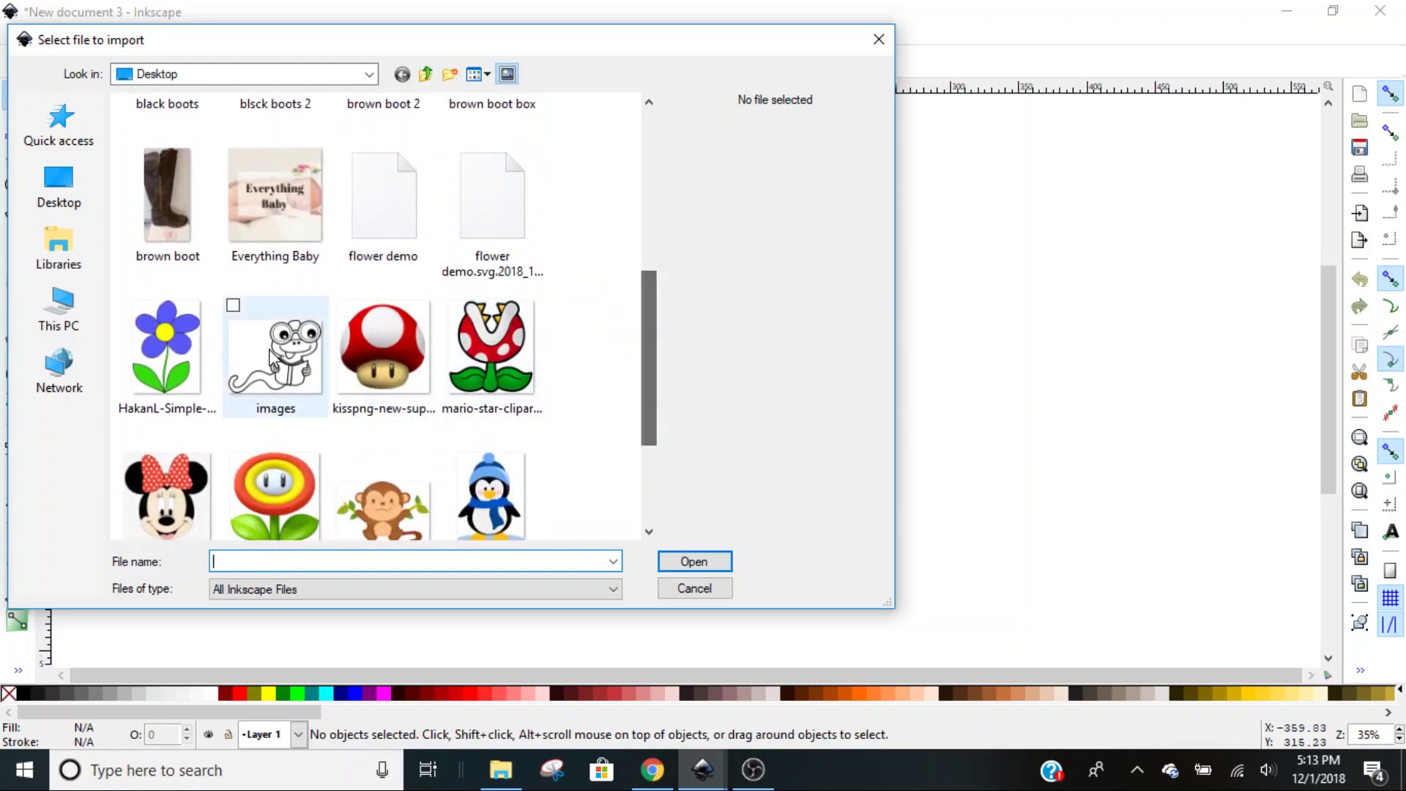
pyautogui.click(268, 361)
pyautogui.click(708, 564)
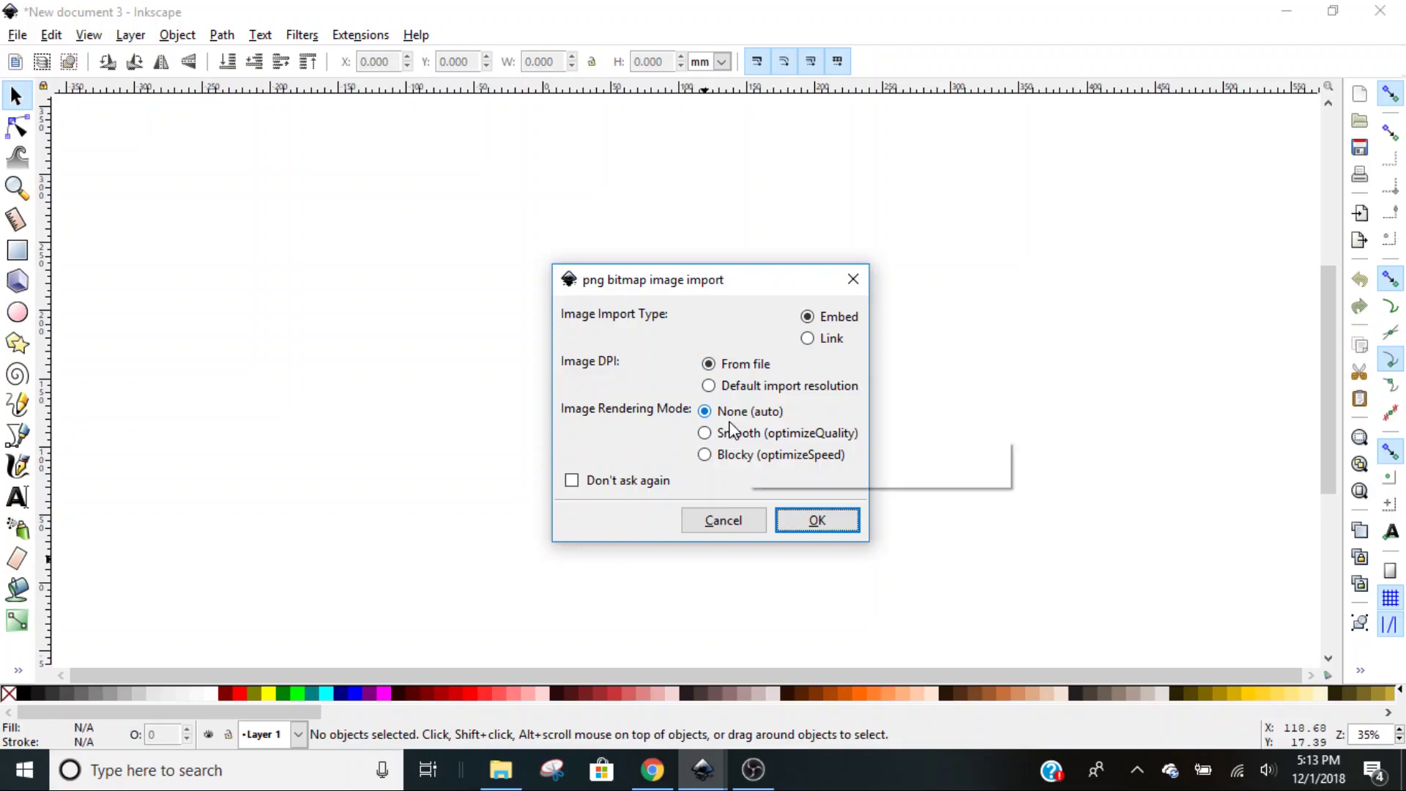
pyautogui.click(816, 520)
pyautogui.moveTo(824, 516); pyautogui.dragTo(634, 308)
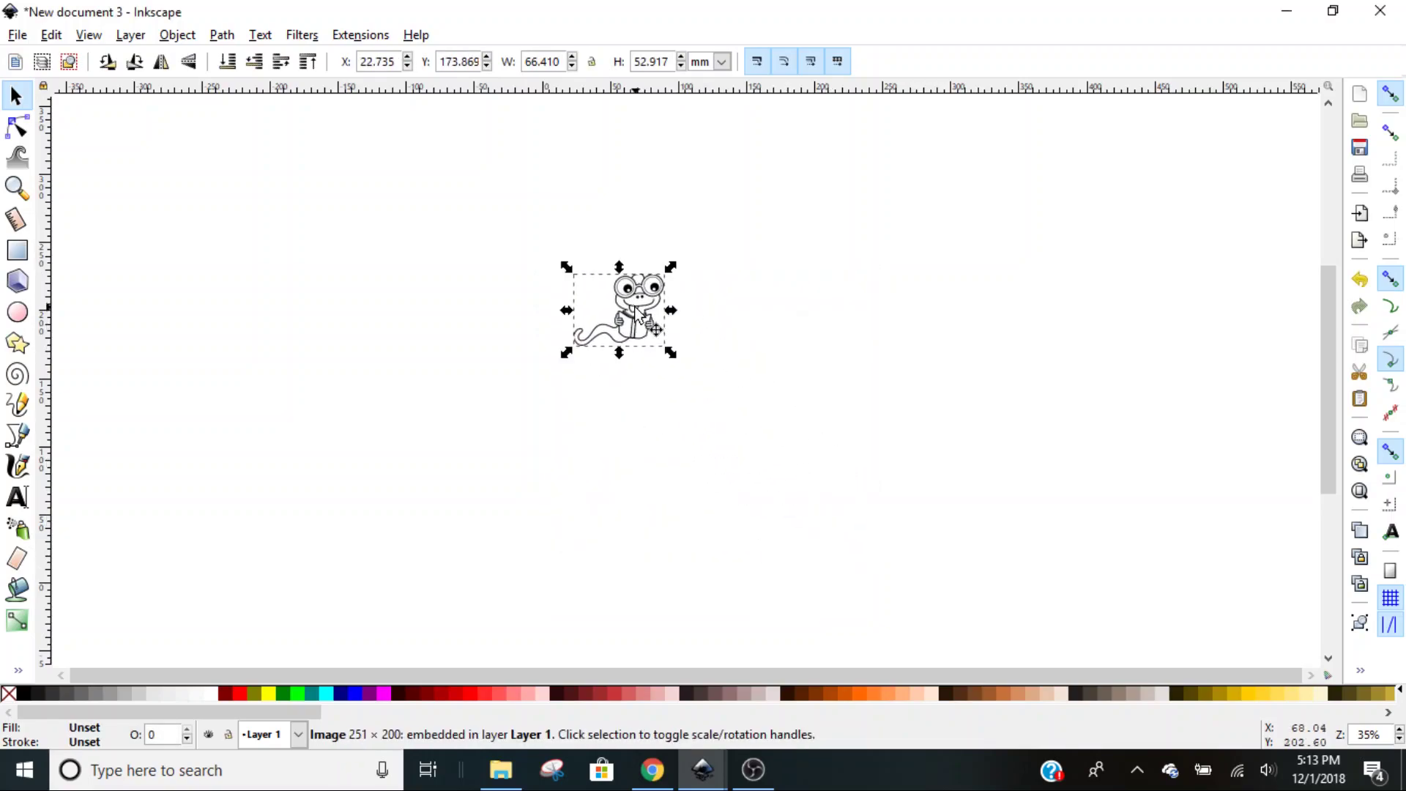
# Lock the aspect ratio and enlarge the bookworm to about 308 × 246 mm
pyautogui.click(591, 63)
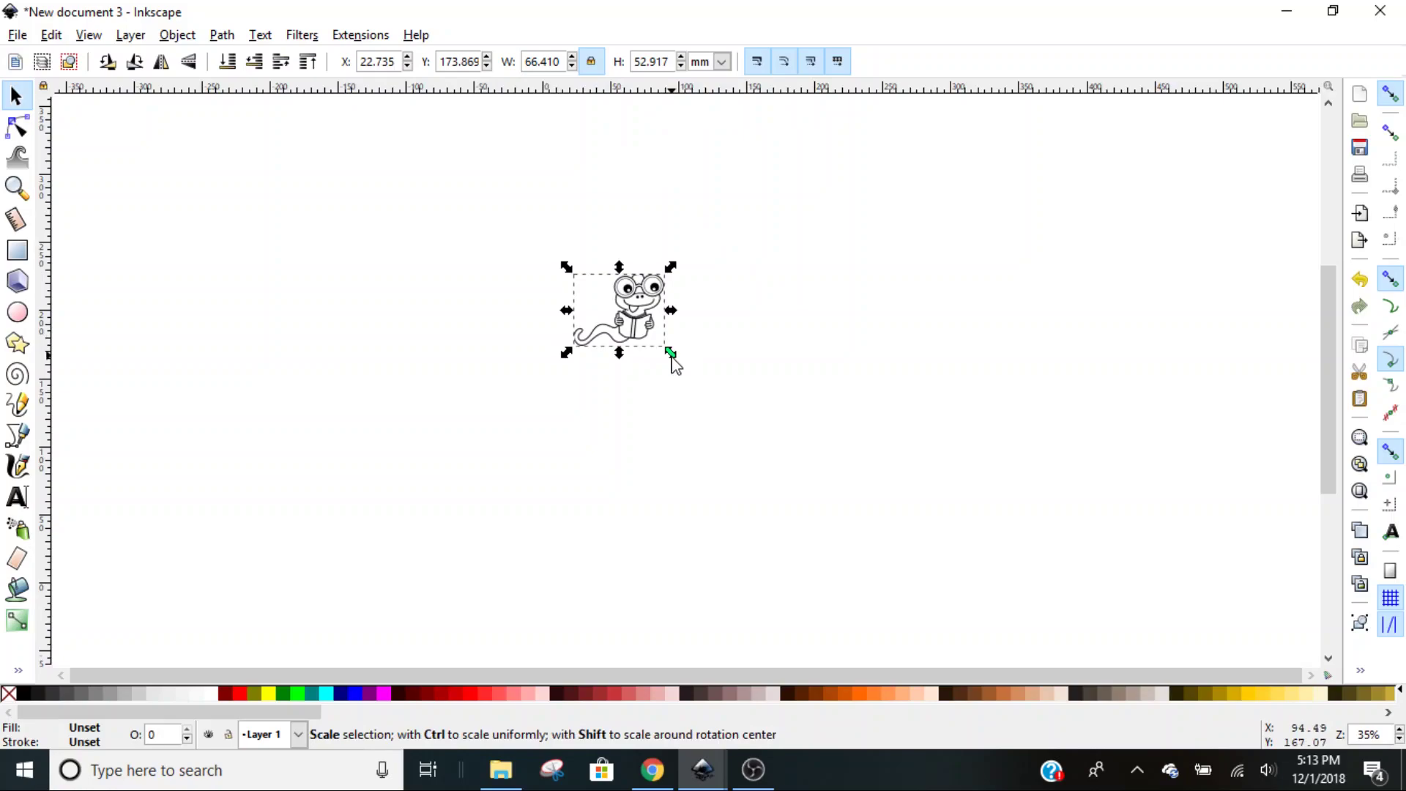
pyautogui.moveTo(670, 355); pyautogui.dragTo(1005, 627)
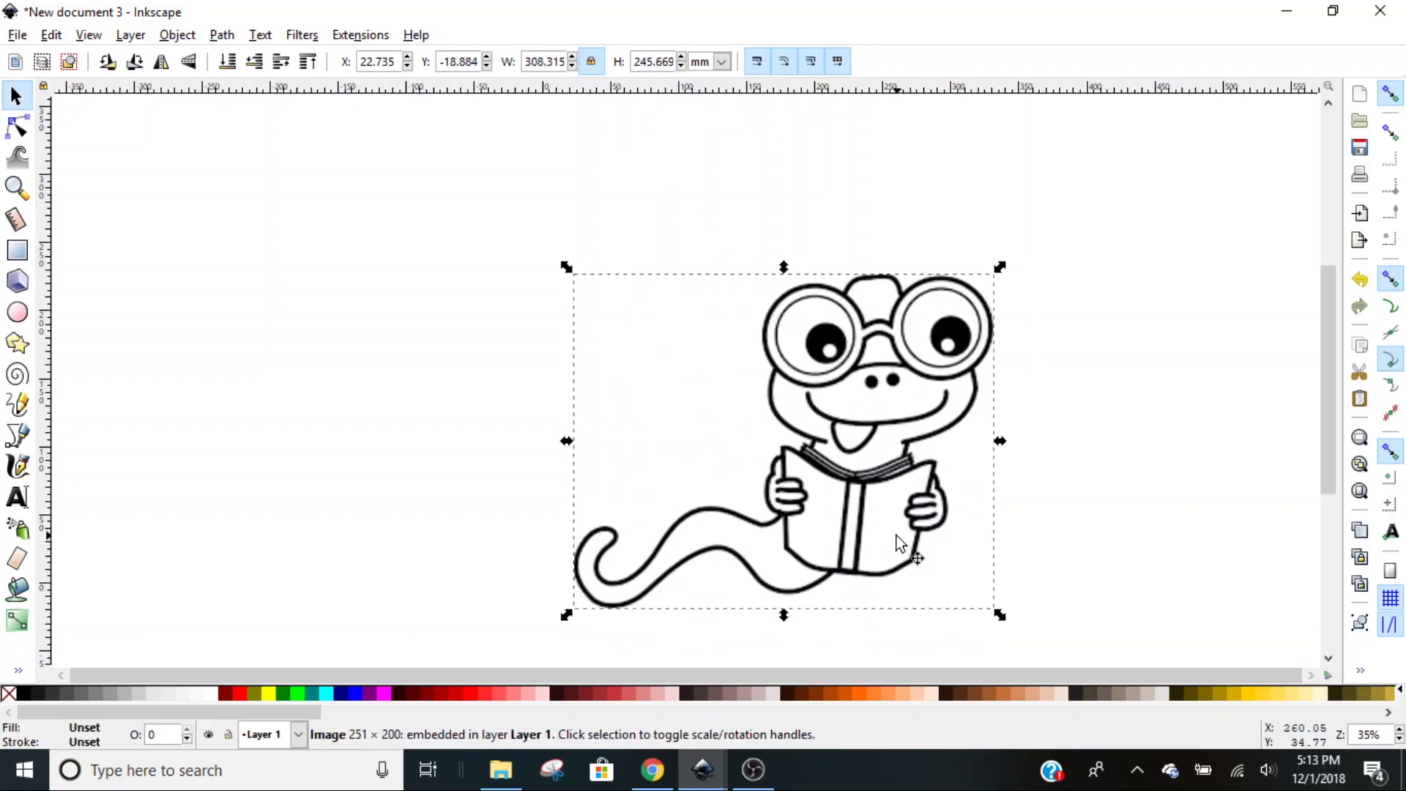
pyautogui.moveTo(901, 542); pyautogui.dragTo(684, 424)
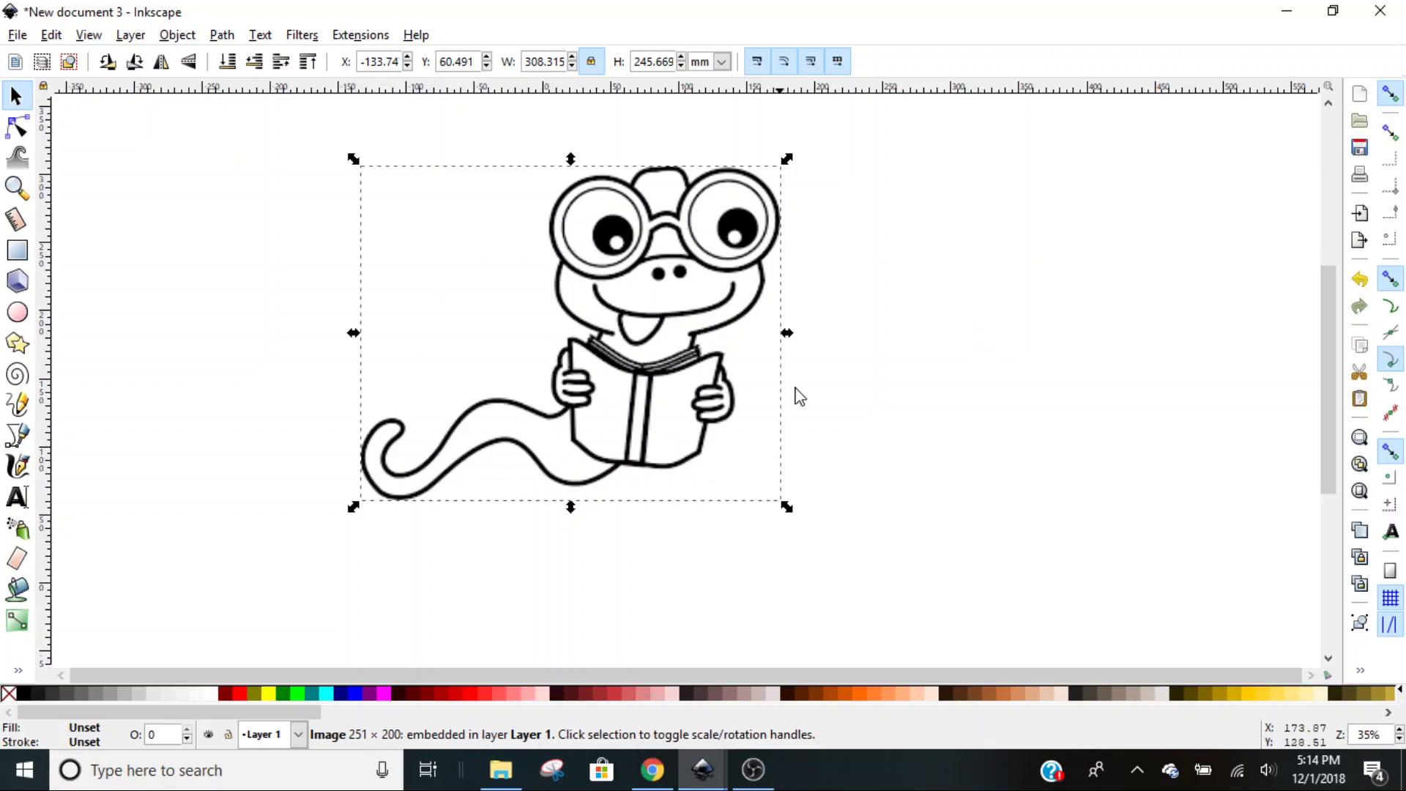
# Trace the bitmap with Brightness cutoff at 0.450, Remove background checked and 2 scans
pyautogui.click(222, 36)
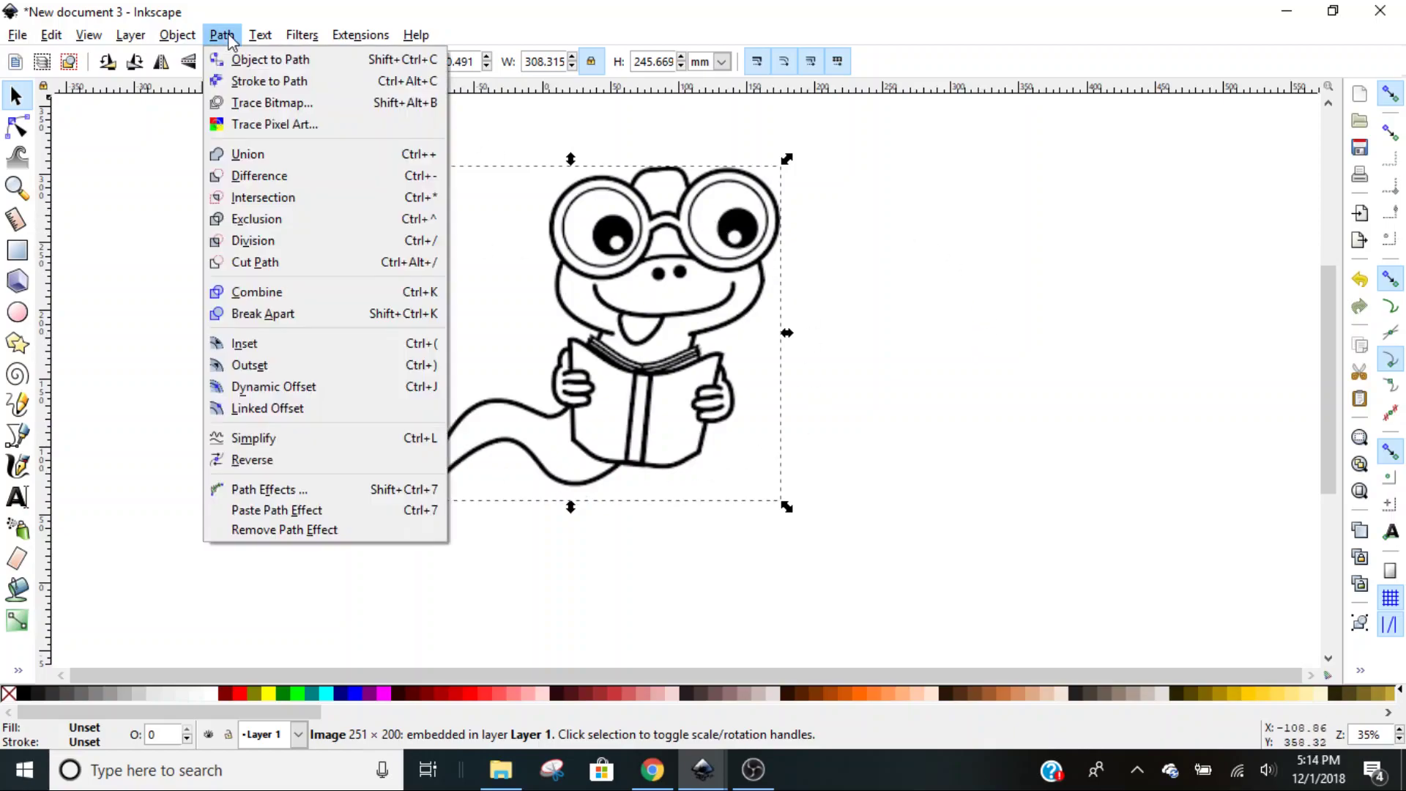
pyautogui.click(236, 110)
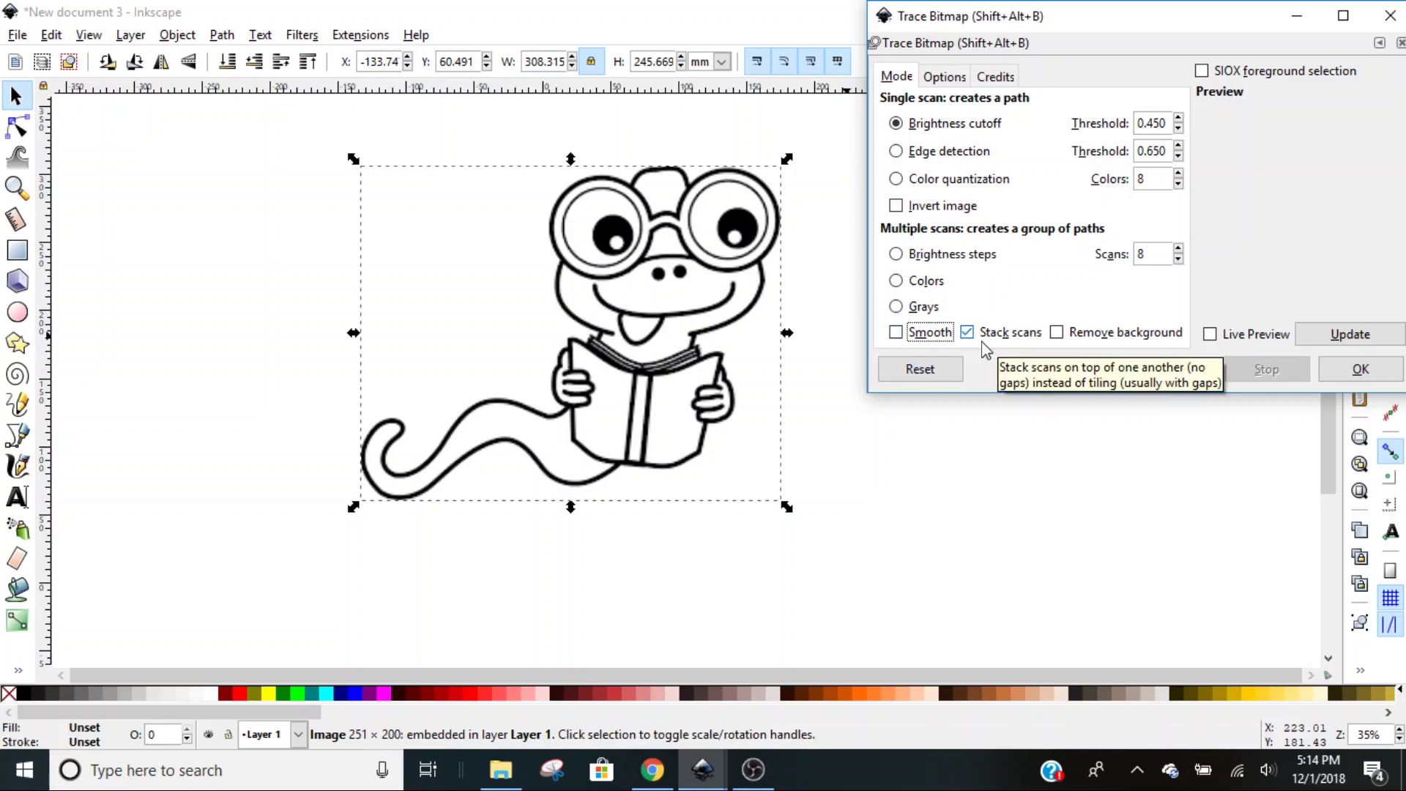
pyautogui.click(1058, 335)
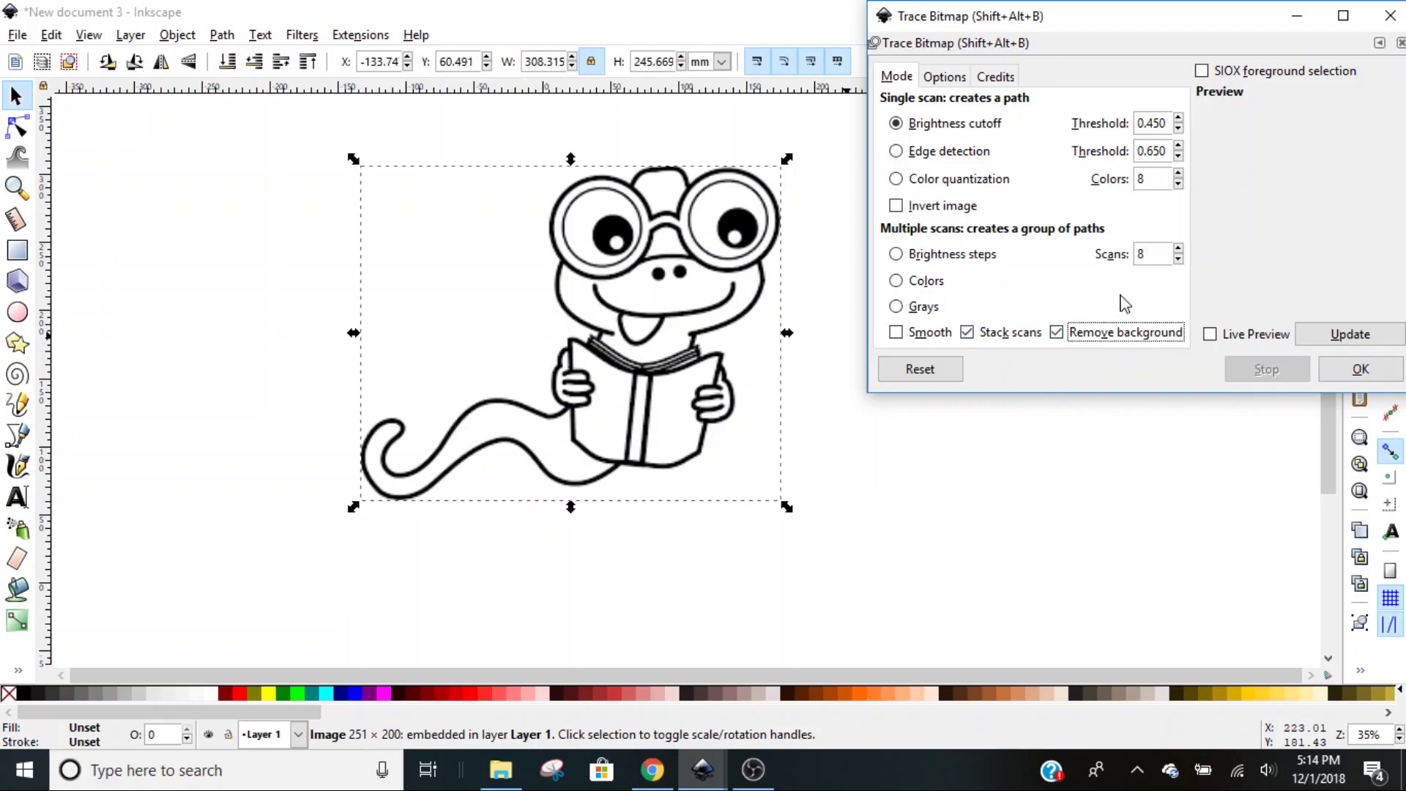
pyautogui.click(1178, 260)
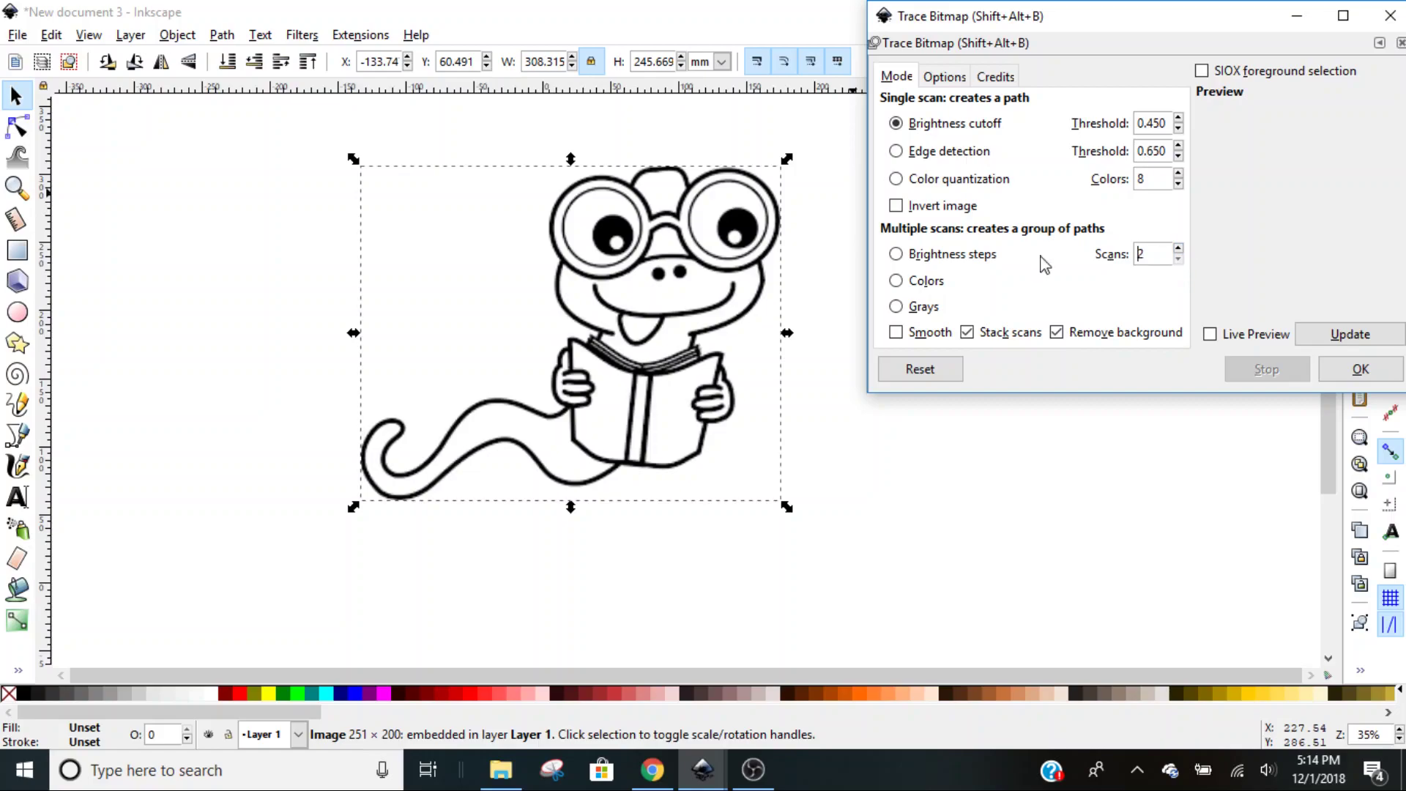
pyautogui.click(1344, 337)
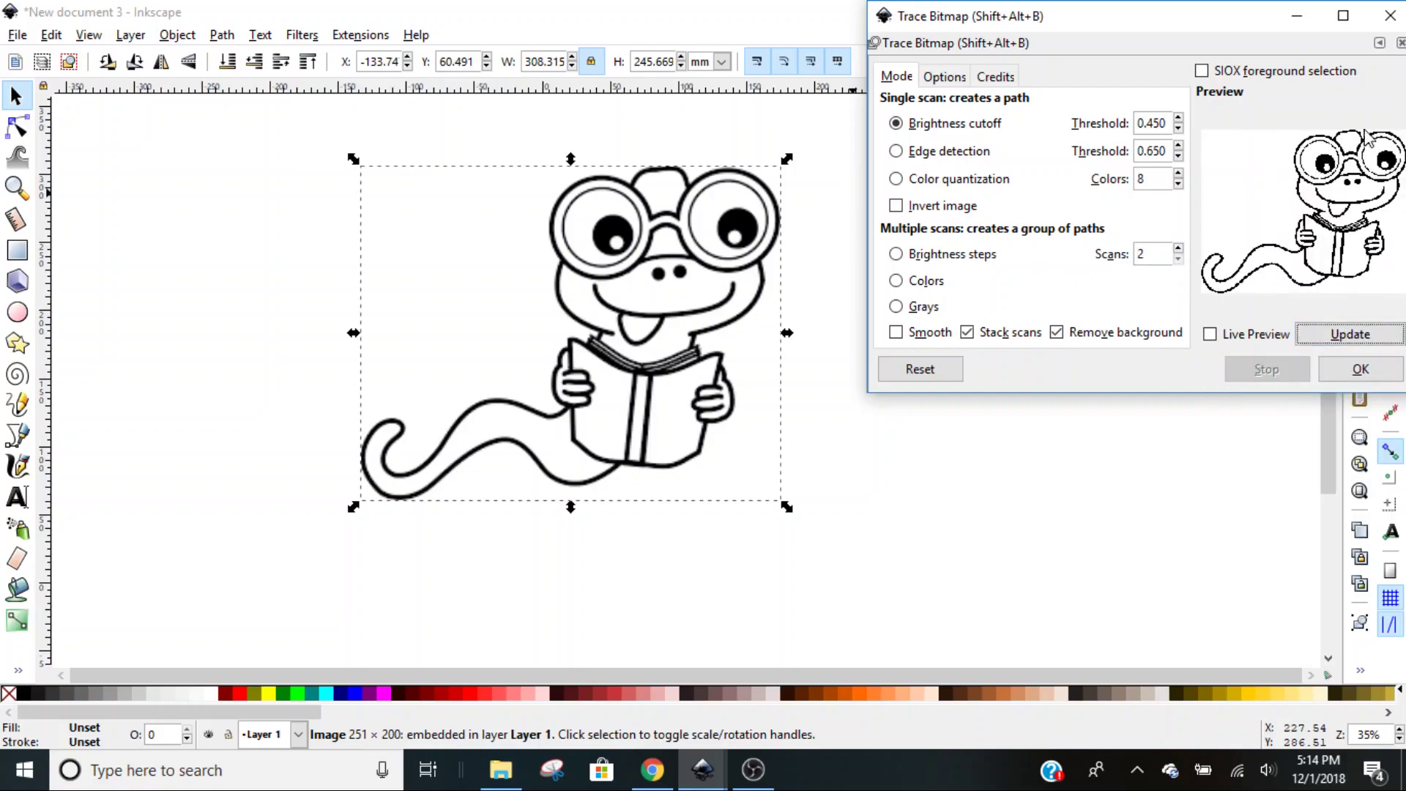
pyautogui.click(1355, 369)
pyautogui.click(1390, 15)
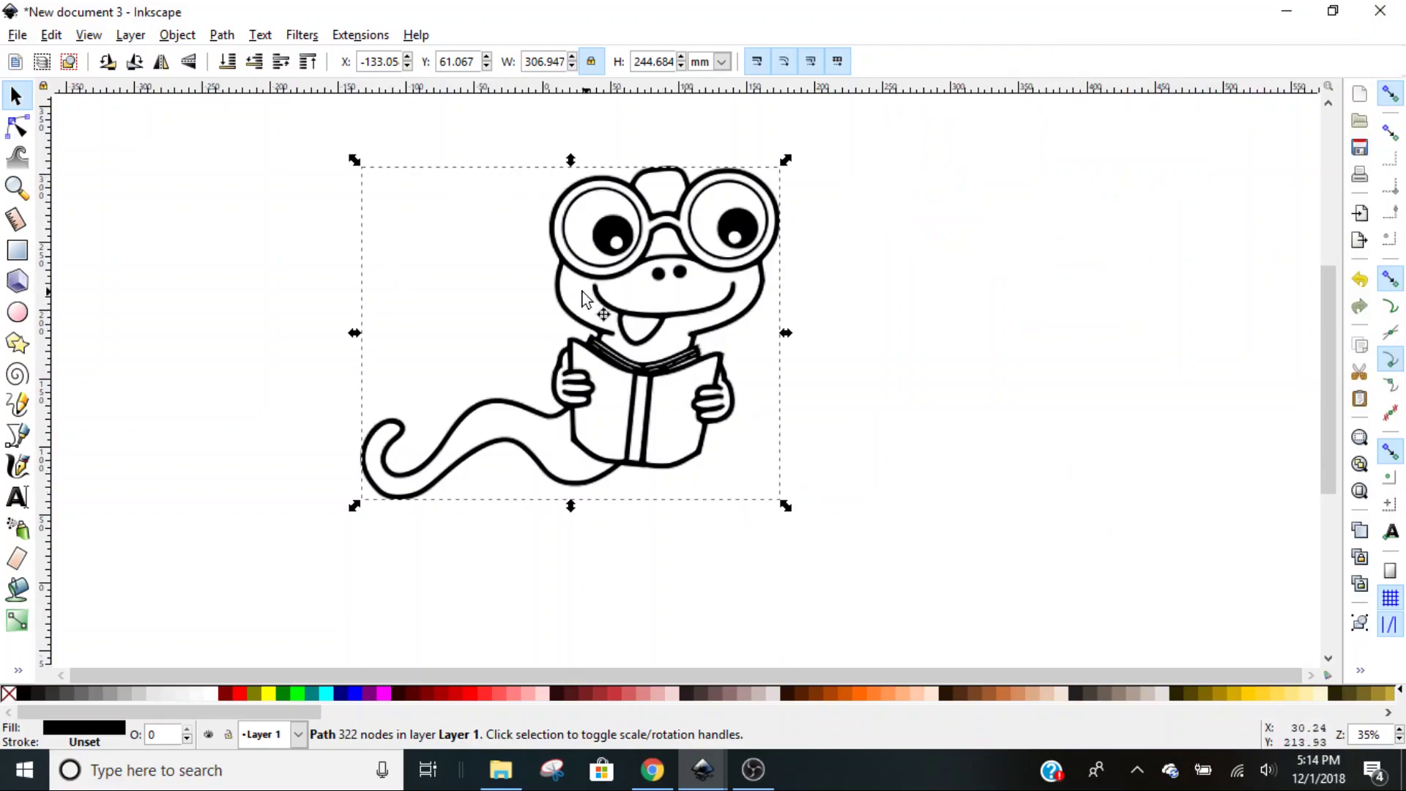
# Delete the original bitmap and reposition the traced worm at X -139.40, Y 44.133
pyautogui.moveTo(561, 302); pyautogui.dragTo(1035, 288)
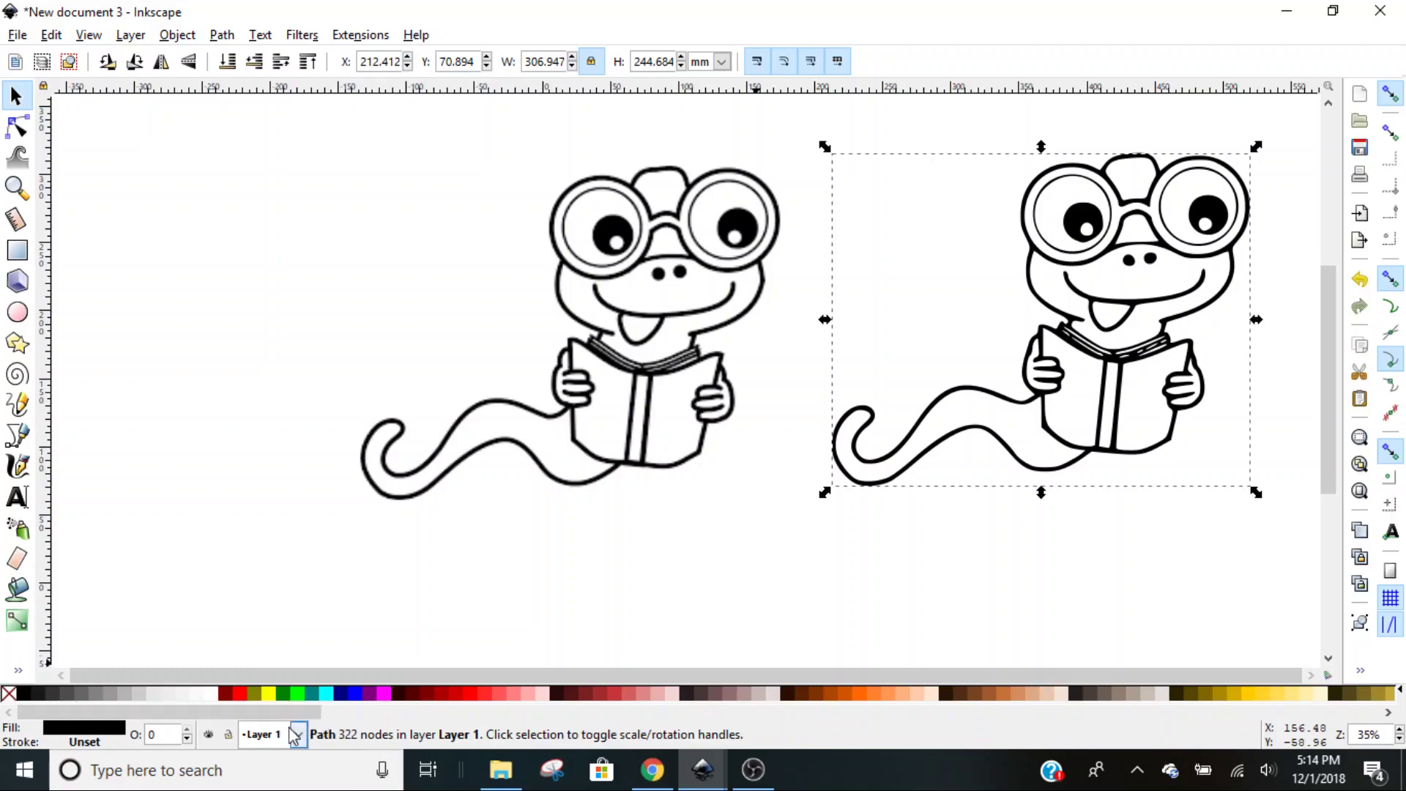
pyautogui.click(603, 294)
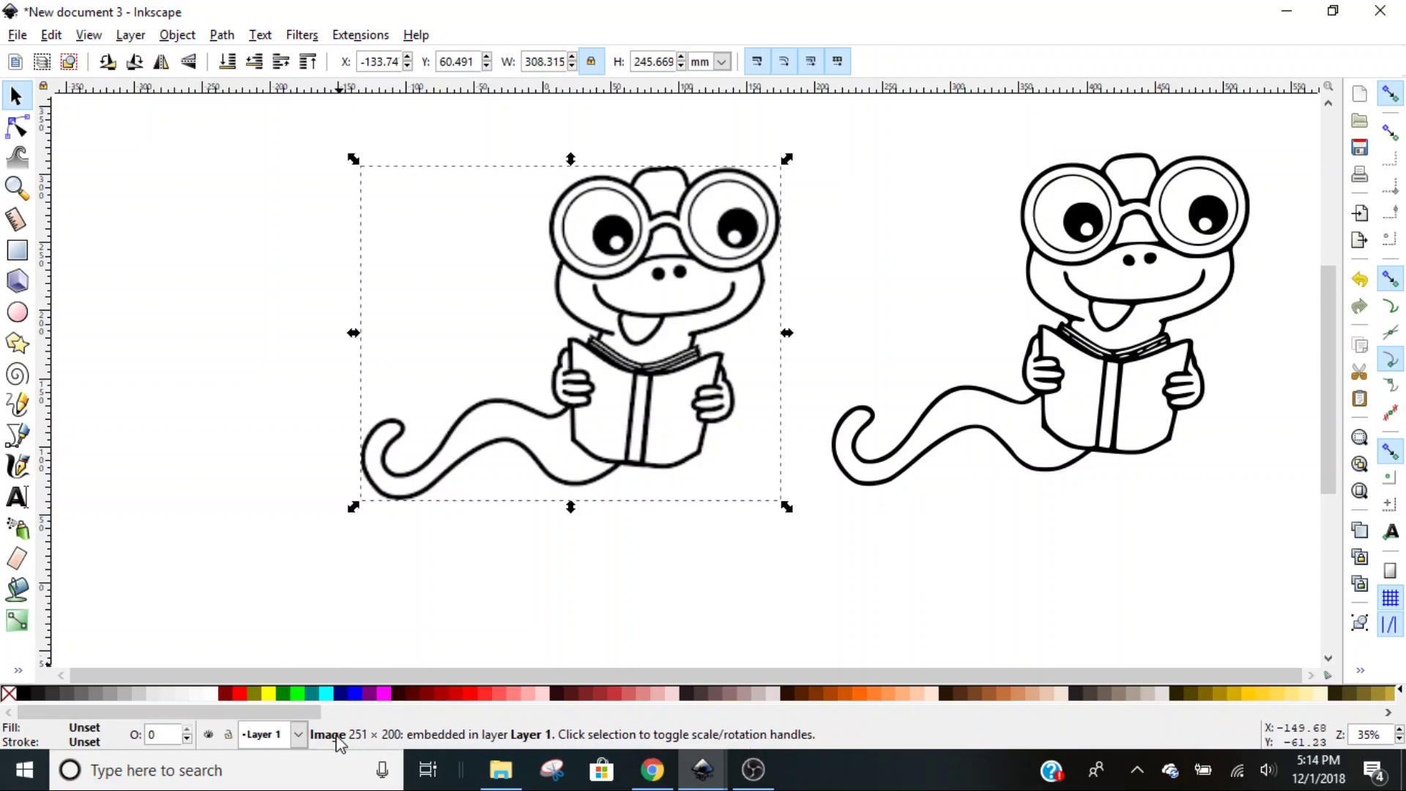
pyautogui.click(605, 268)
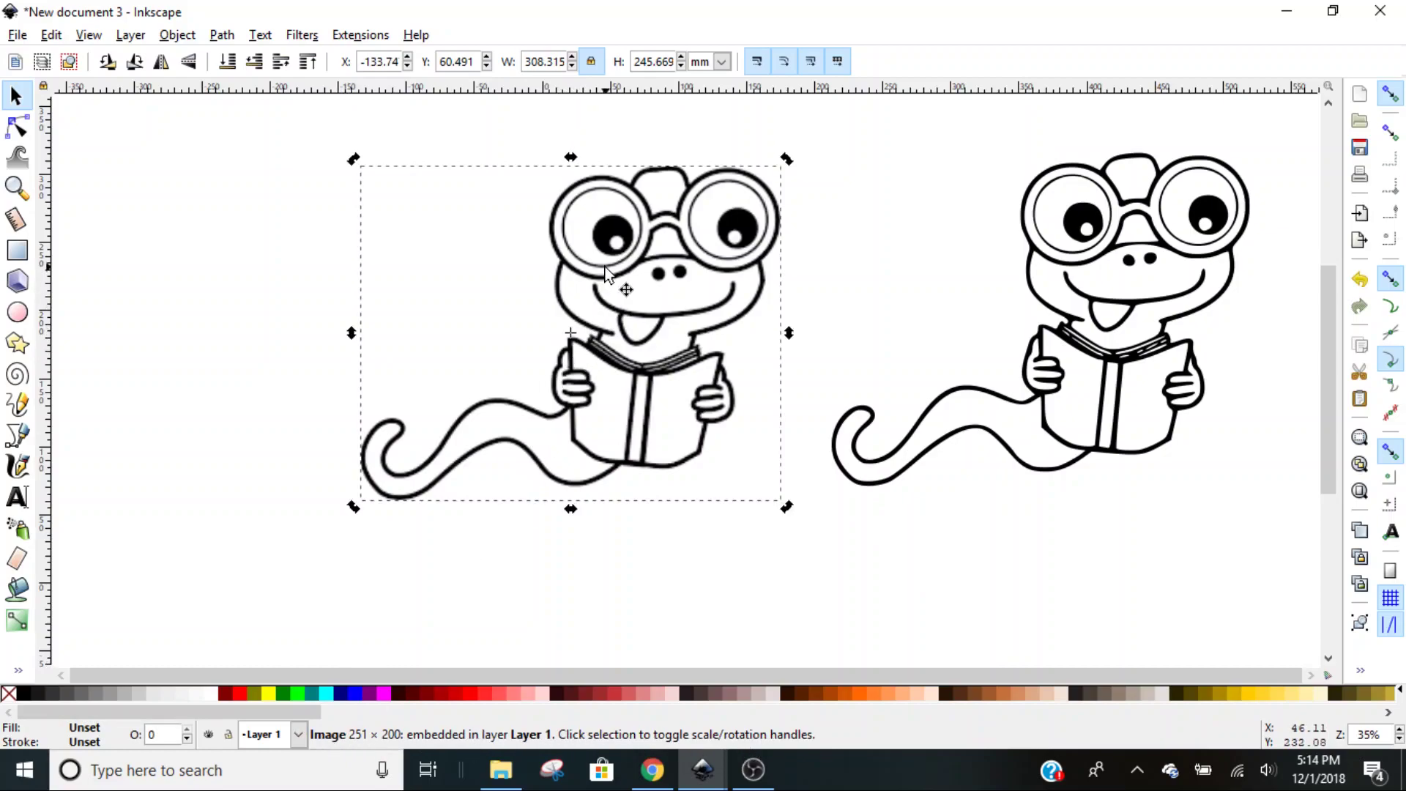
pyautogui.press('Delete')
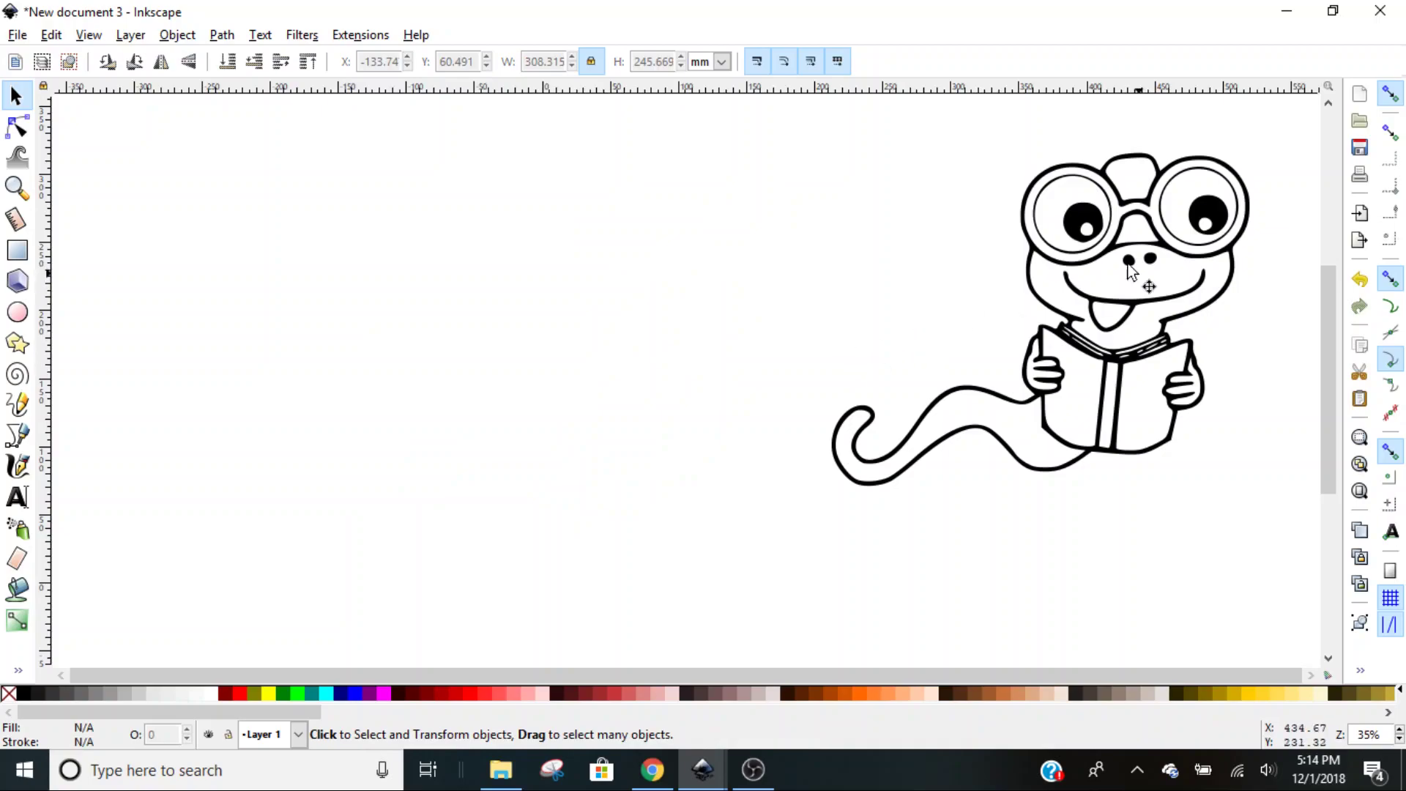
pyautogui.moveTo(1096, 257)
pyautogui.mouseDown()
pyautogui.moveTo(776, 291)
pyautogui.moveTo(500, 287)
pyautogui.mouseUp()
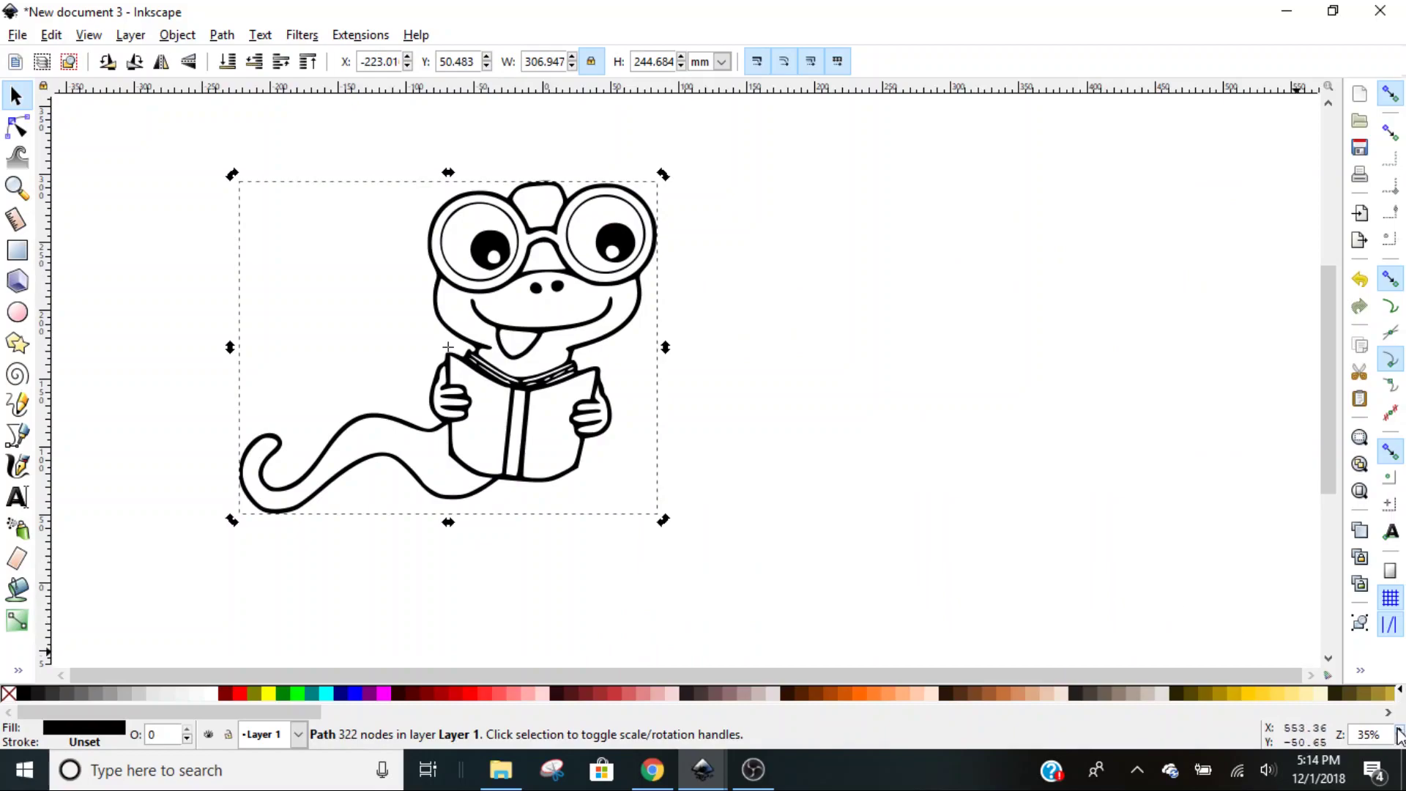
pyautogui.scroll(5, 1399, 734)
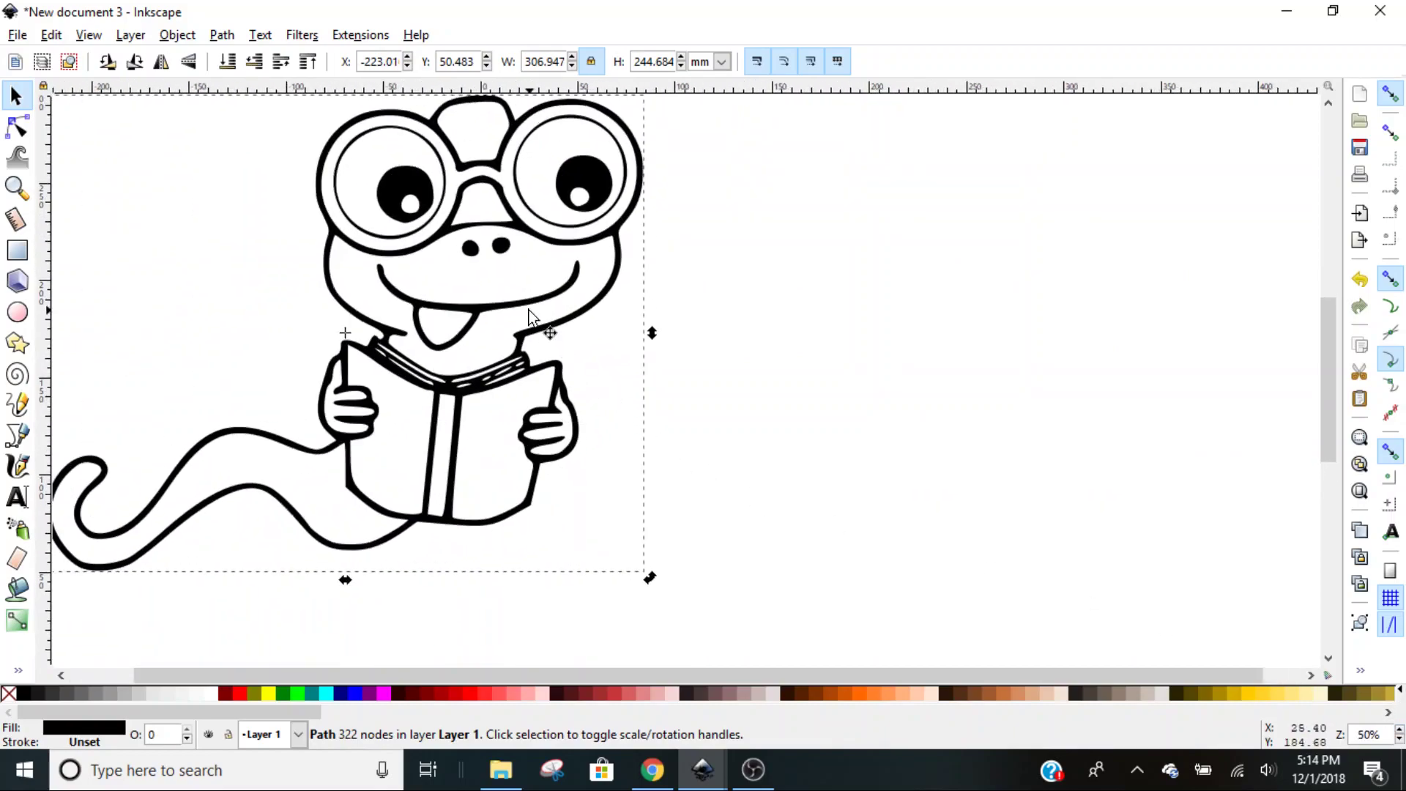
pyautogui.moveTo(528, 309); pyautogui.dragTo(693, 320)
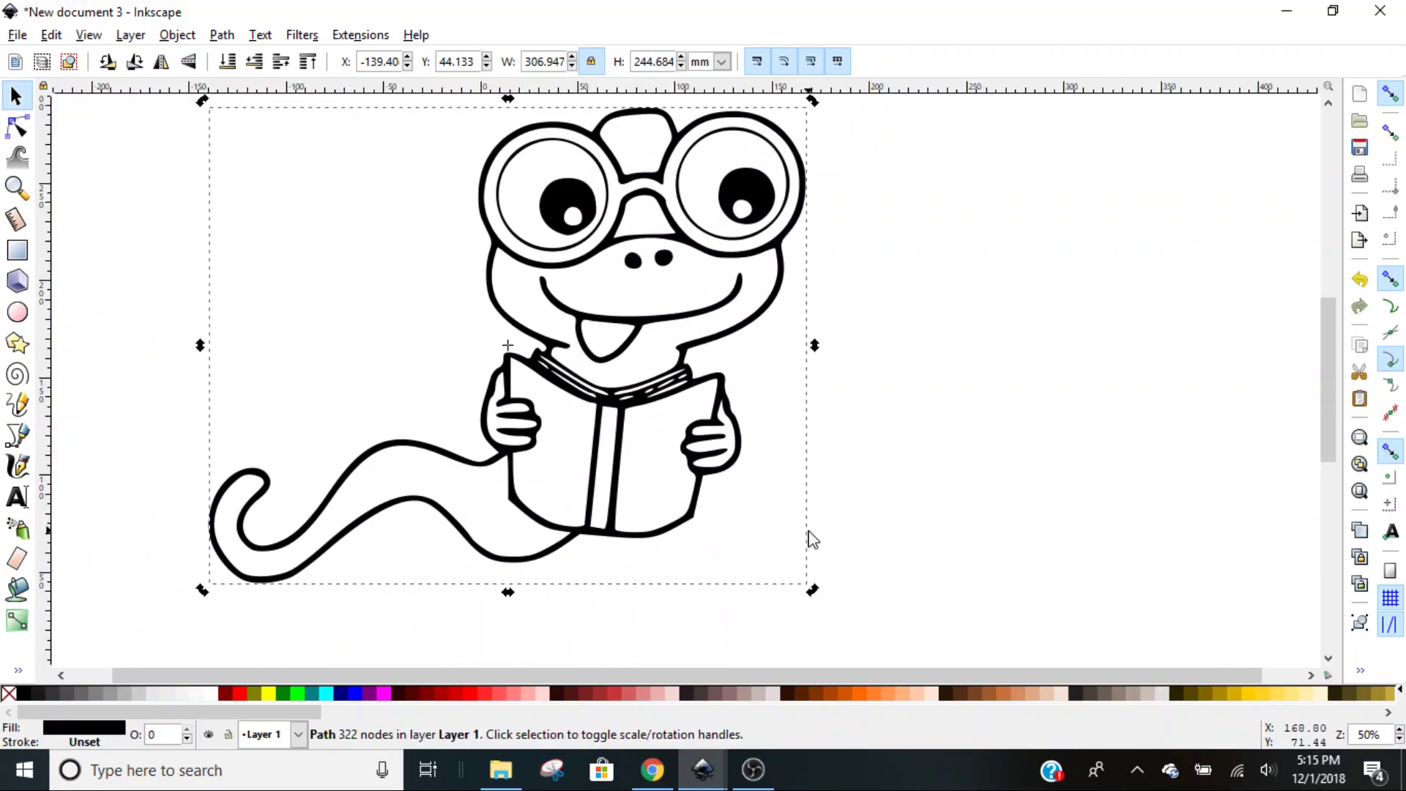
# Paint-bucket lime green into the body, face, nose bridge, forehead patch and both thumbs
pyautogui.click(972, 453)
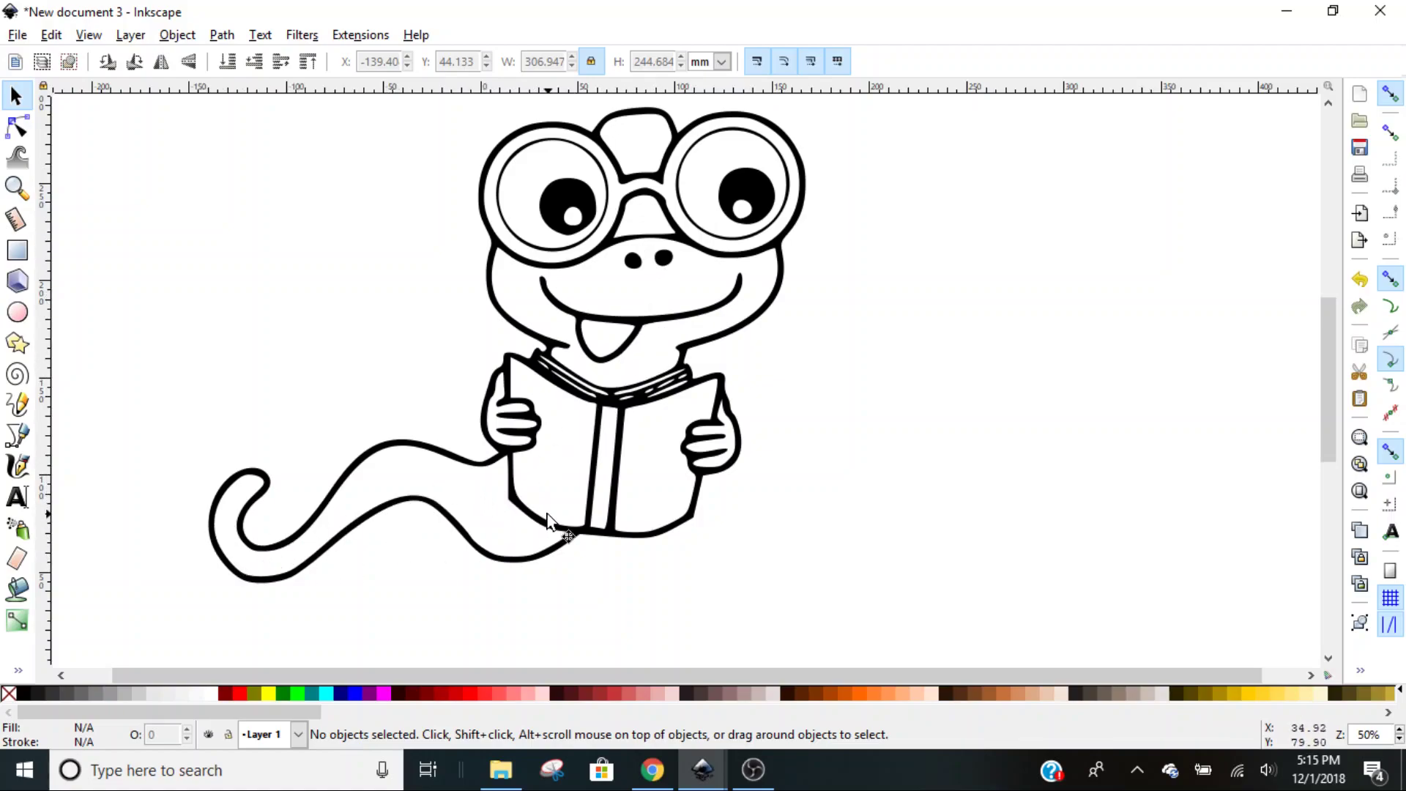
pyautogui.click(18, 591)
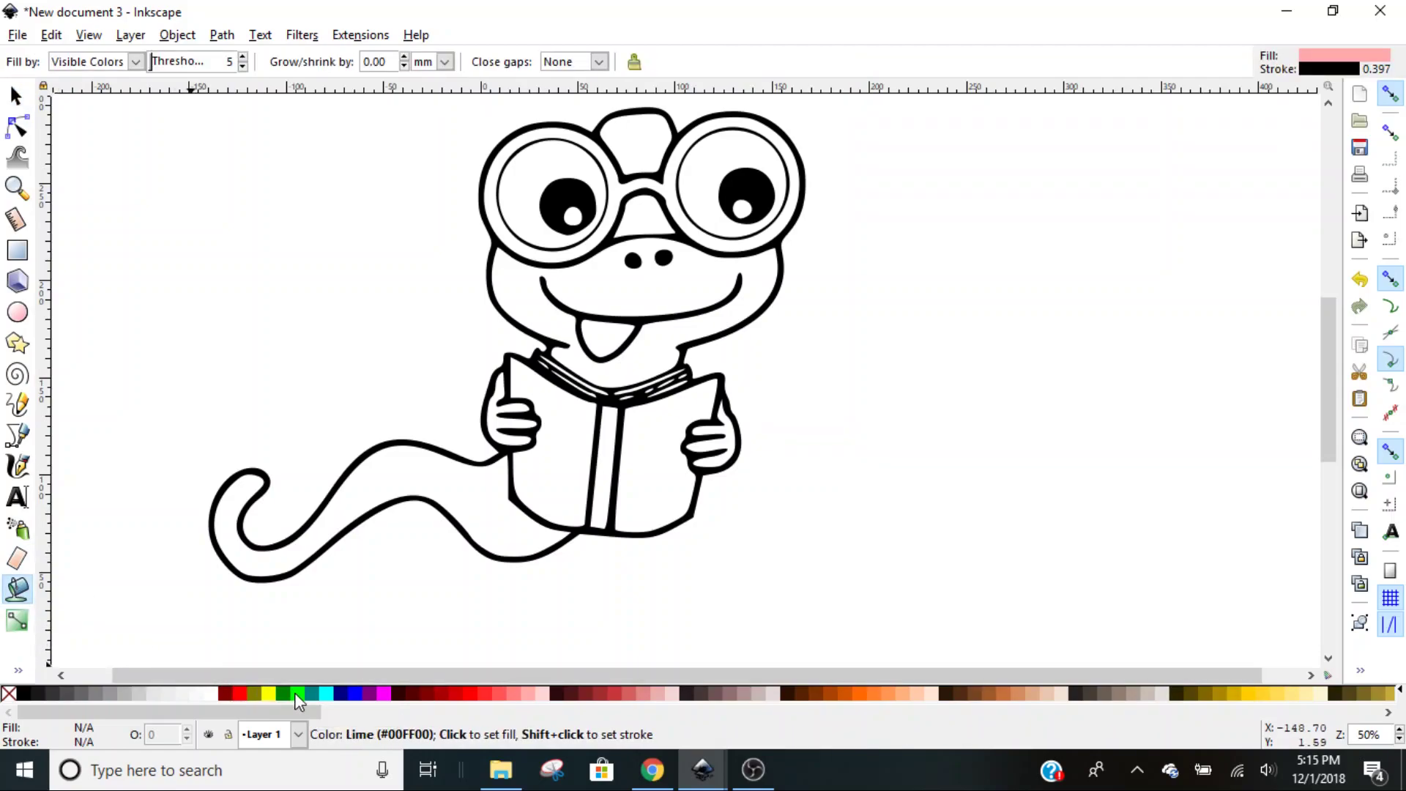
pyautogui.click(296, 696)
pyautogui.click(367, 469)
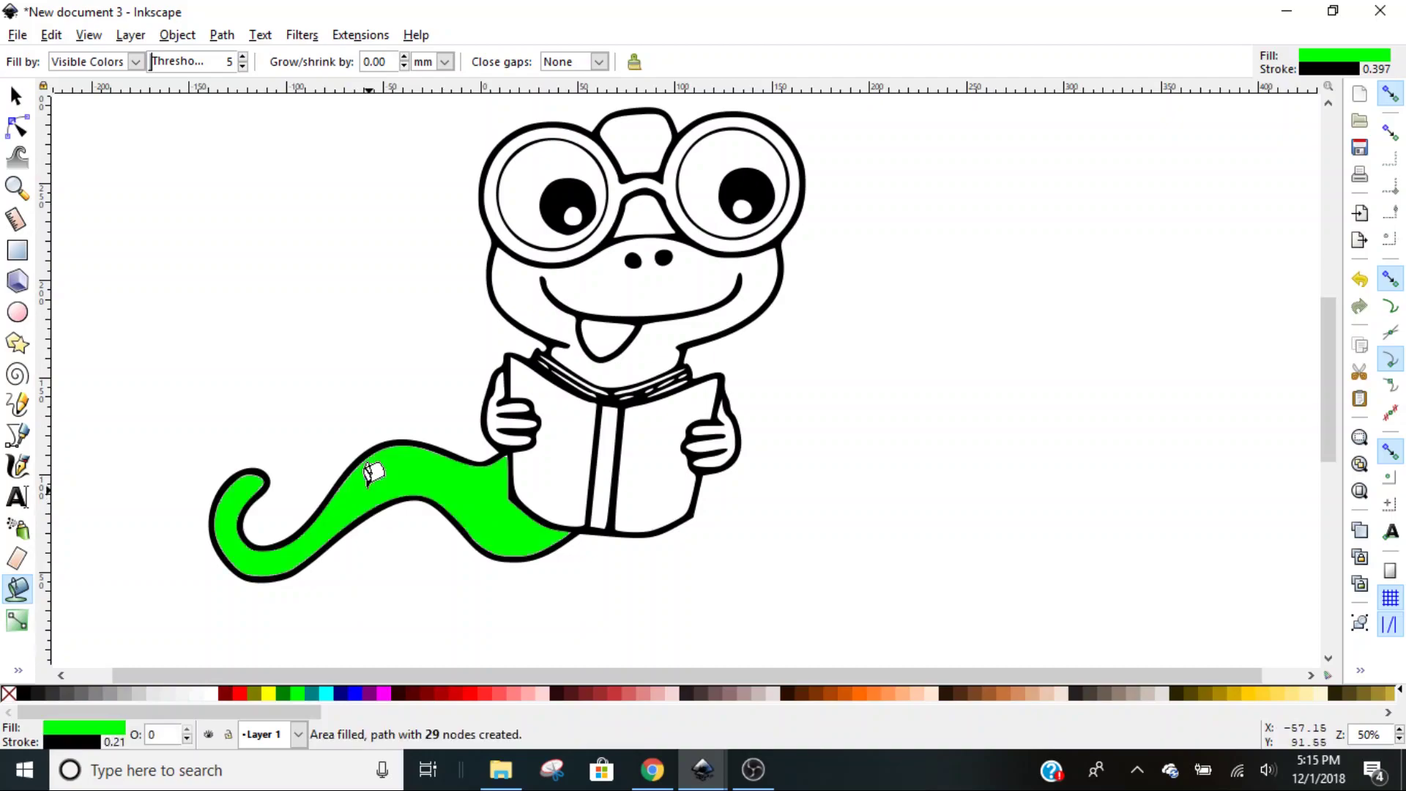
pyautogui.click(619, 354)
pyautogui.click(658, 205)
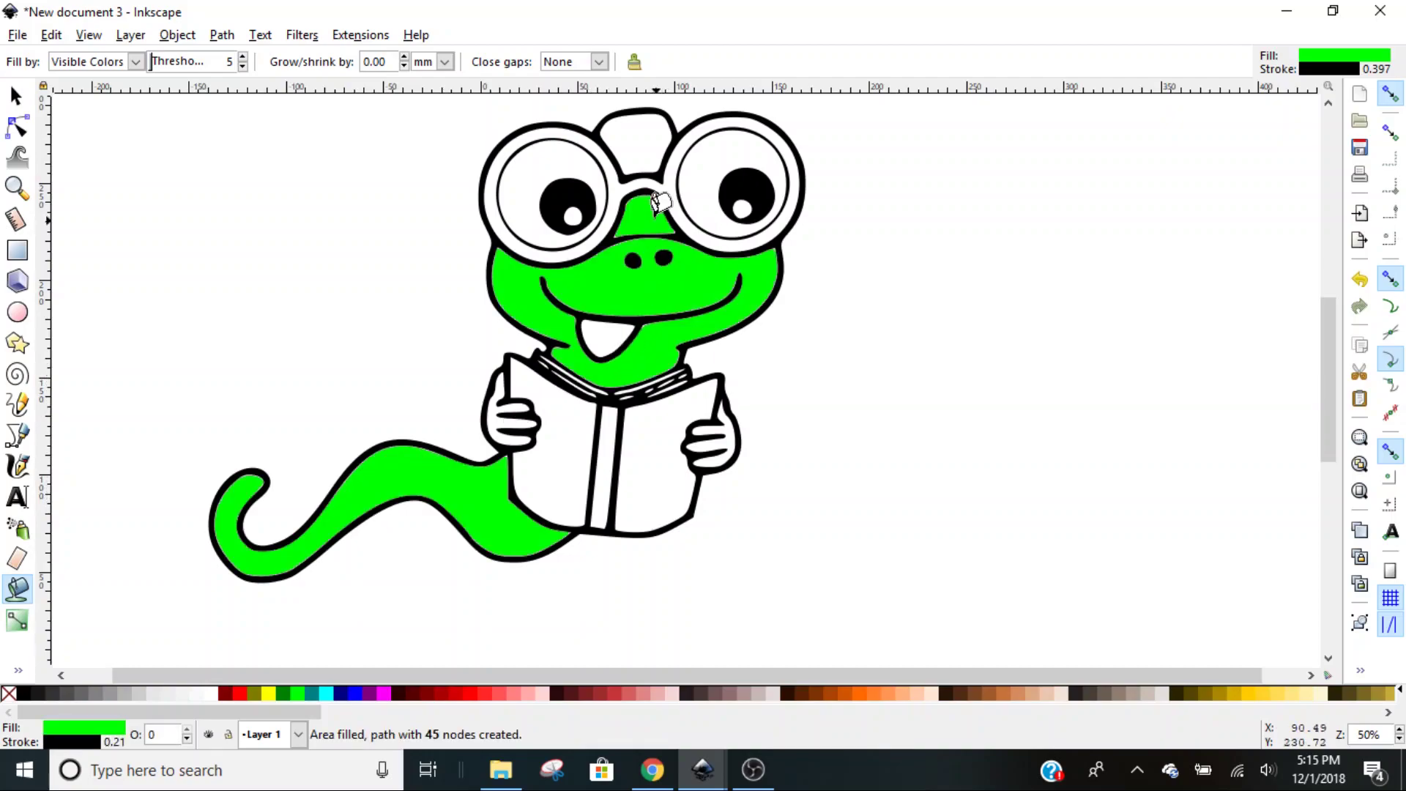
pyautogui.click(652, 136)
pyautogui.click(723, 433)
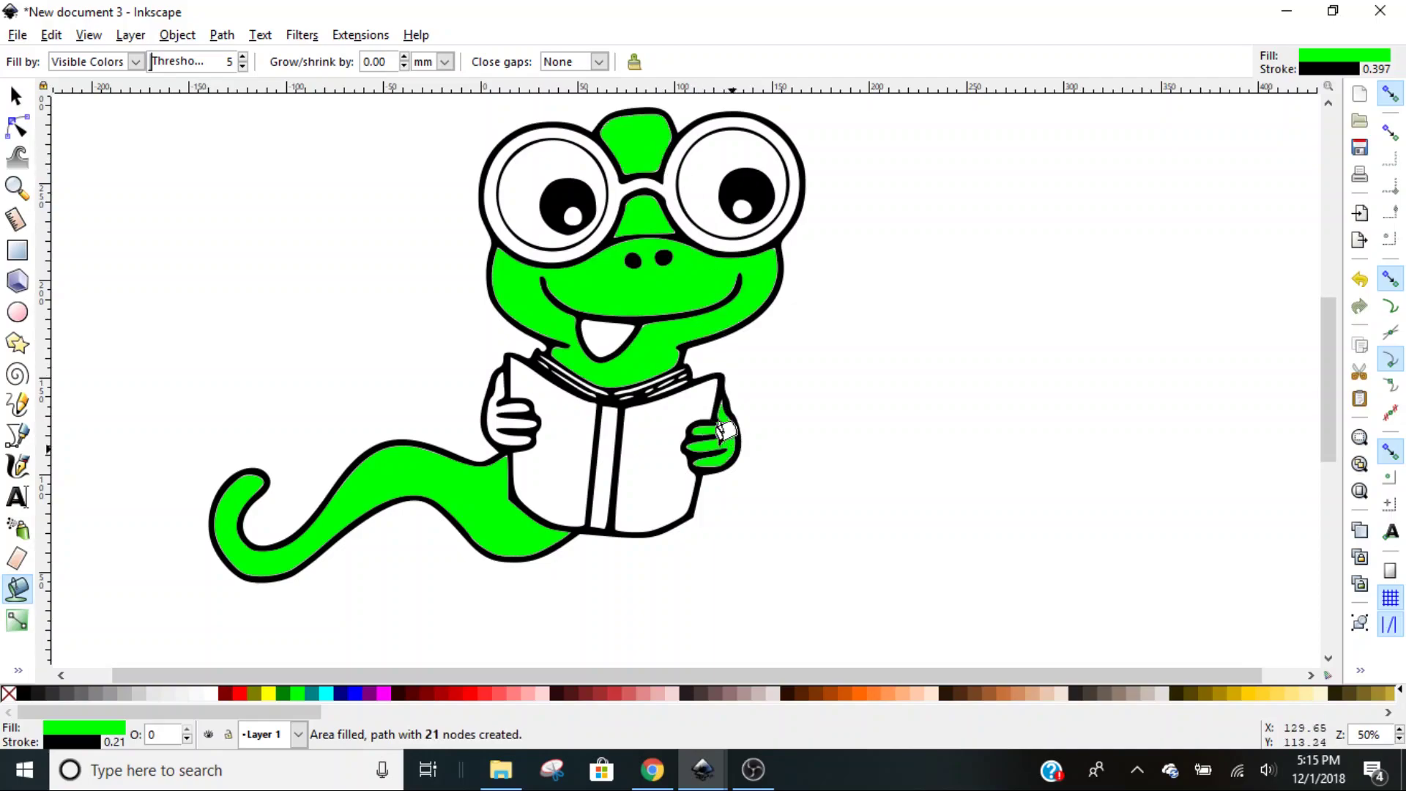
pyautogui.click(519, 421)
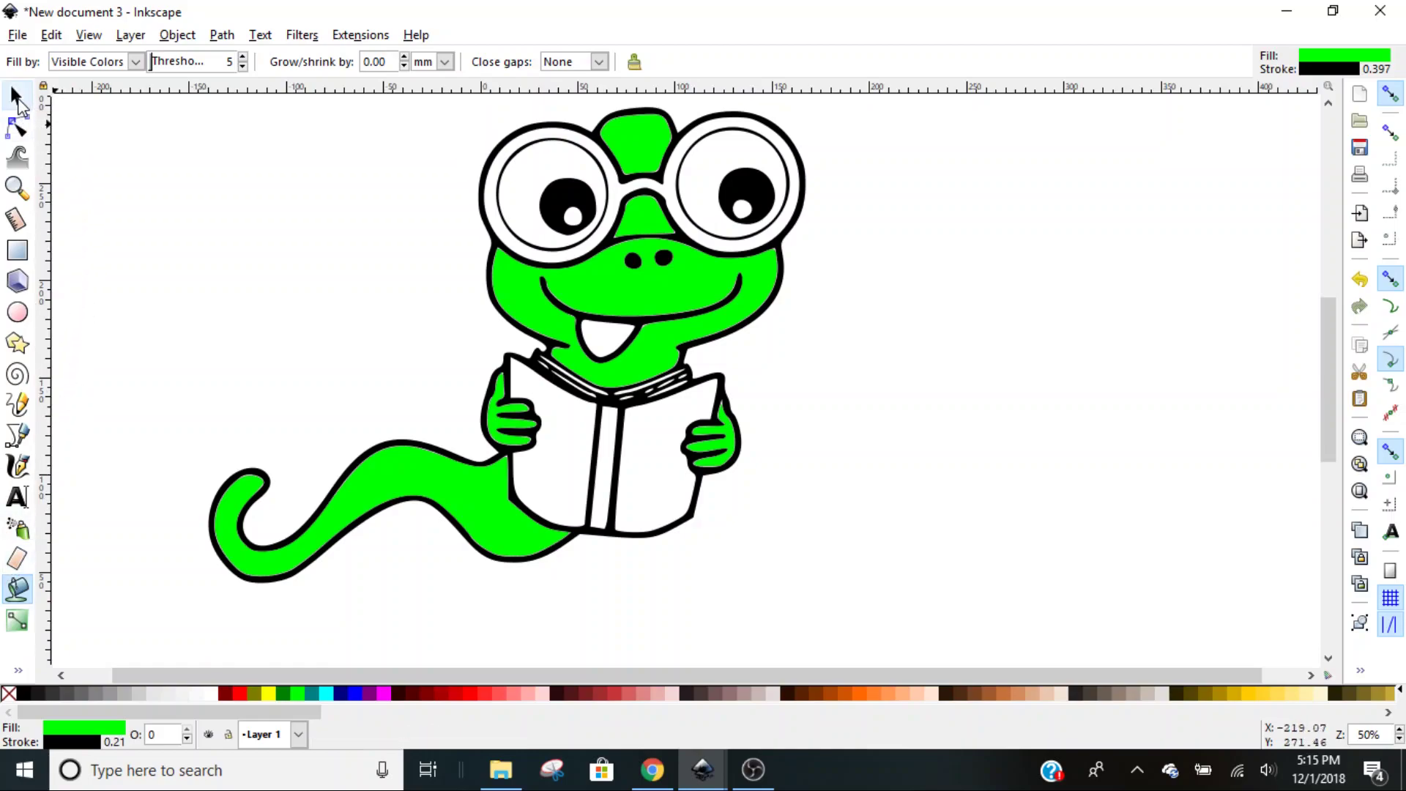
# Select the thumb, head bump, nose bridge, face, right thumb and tail fills and group them
pyautogui.click(16, 96)
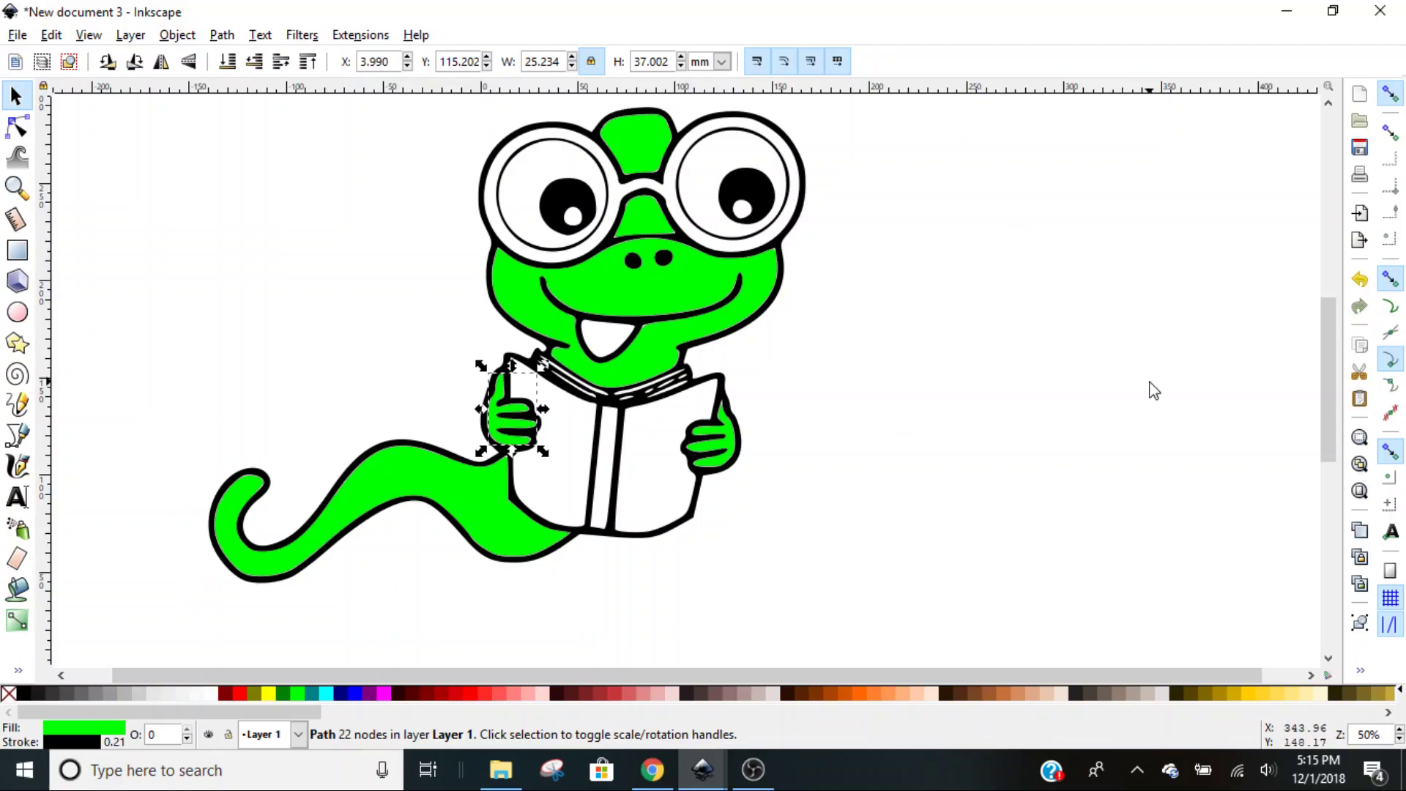
pyautogui.keyDown('shift'); pyautogui.click(636, 142); pyautogui.keyUp('shift')
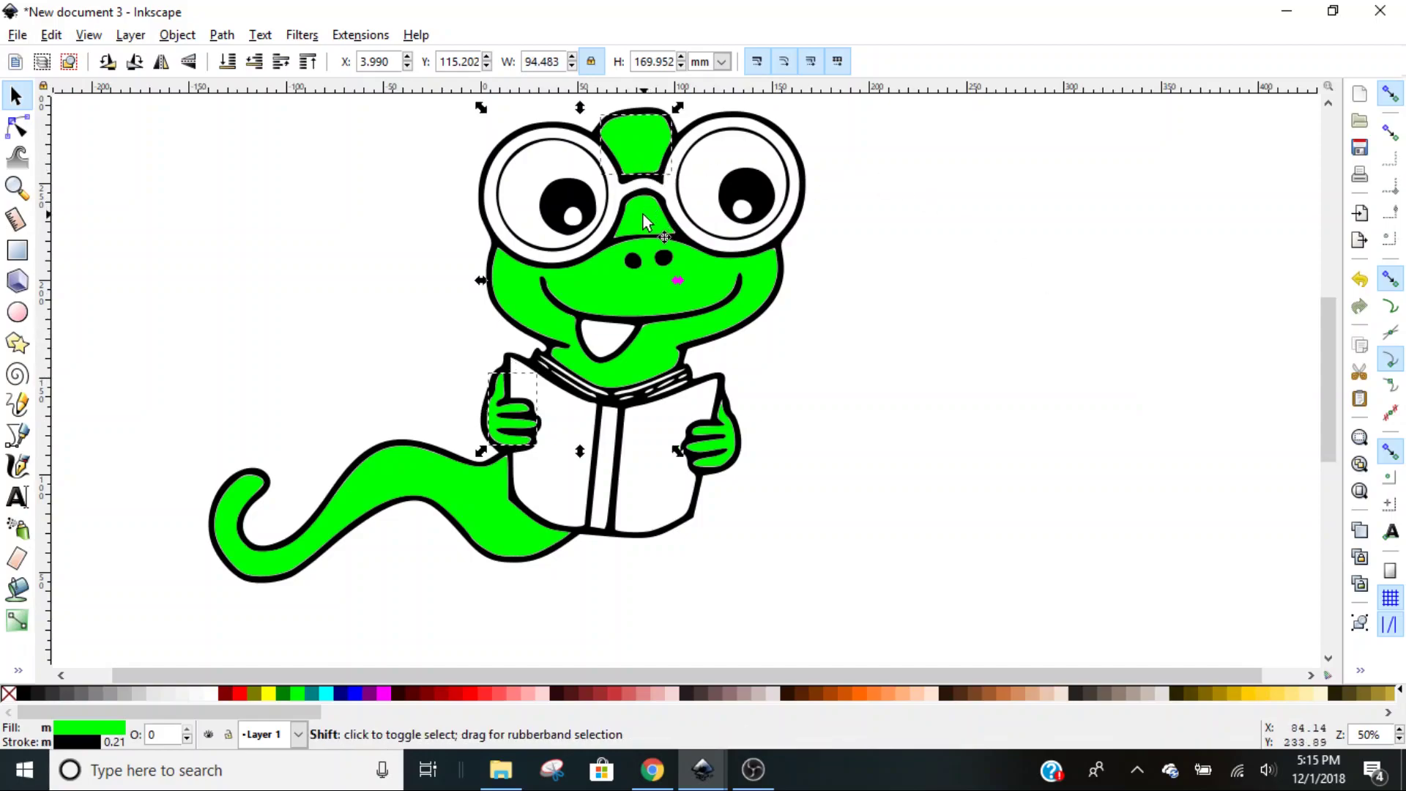
pyautogui.keyDown('shift'); pyautogui.click(643, 214); pyautogui.keyUp('shift')
pyautogui.keyDown('shift'); pyautogui.click(652, 297); pyautogui.keyUp('shift')
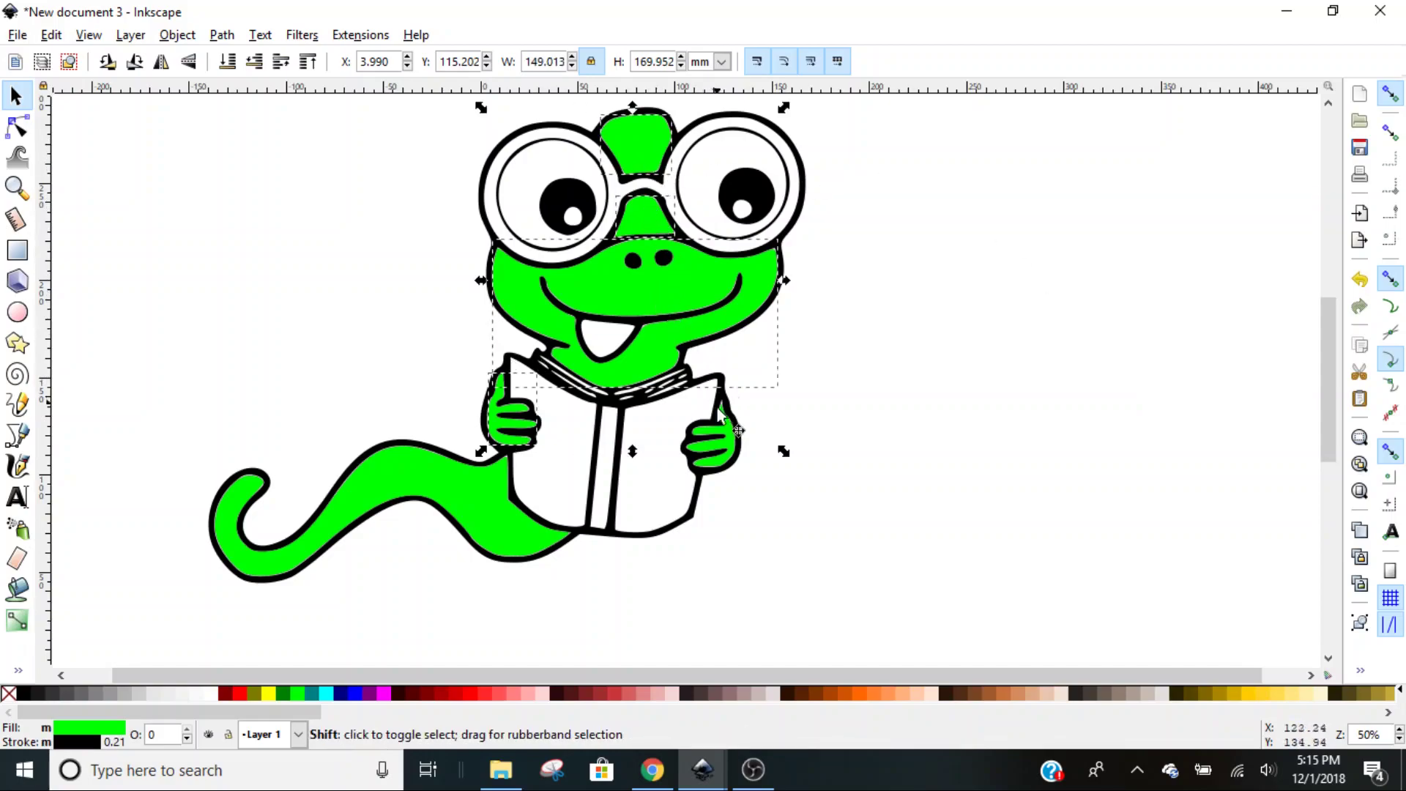
pyautogui.keyDown('shift'); pyautogui.click(729, 450); pyautogui.keyUp('shift')
pyautogui.keyDown('shift'); pyautogui.click(485, 517); pyautogui.keyUp('shift')
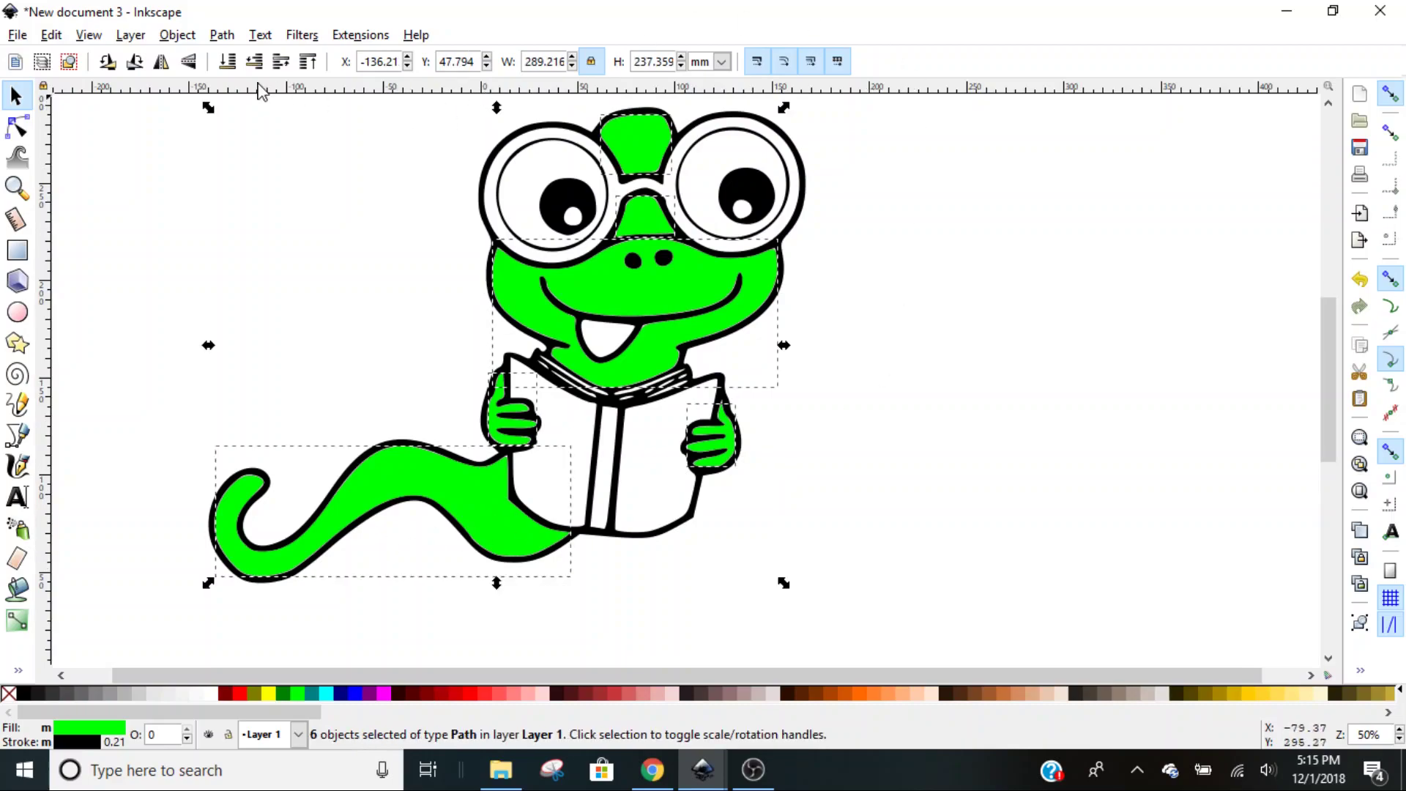
pyautogui.click(176, 37)
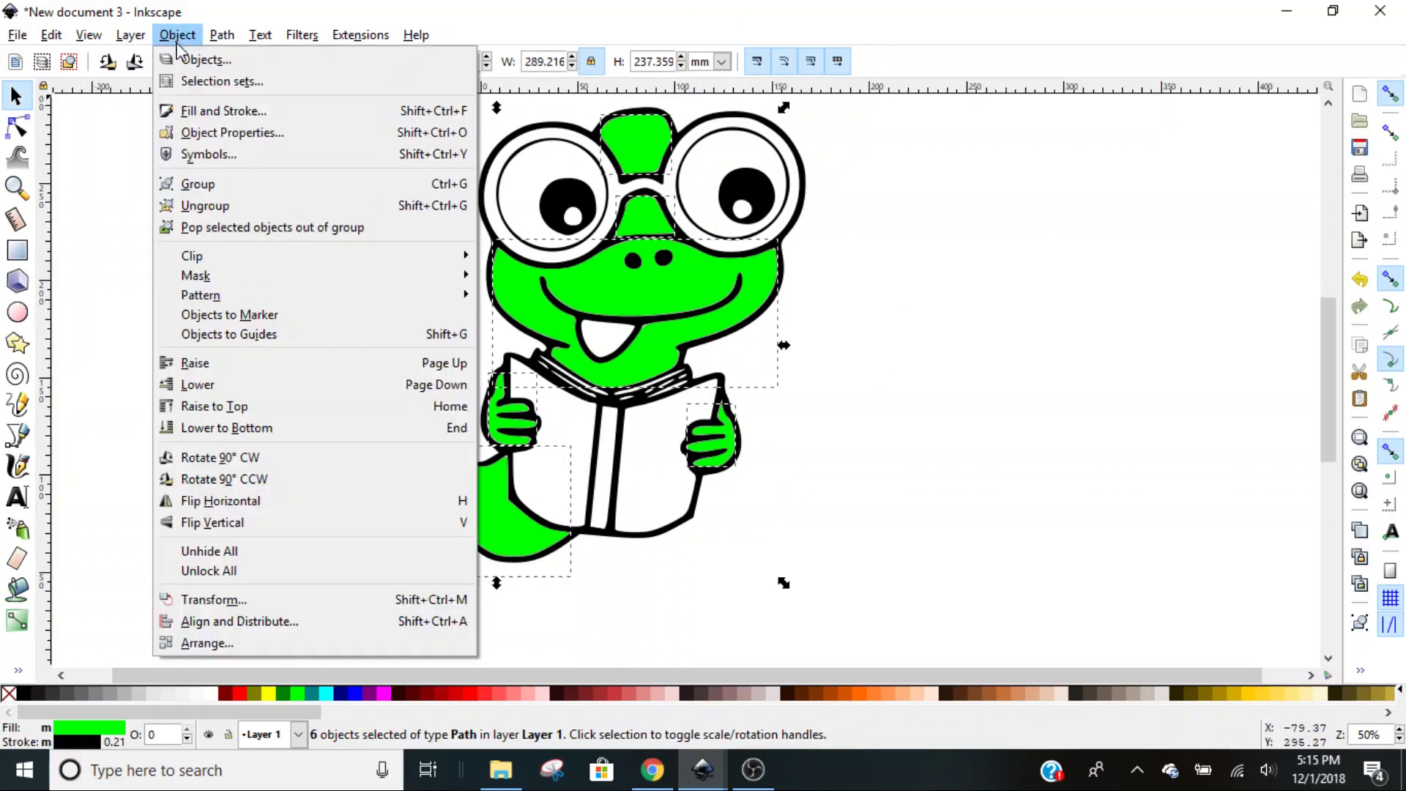
pyautogui.click(197, 186)
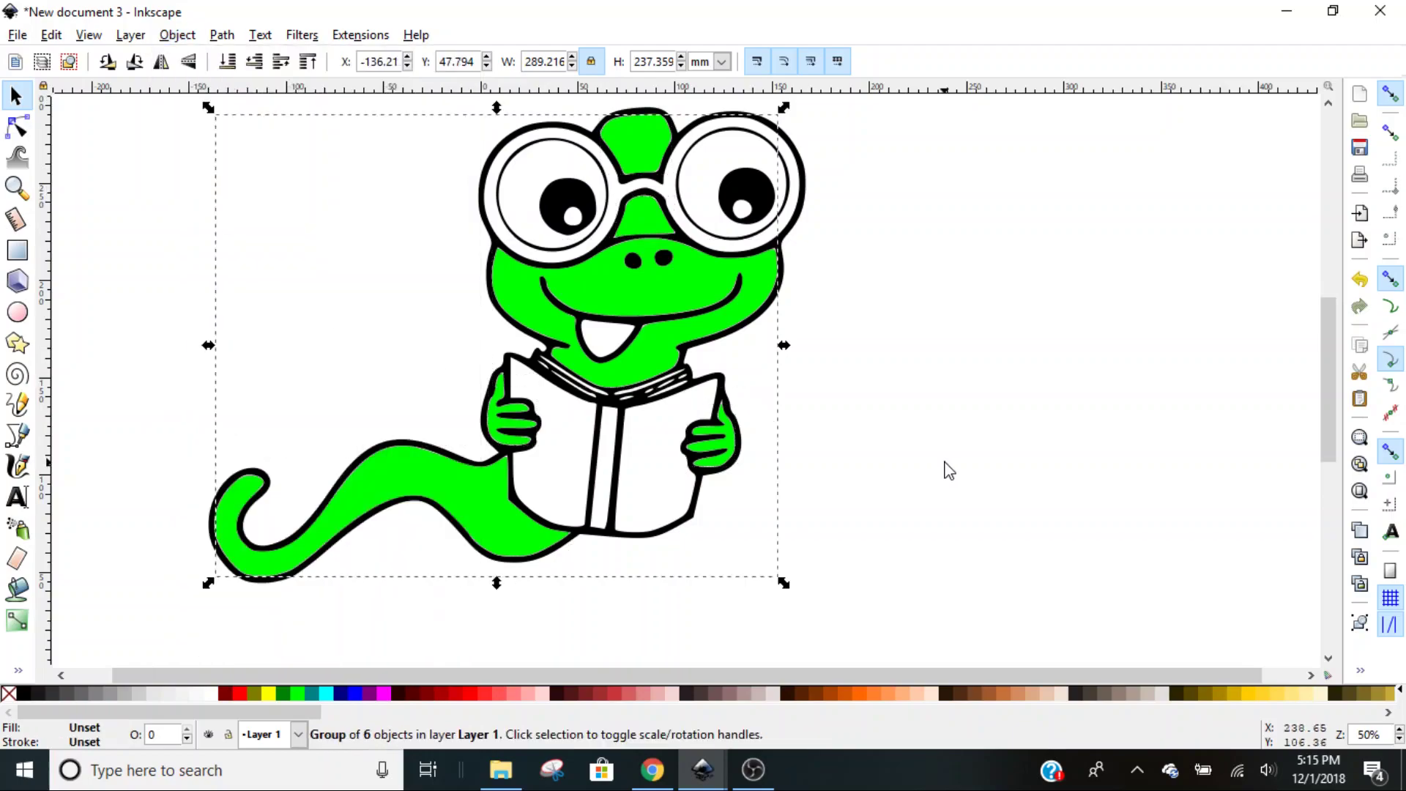
pyautogui.click(1018, 439)
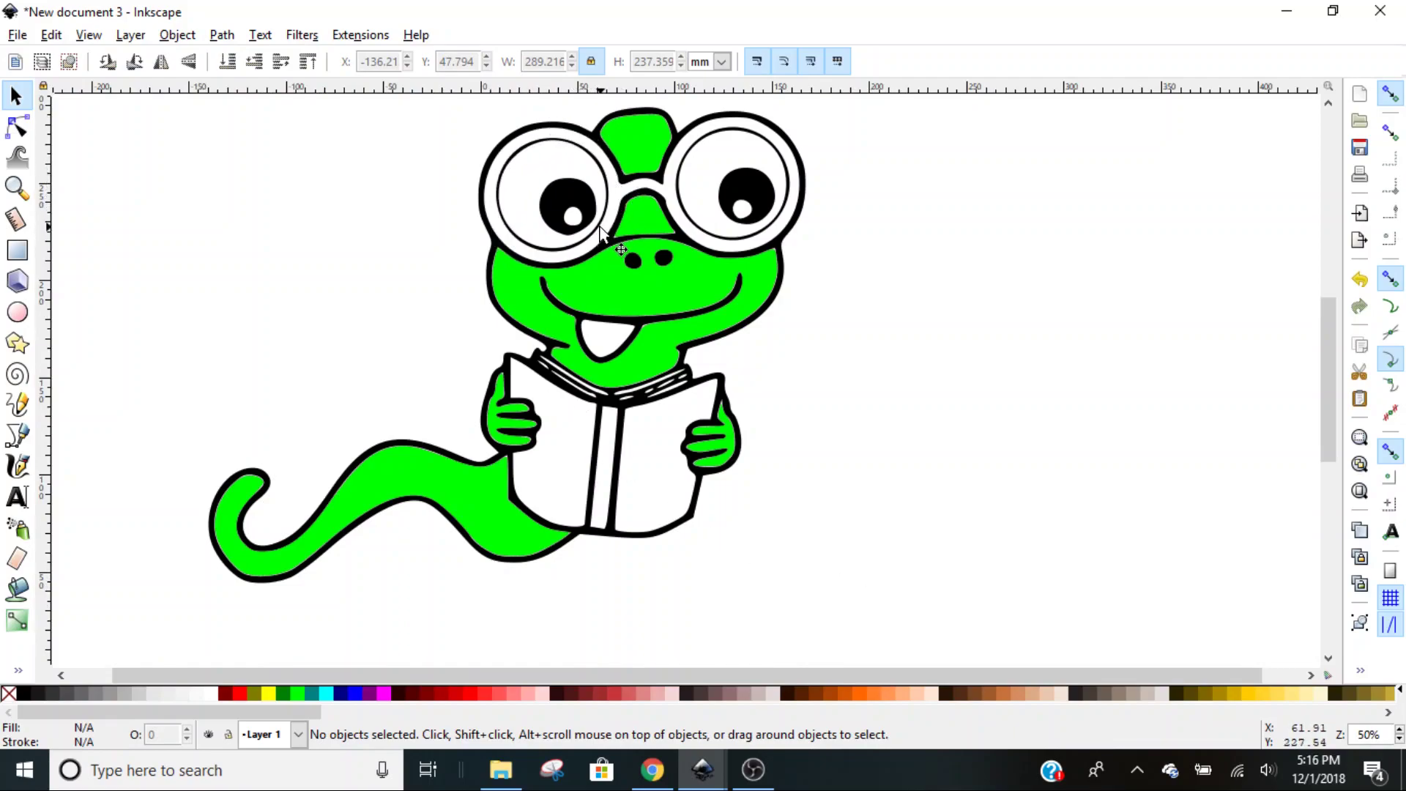
# Fill the glasses frames with the Aqua swatch, then deselect
pyautogui.click(17, 589)
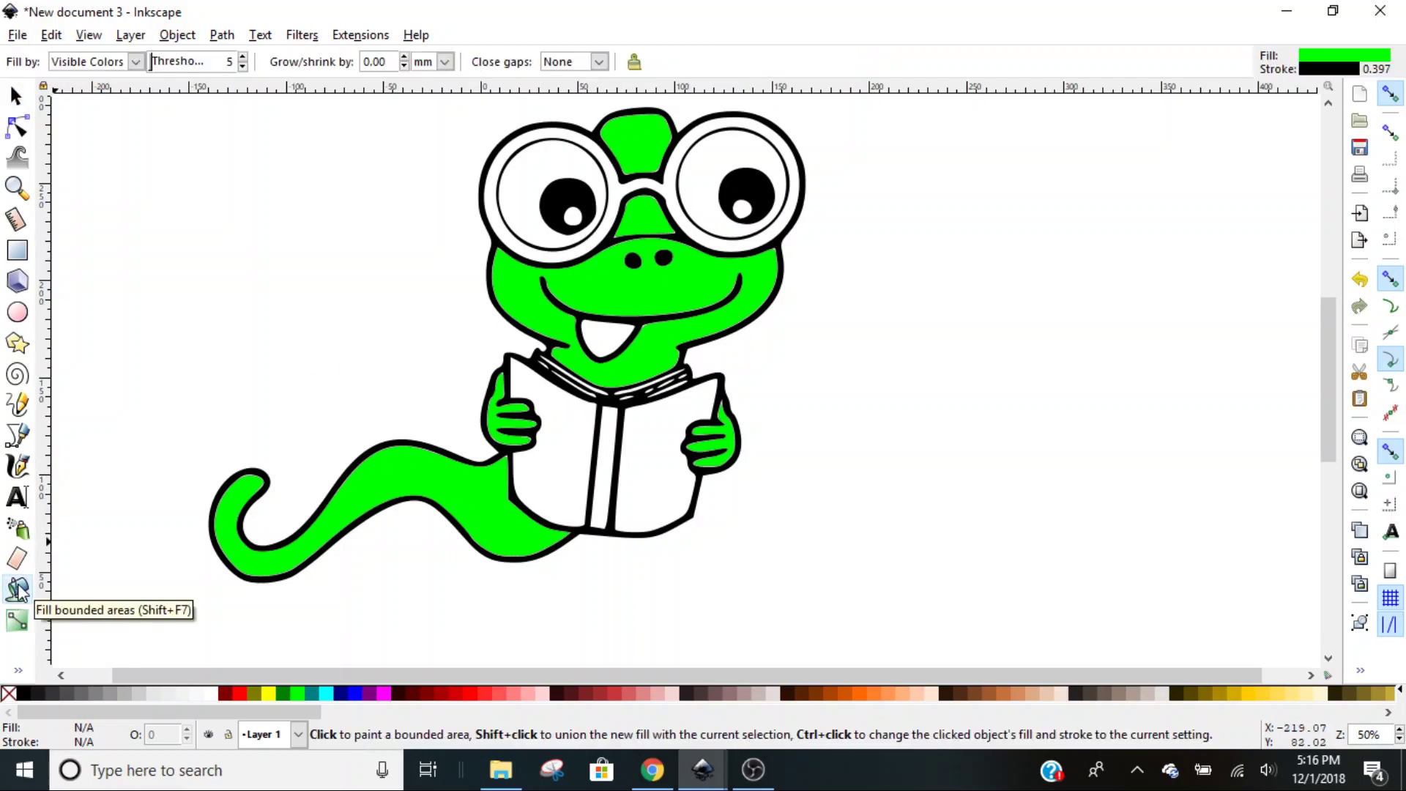
pyautogui.click(326, 697)
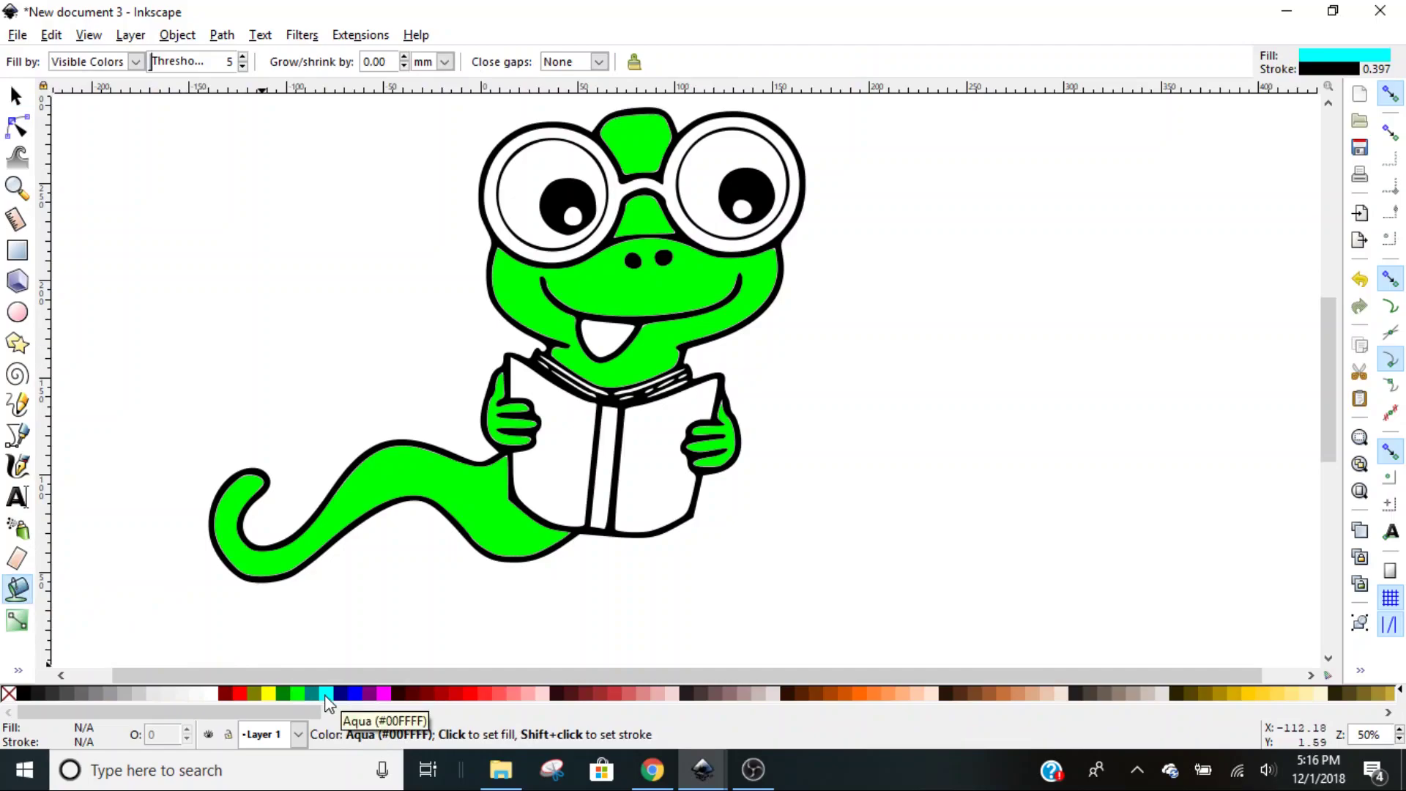
pyautogui.click(498, 198)
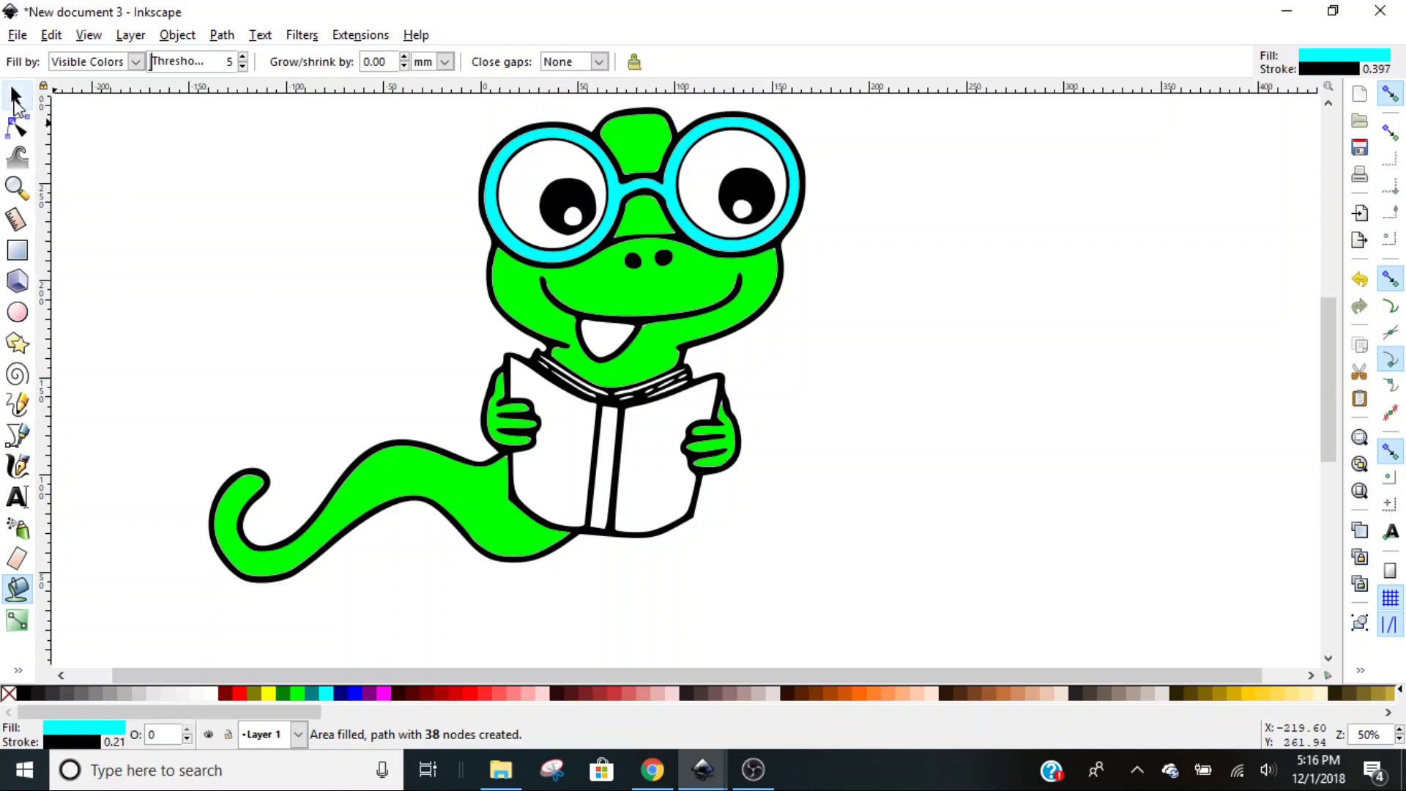
pyautogui.click(16, 98)
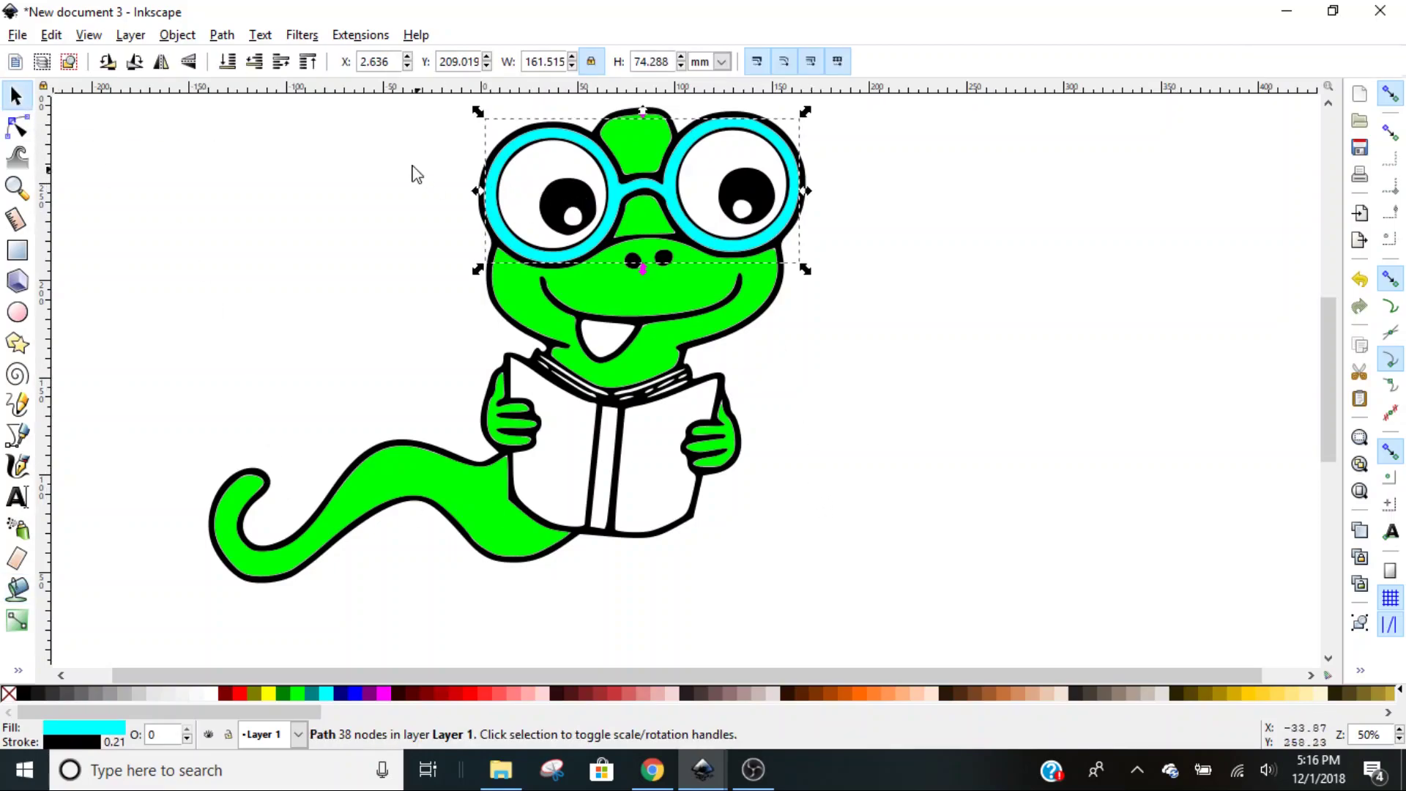
pyautogui.click(906, 504)
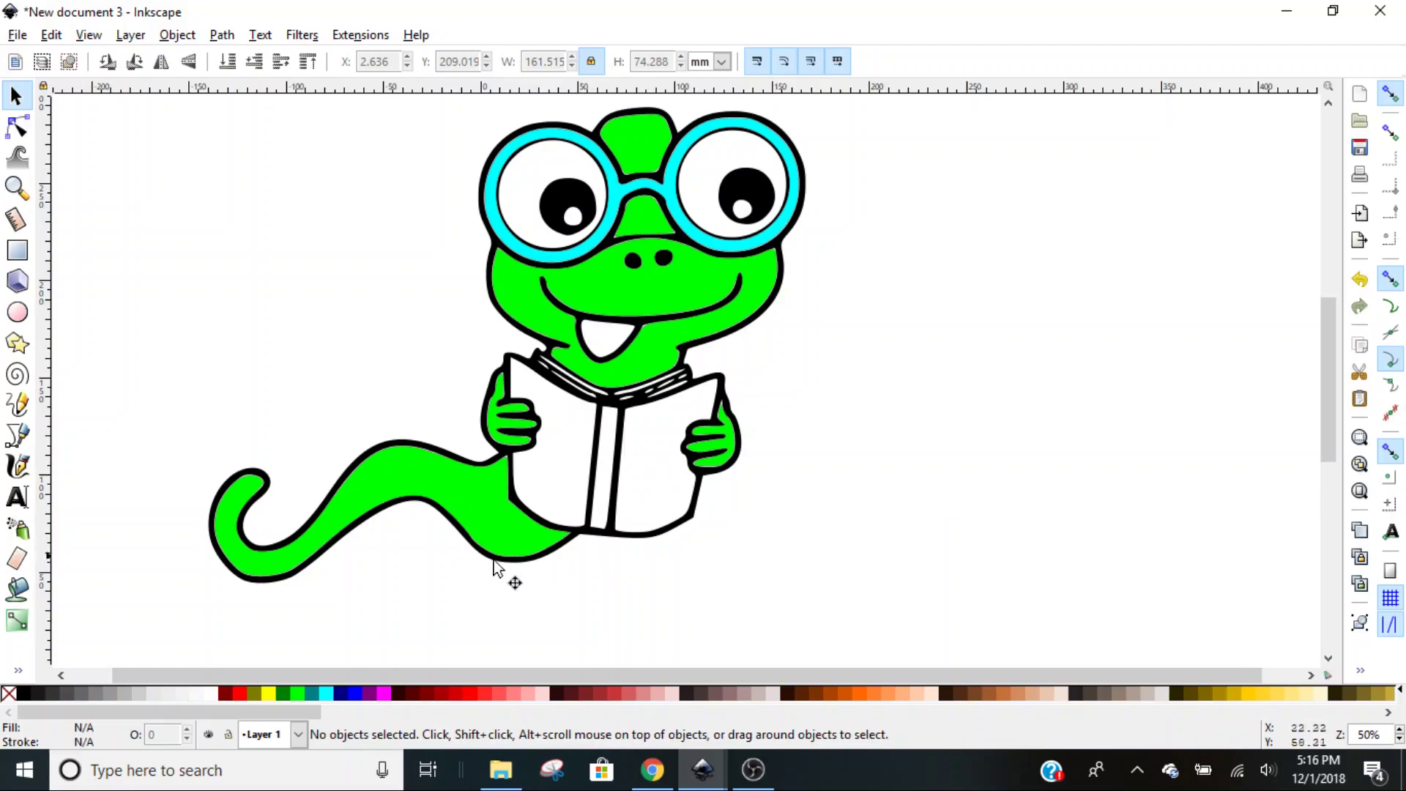
# Fill the book's left page, spine and right page with orange #FF6600
pyautogui.click(18, 589)
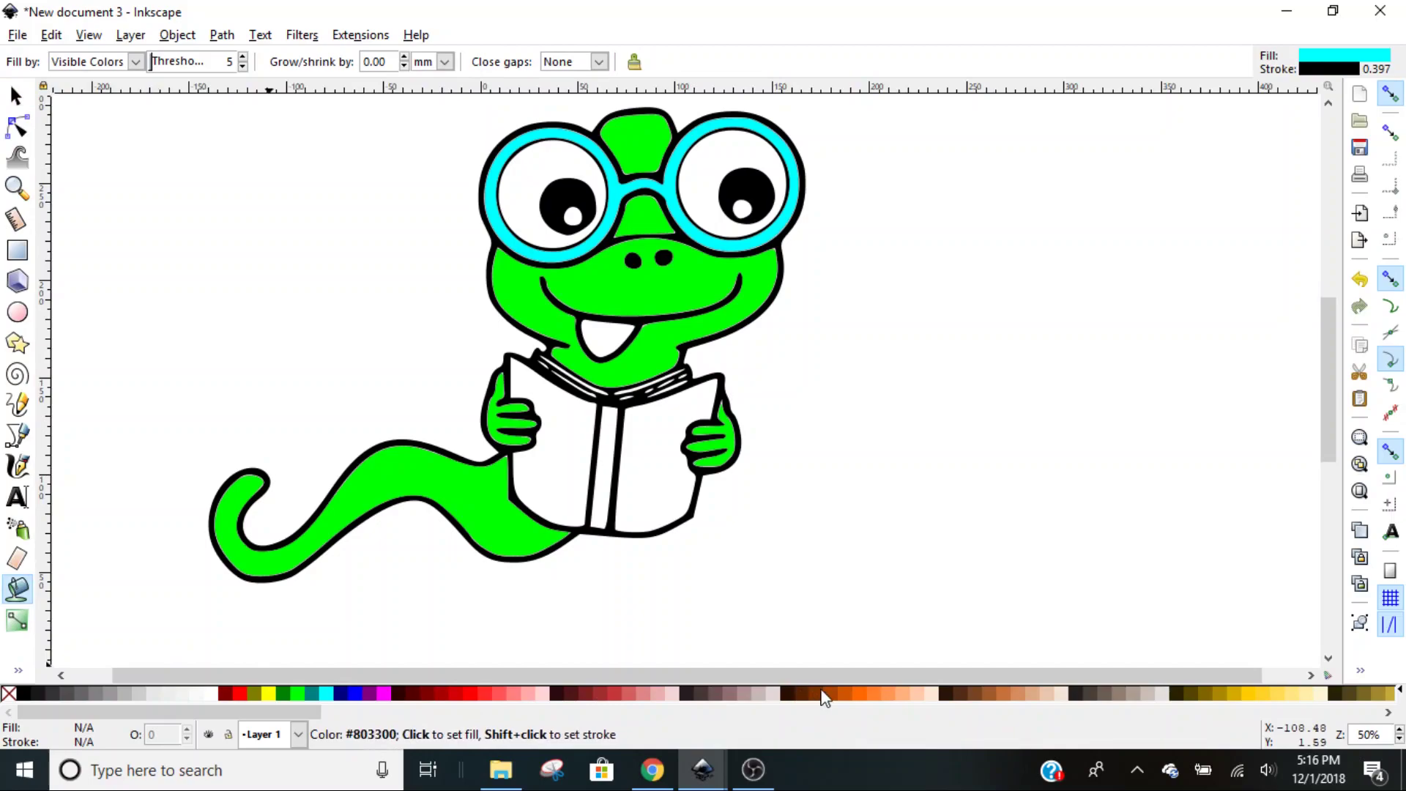
pyautogui.click(859, 696)
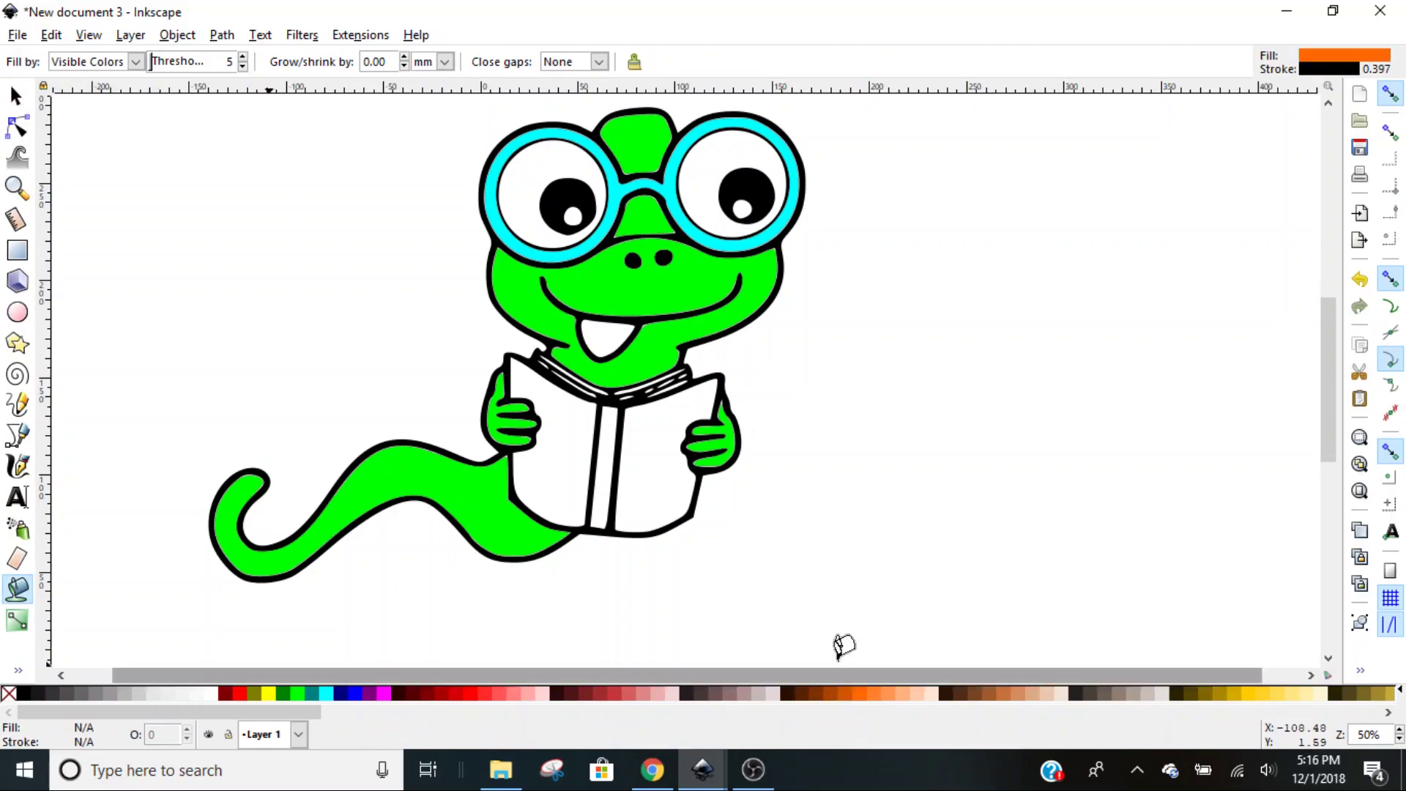
pyautogui.click(559, 470)
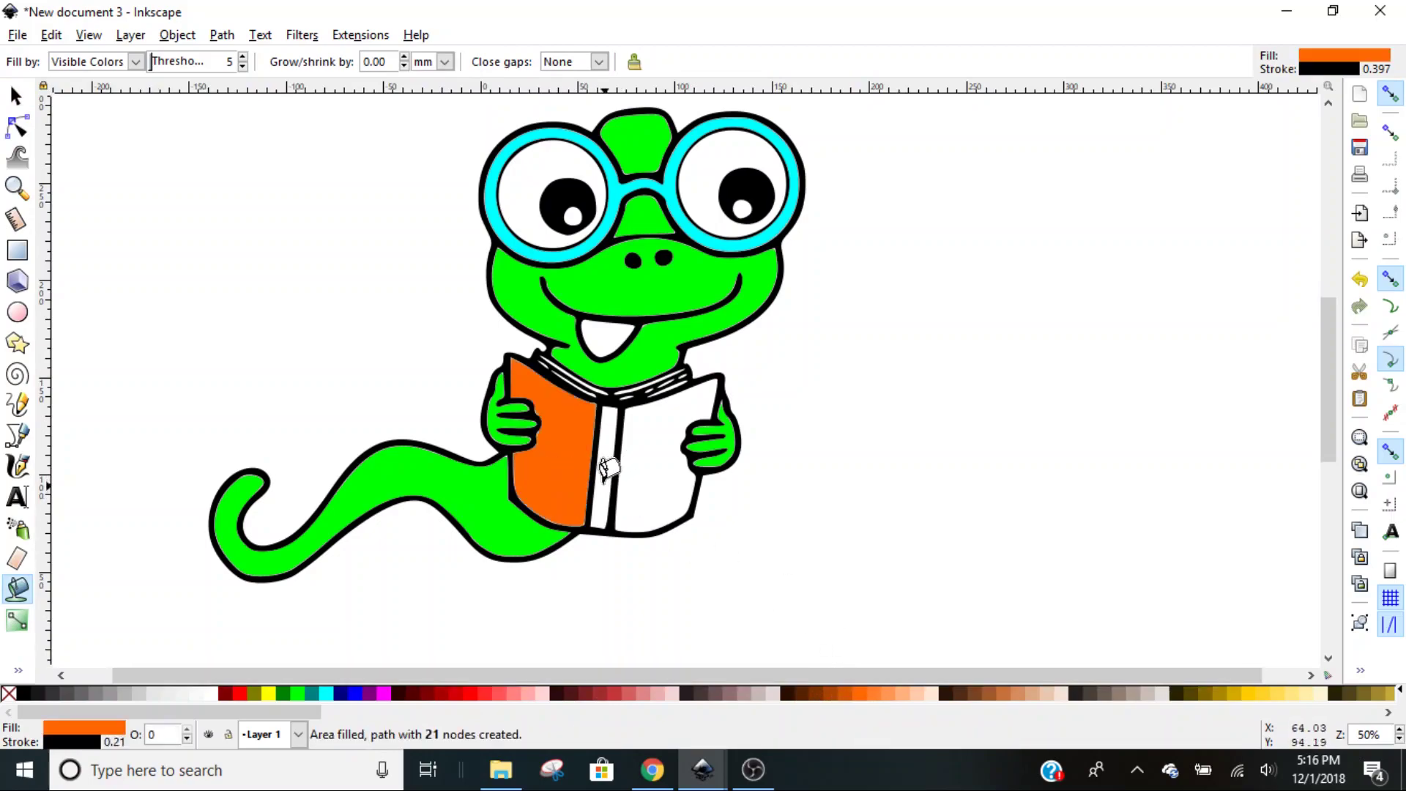
pyautogui.click(603, 469)
pyautogui.click(652, 489)
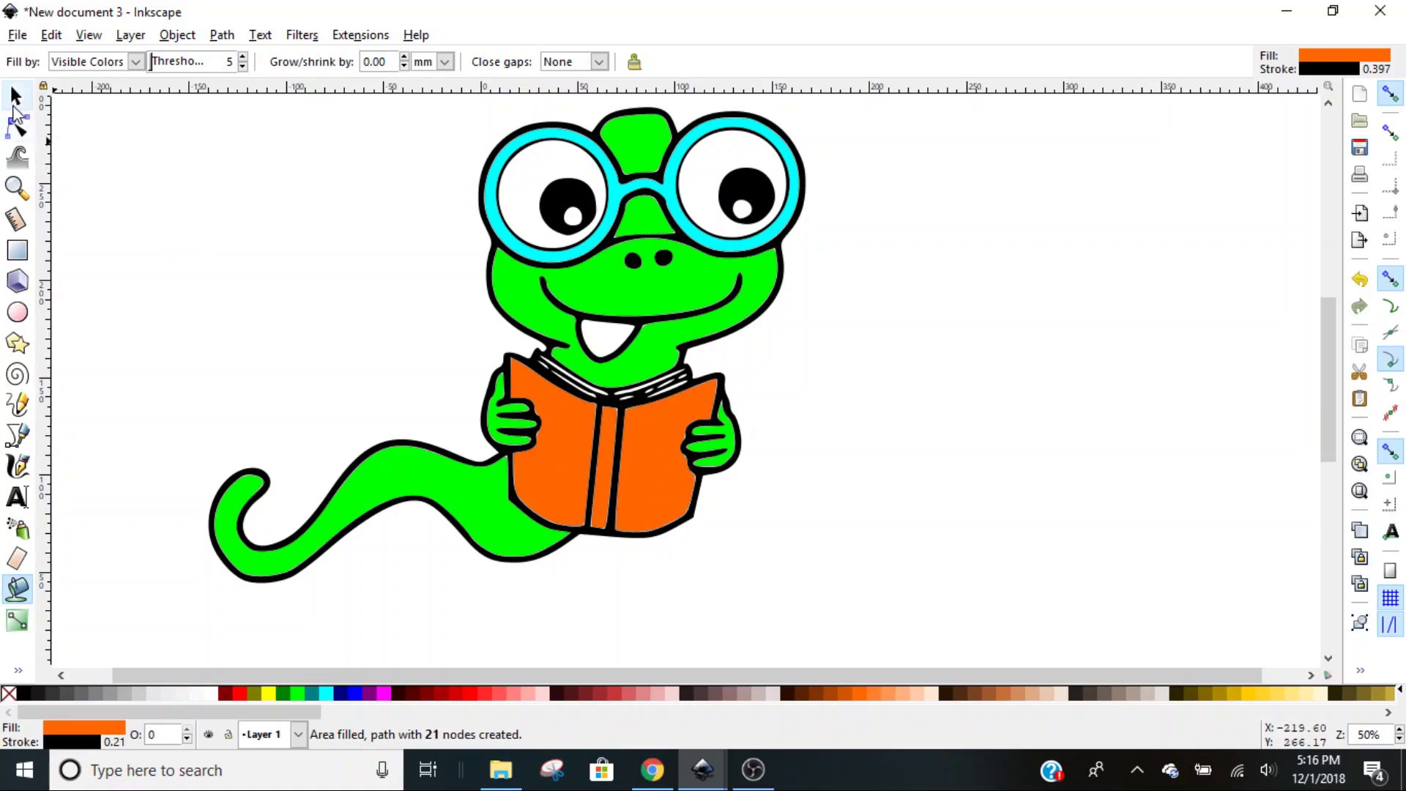
# Group the three orange book pieces into one object and deselect
pyautogui.click(16, 98)
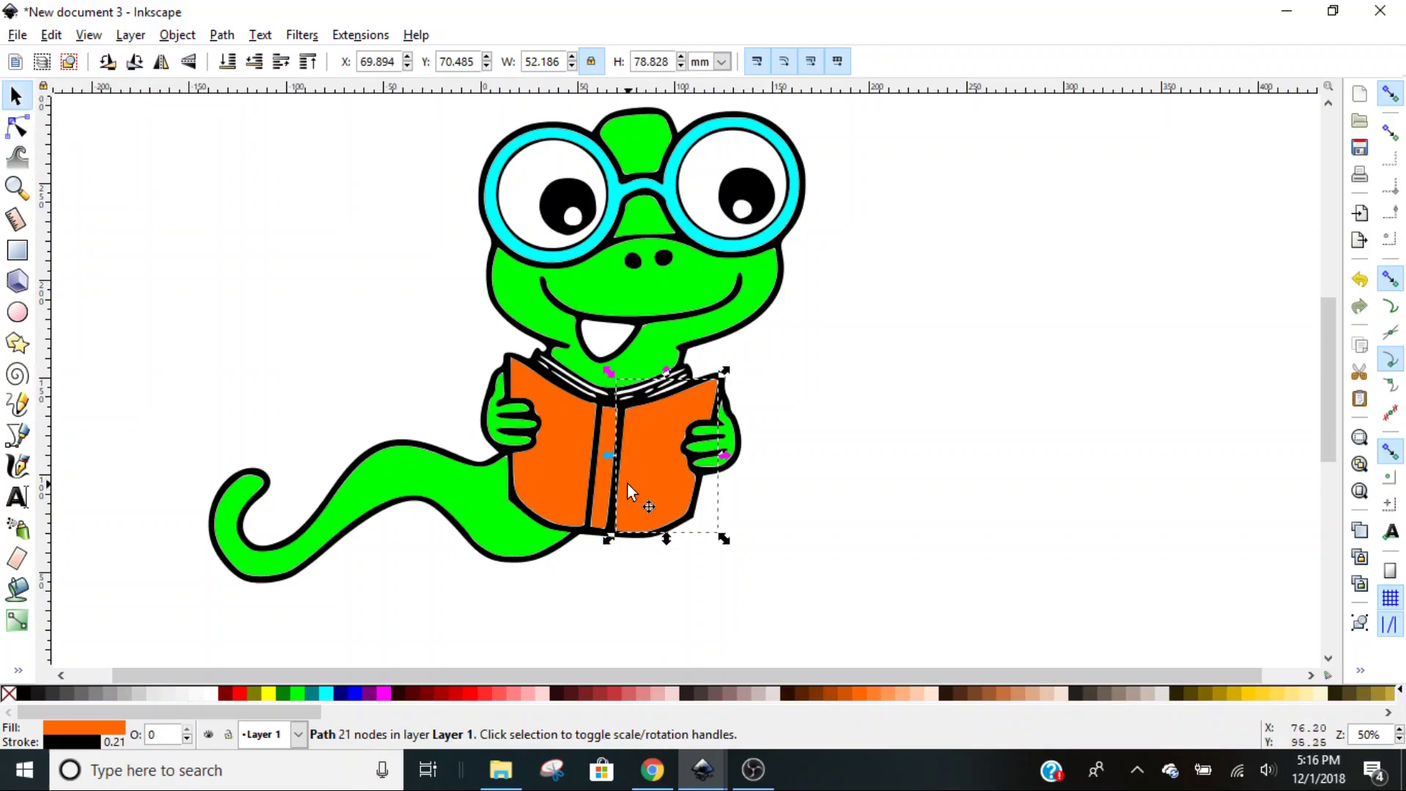
pyautogui.keyDown('shift'); pyautogui.click(599, 513); pyautogui.keyUp('shift')
pyautogui.keyDown('shift'); pyautogui.click(539, 491); pyautogui.keyUp('shift')
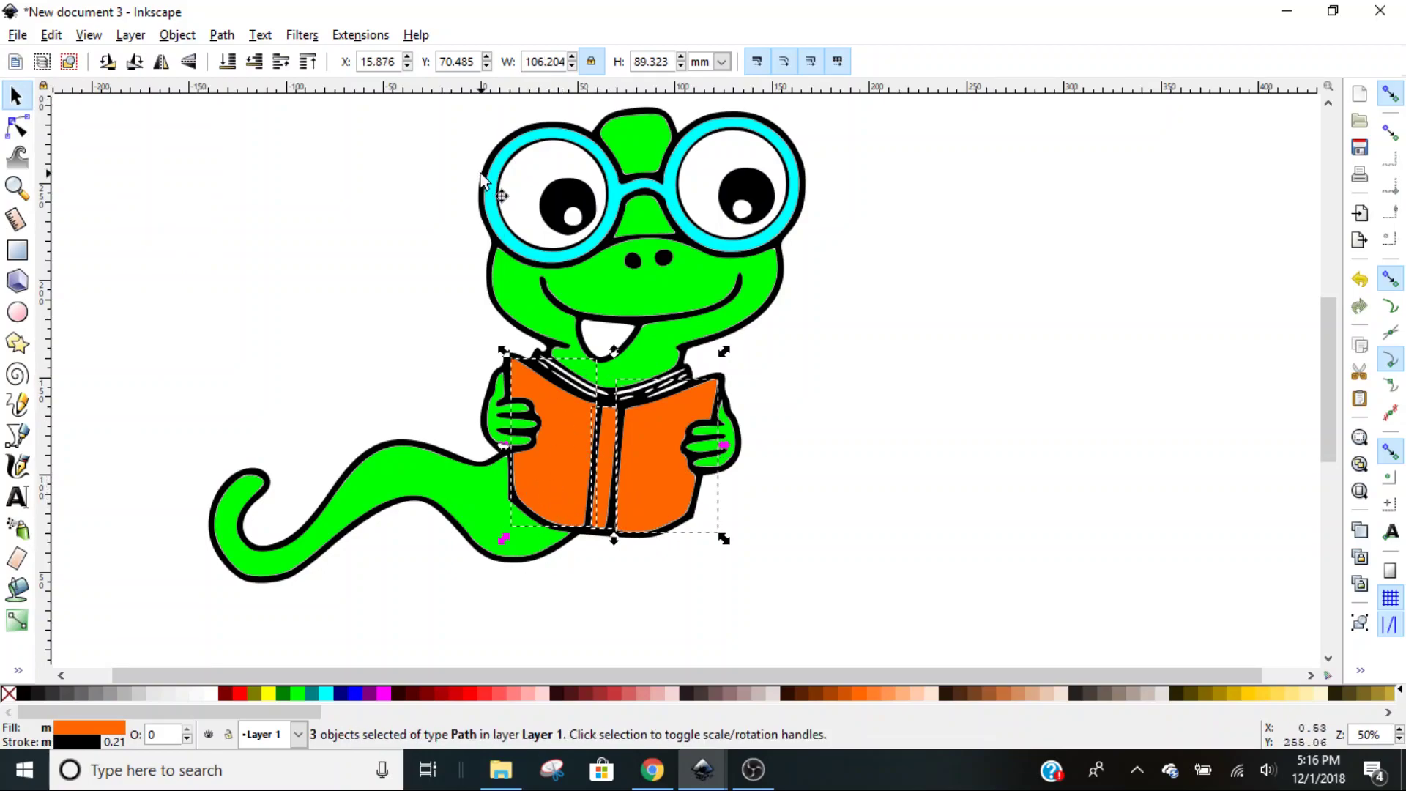
pyautogui.click(176, 35)
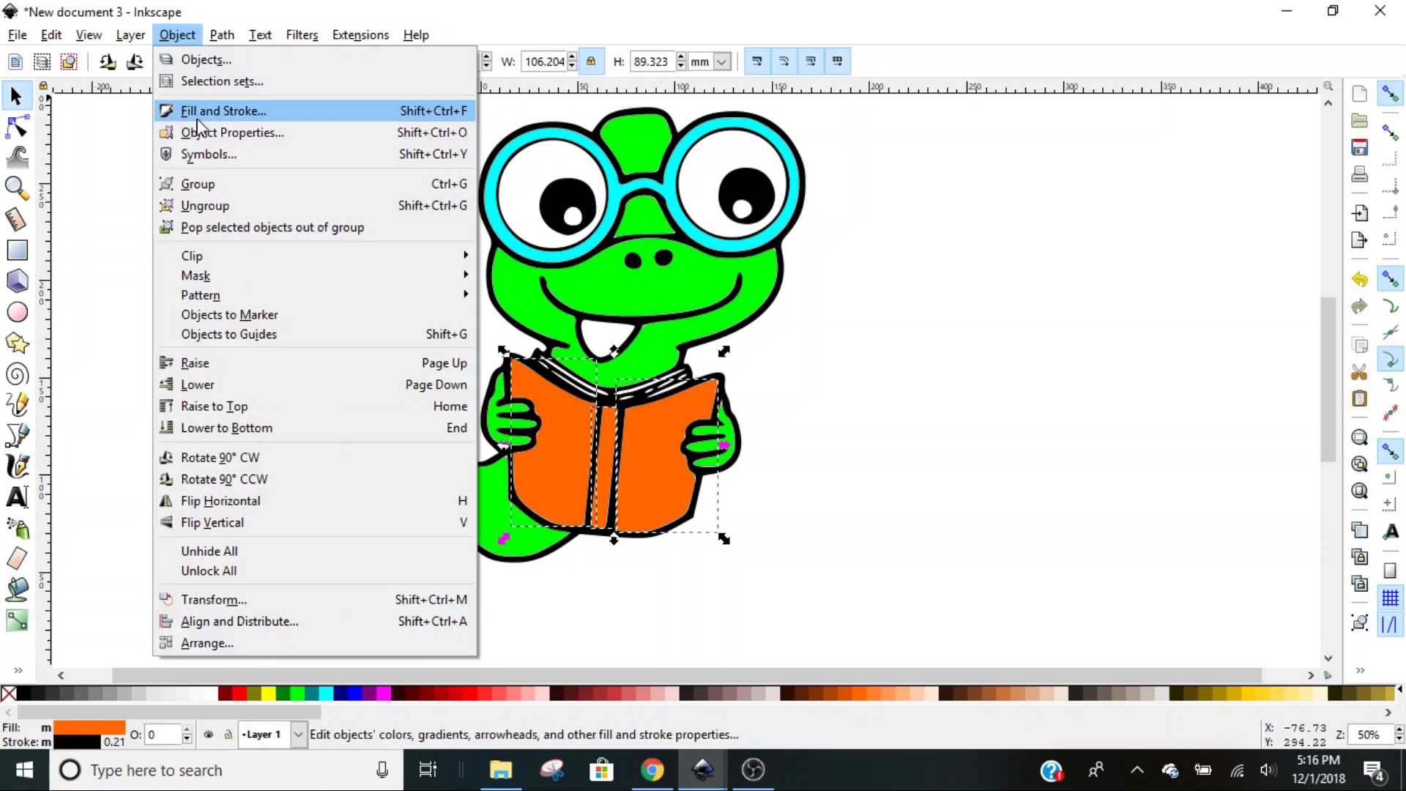
pyautogui.click(217, 188)
pyautogui.click(950, 386)
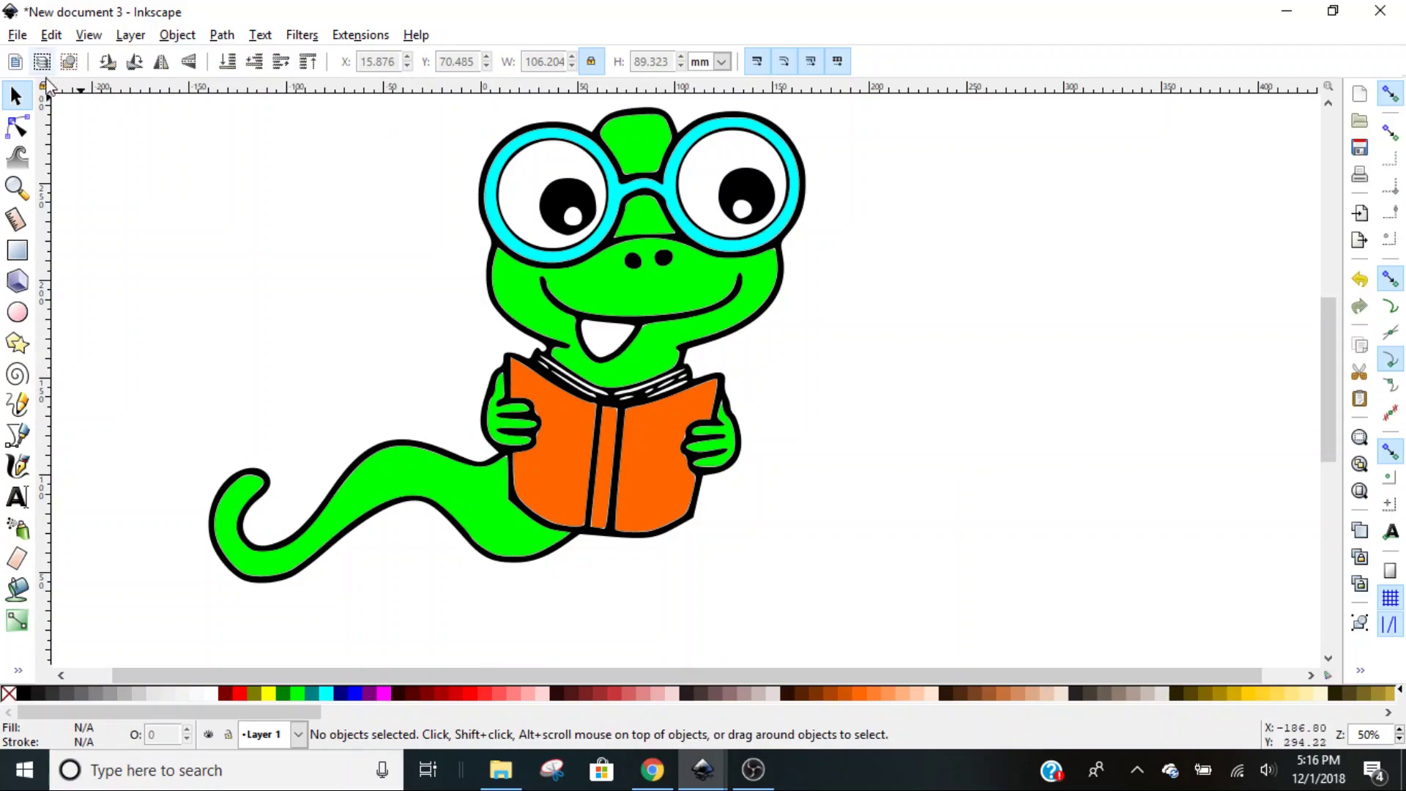
# Fill the tongue with pink #FF8080, then deselect
pyautogui.click(17, 588)
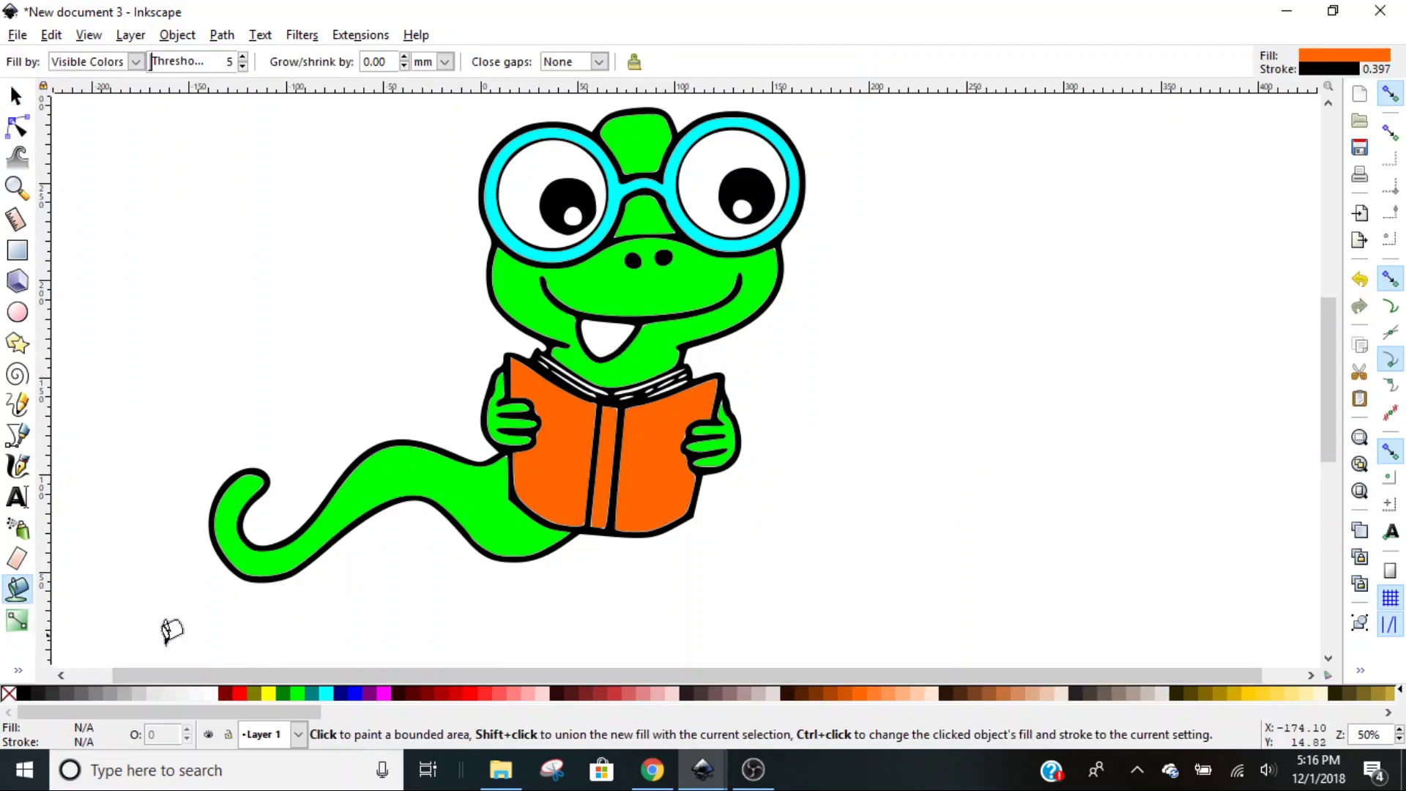
pyautogui.click(517, 694)
pyautogui.click(602, 339)
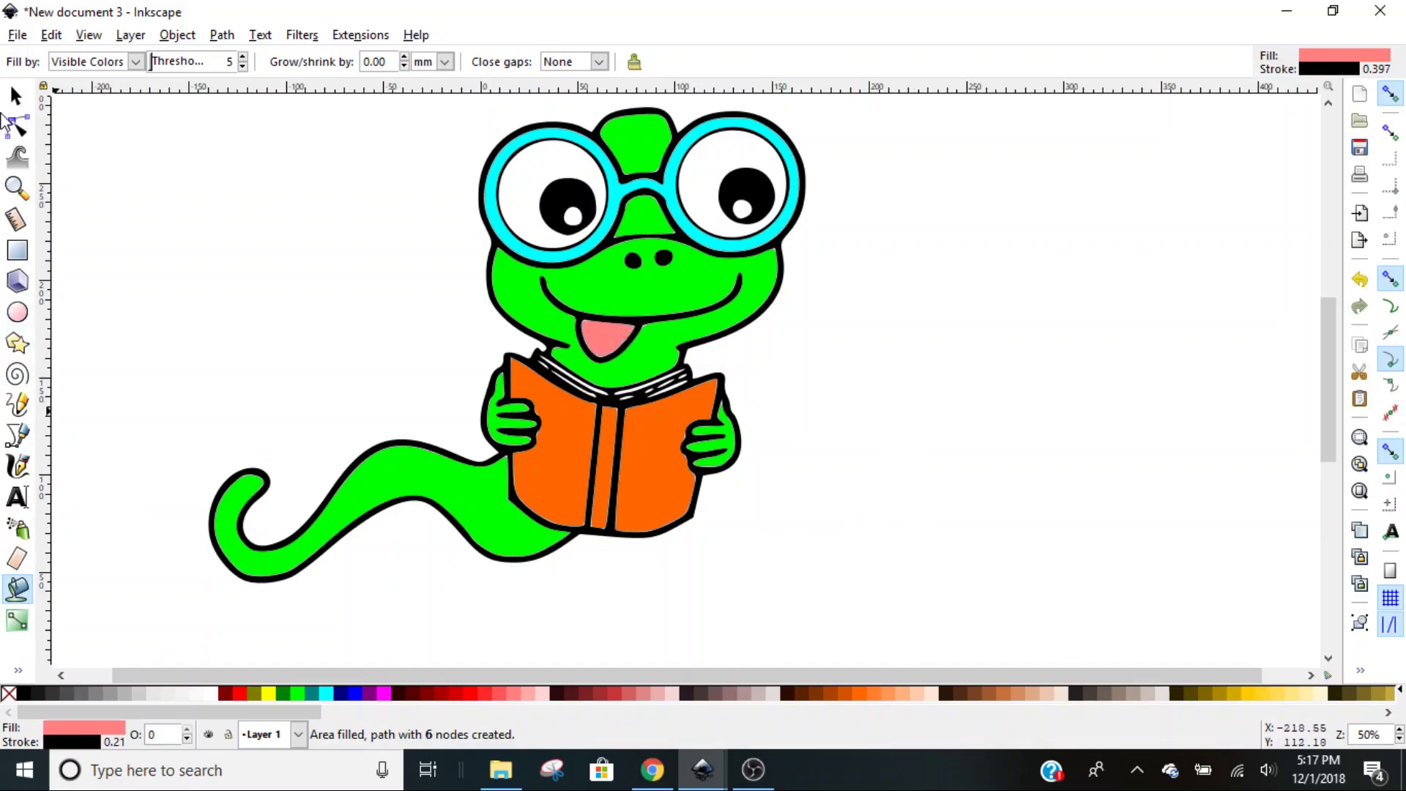
pyautogui.click(16, 95)
pyautogui.click(982, 447)
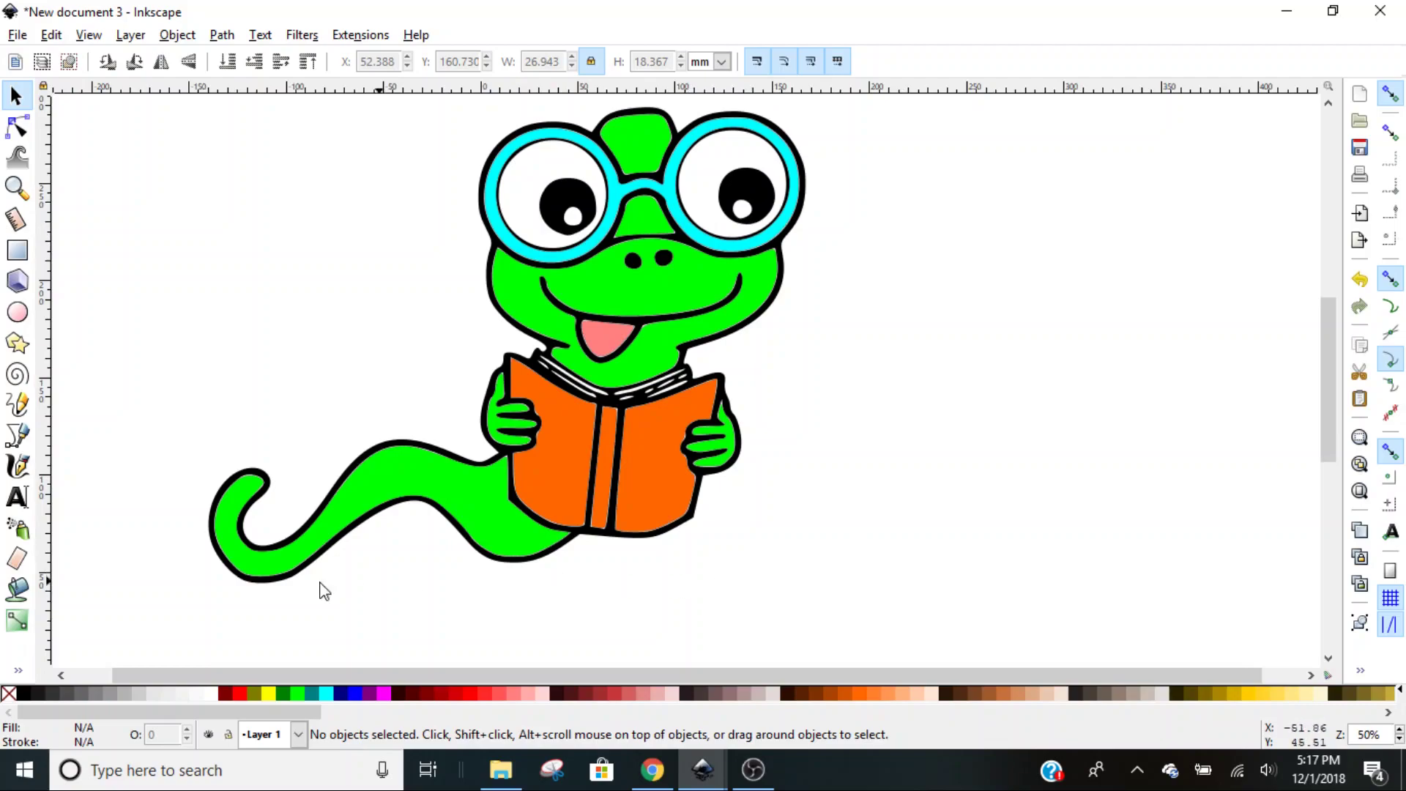
# Fill the left eye and the right eye's small highlight with white
pyautogui.click(18, 590)
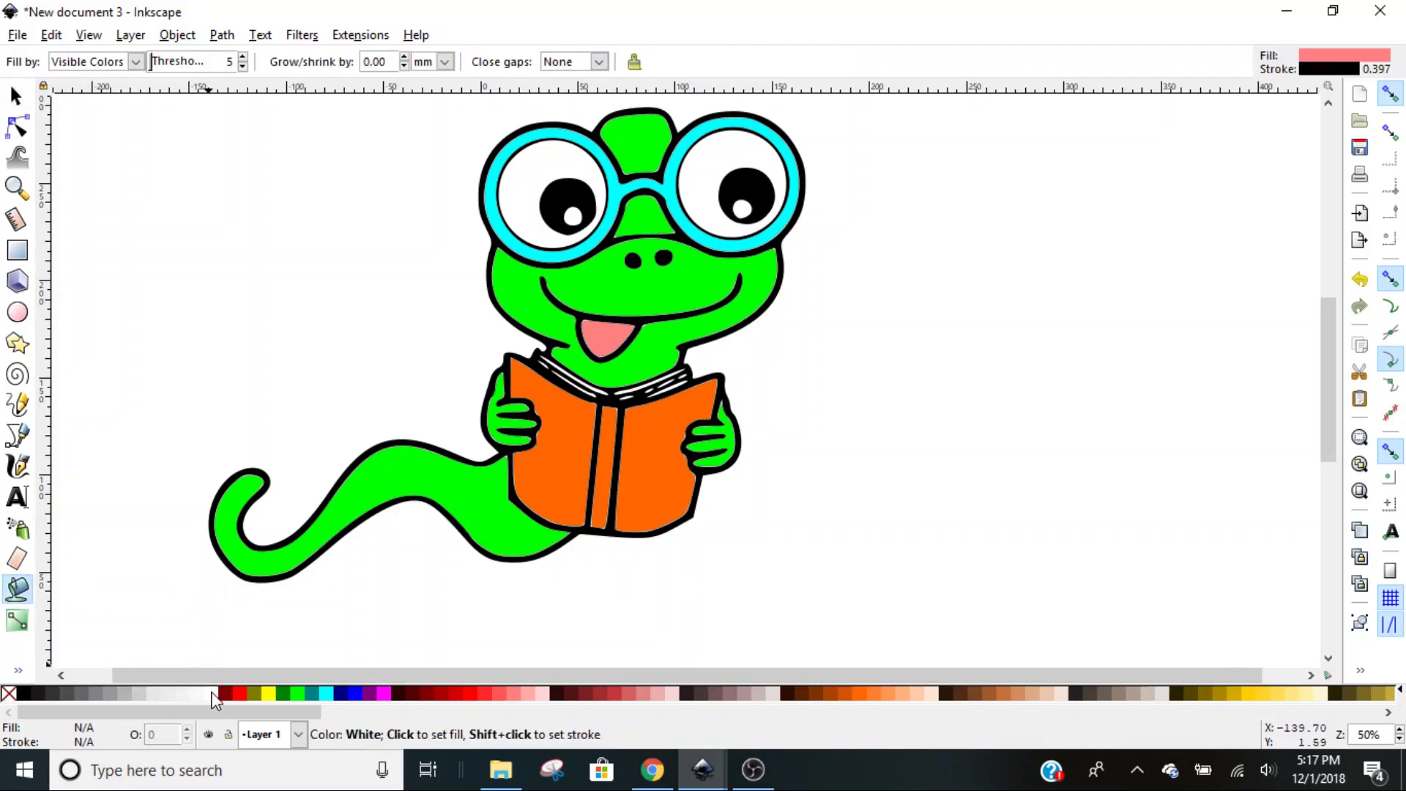
pyautogui.click(214, 699)
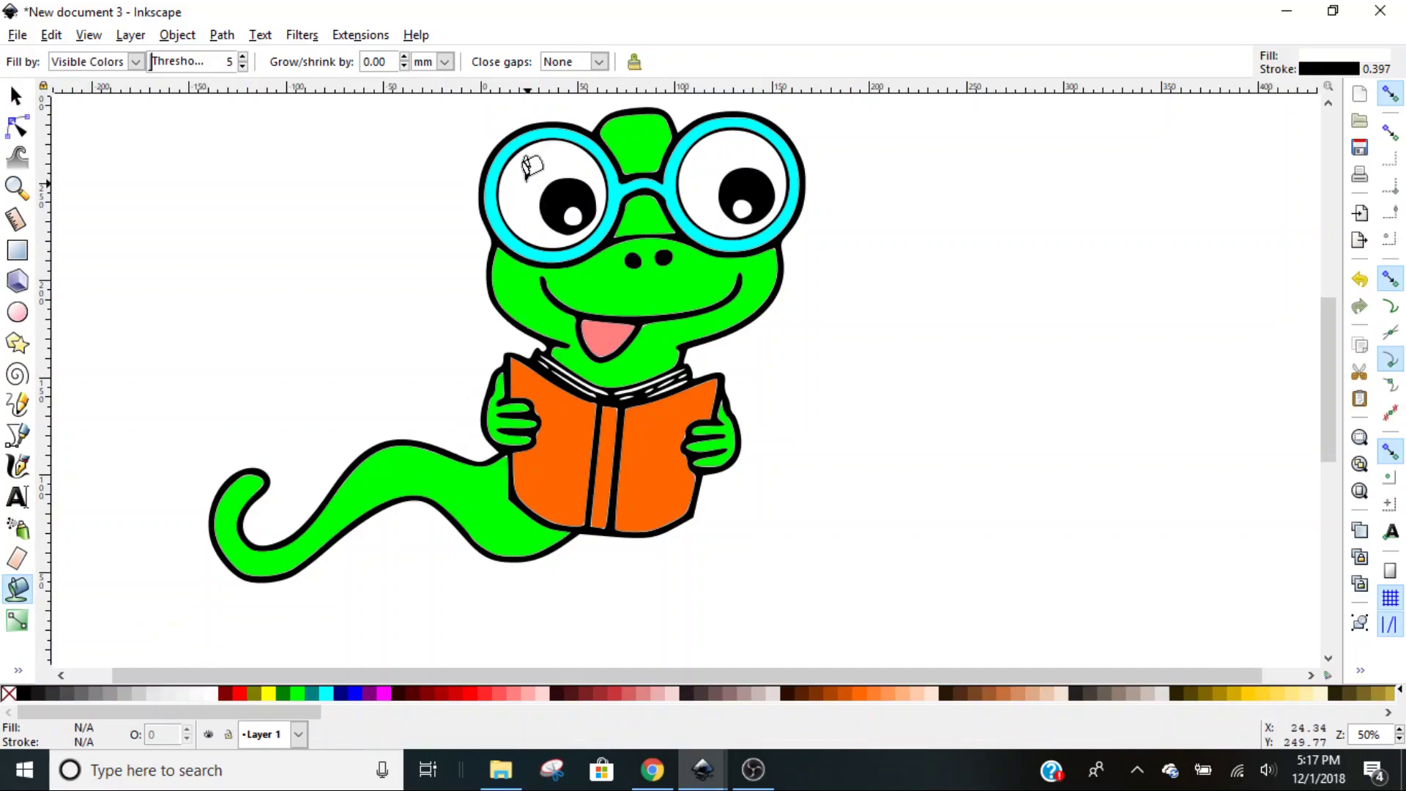
pyautogui.click(526, 170)
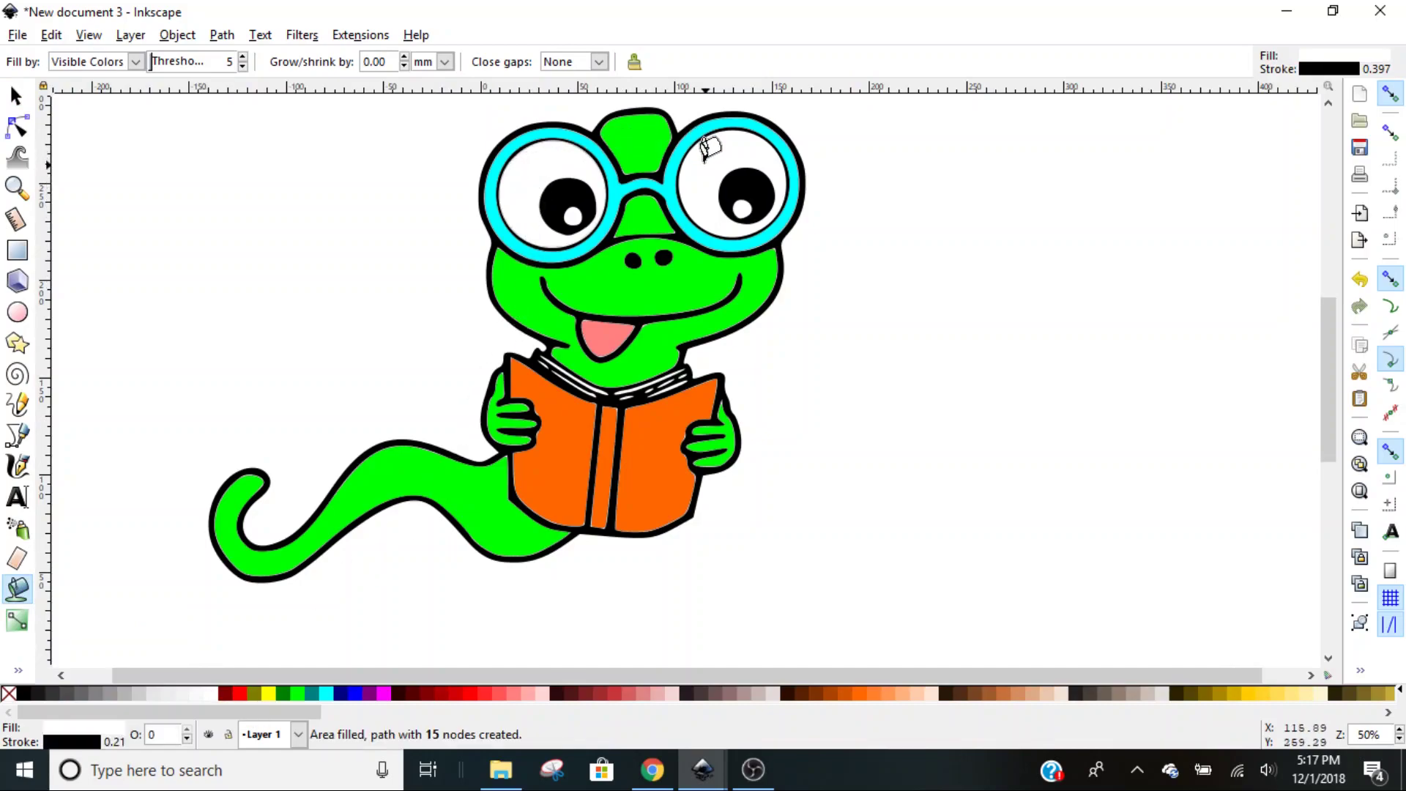
pyautogui.click(740, 207)
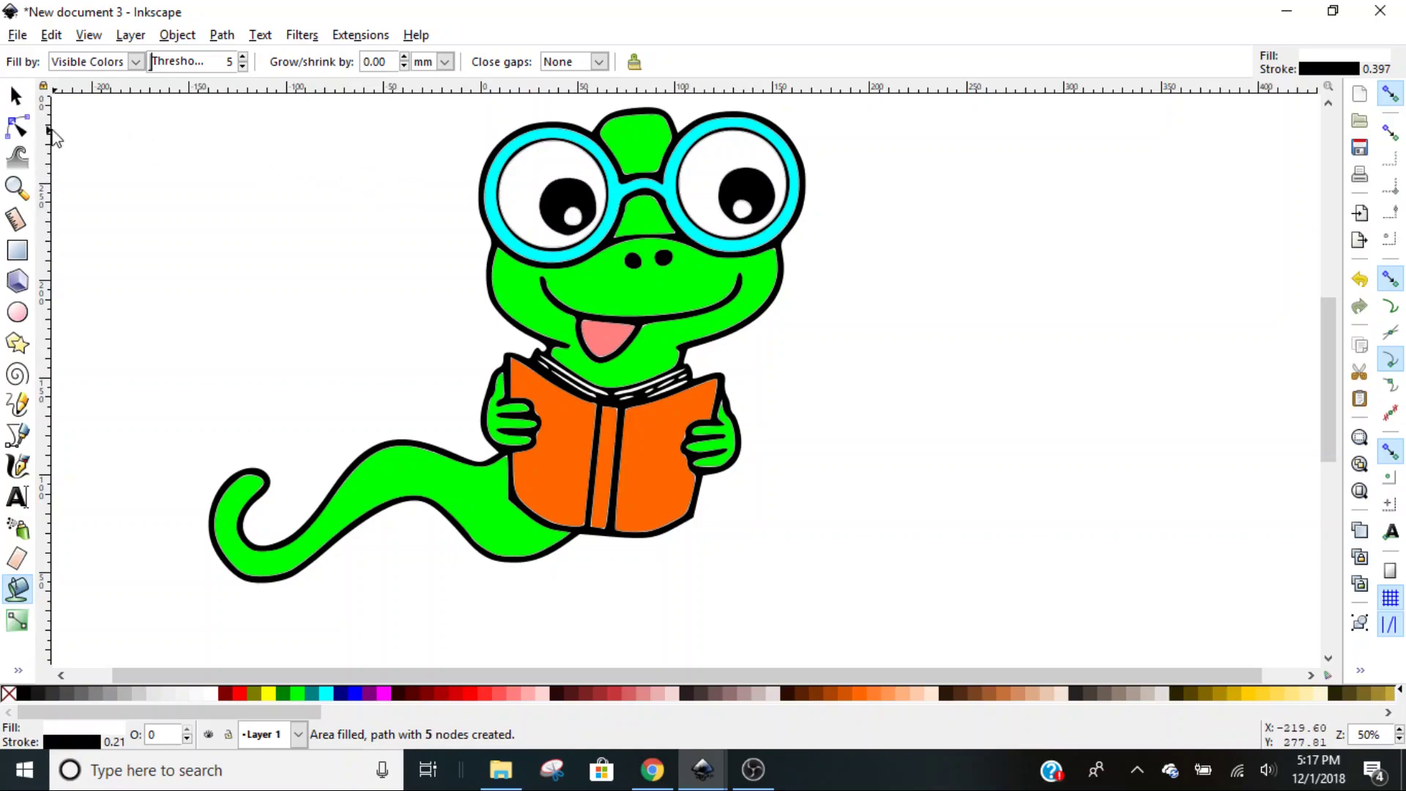
pyautogui.click(18, 106)
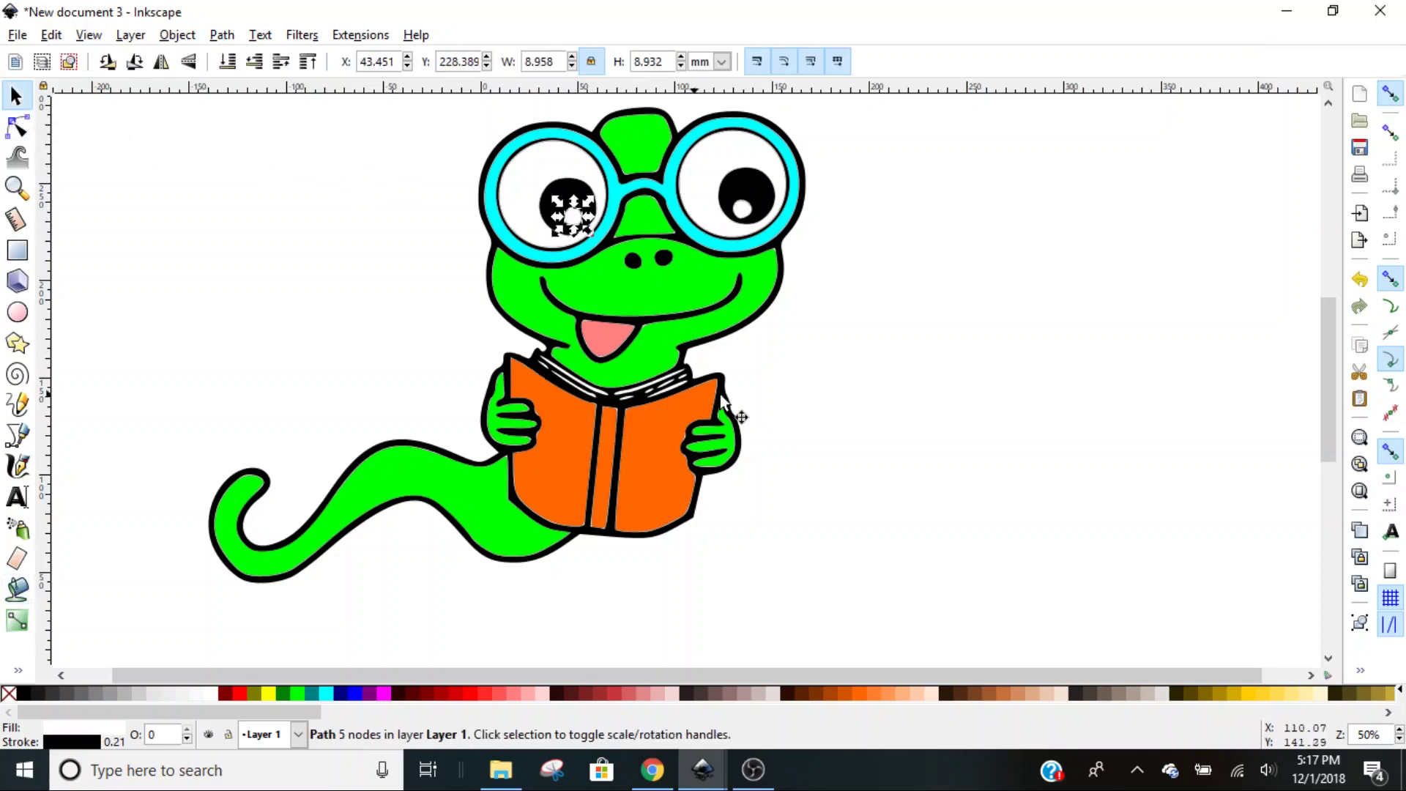
pyautogui.click(837, 388)
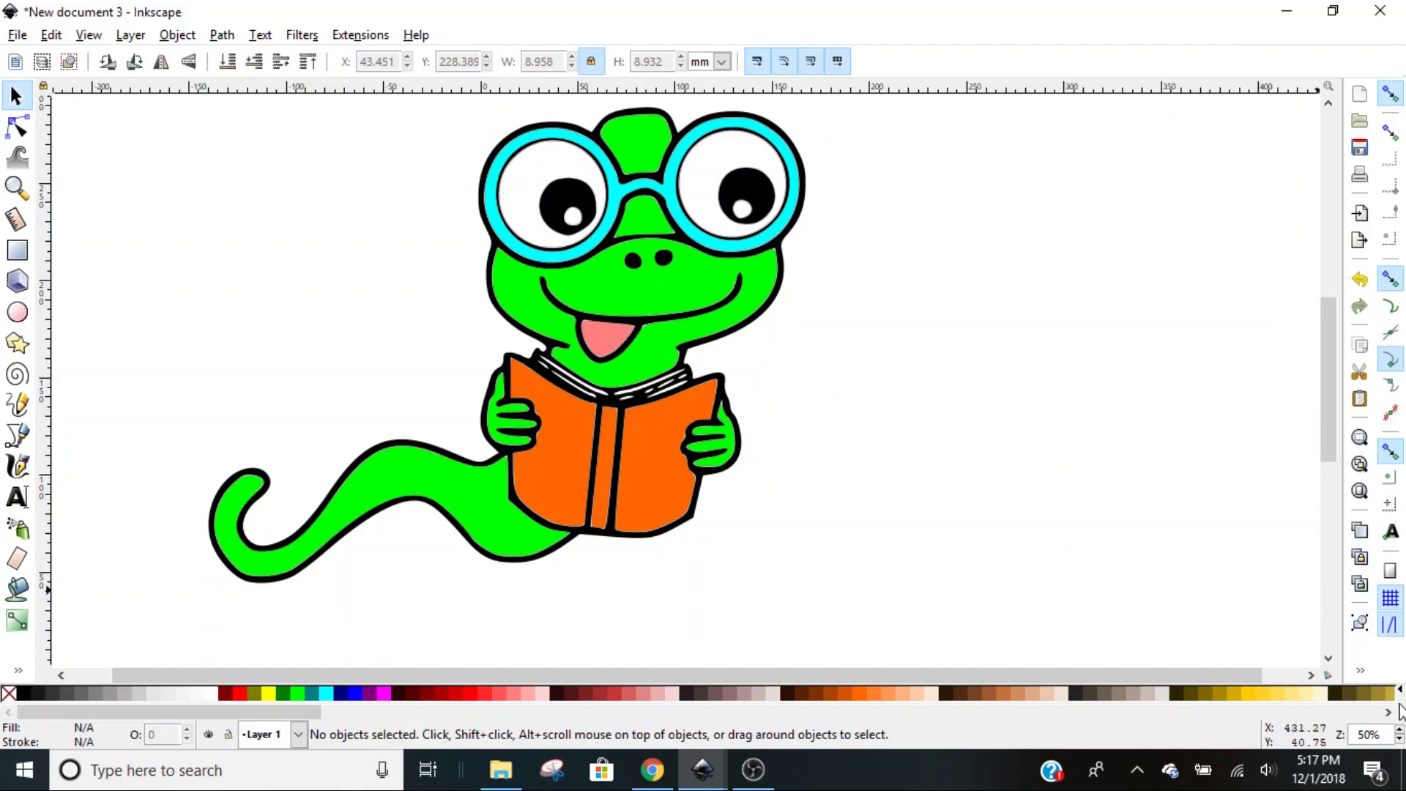
# Zoom in and paint-bucket six white fills into the page stripes along the book's top
pyautogui.scroll(8, 1401, 735)
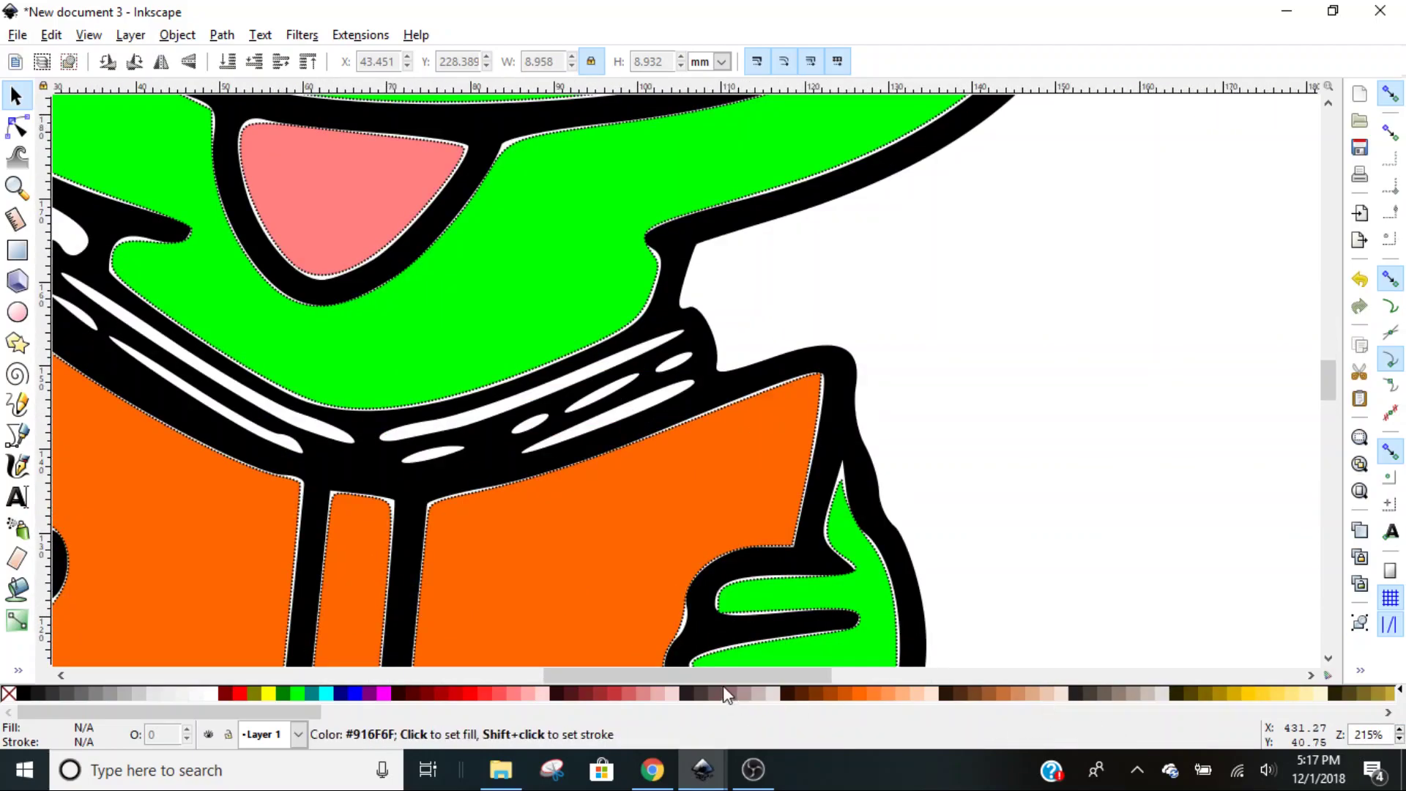
pyautogui.moveTo(704, 671); pyautogui.dragTo(657, 670)
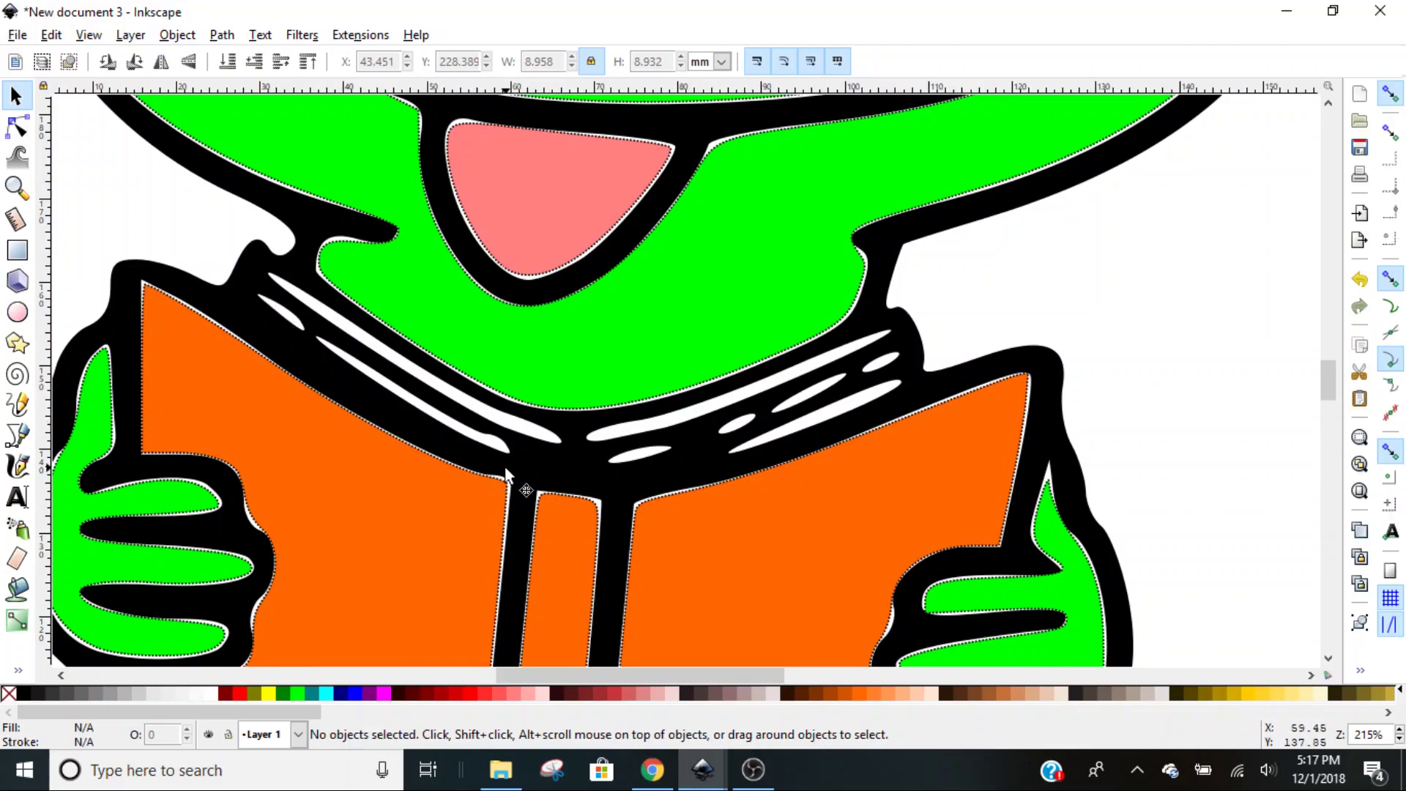
pyautogui.click(18, 591)
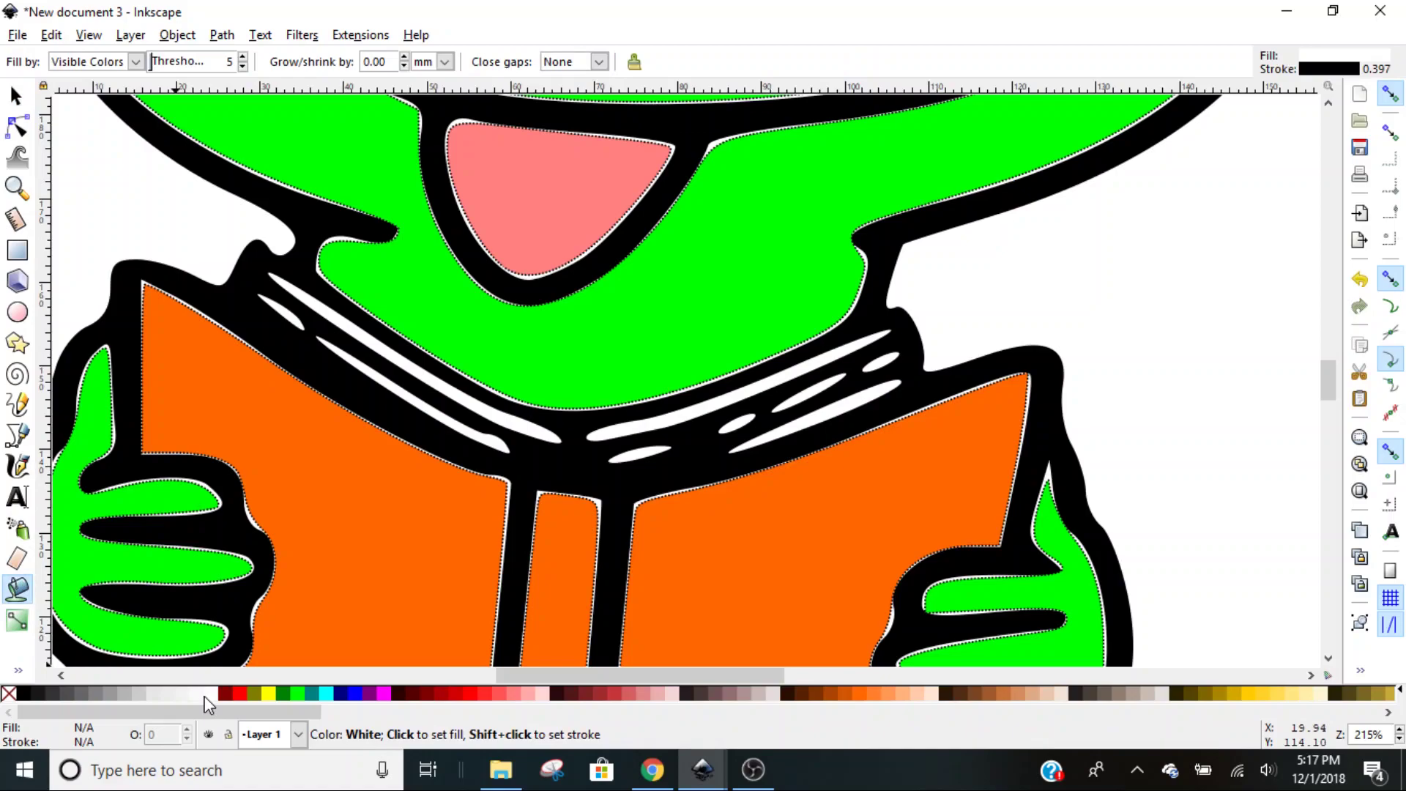
pyautogui.click(352, 313)
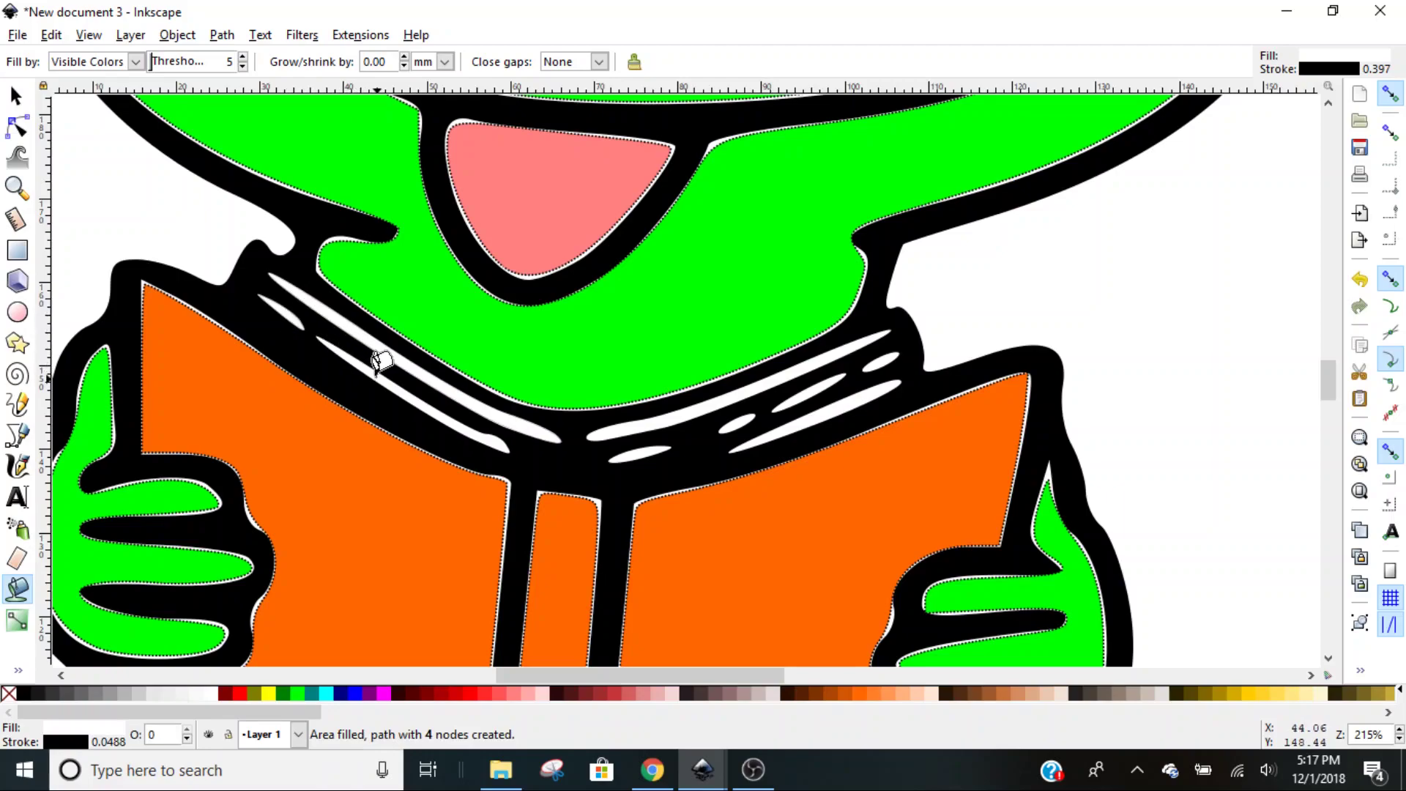
pyautogui.click(652, 426)
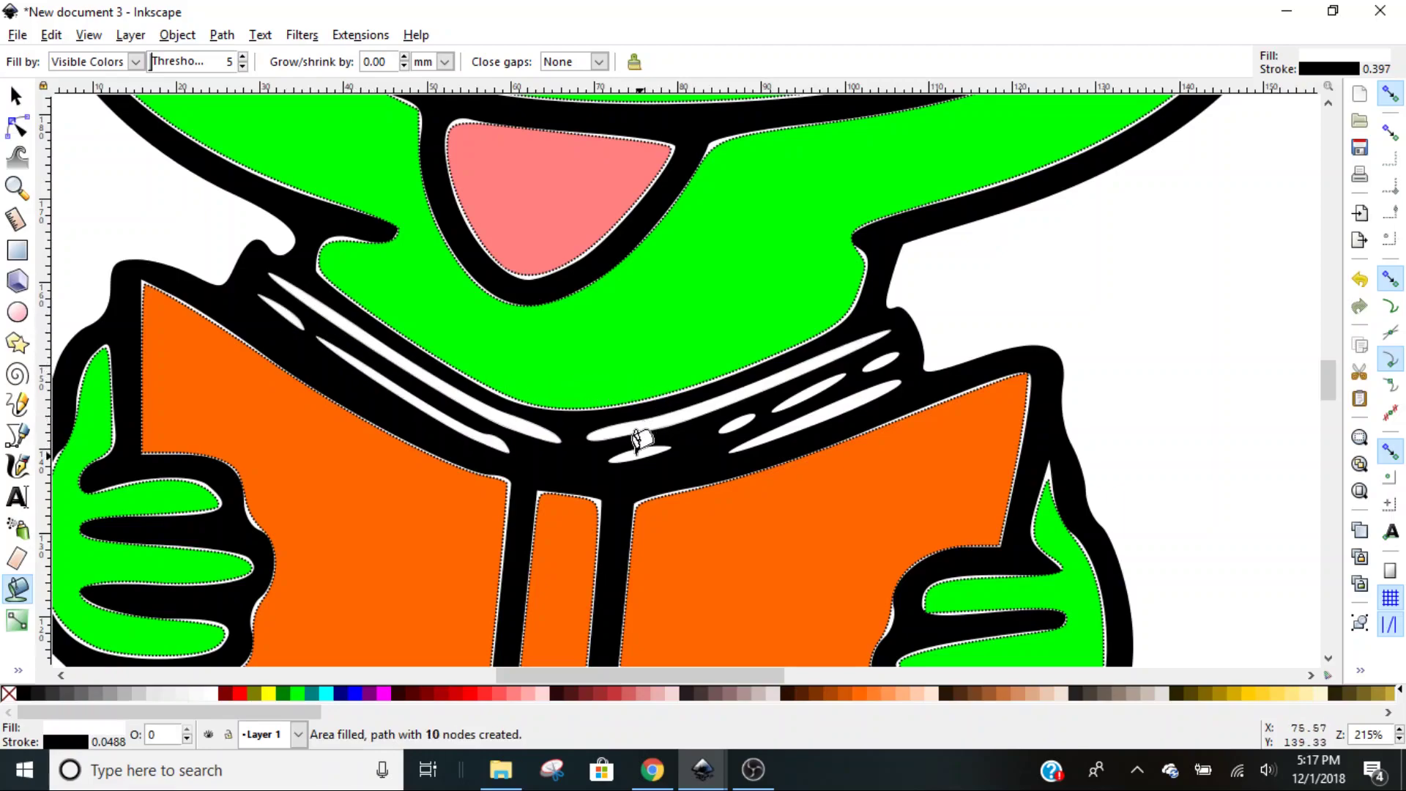
pyautogui.click(635, 457)
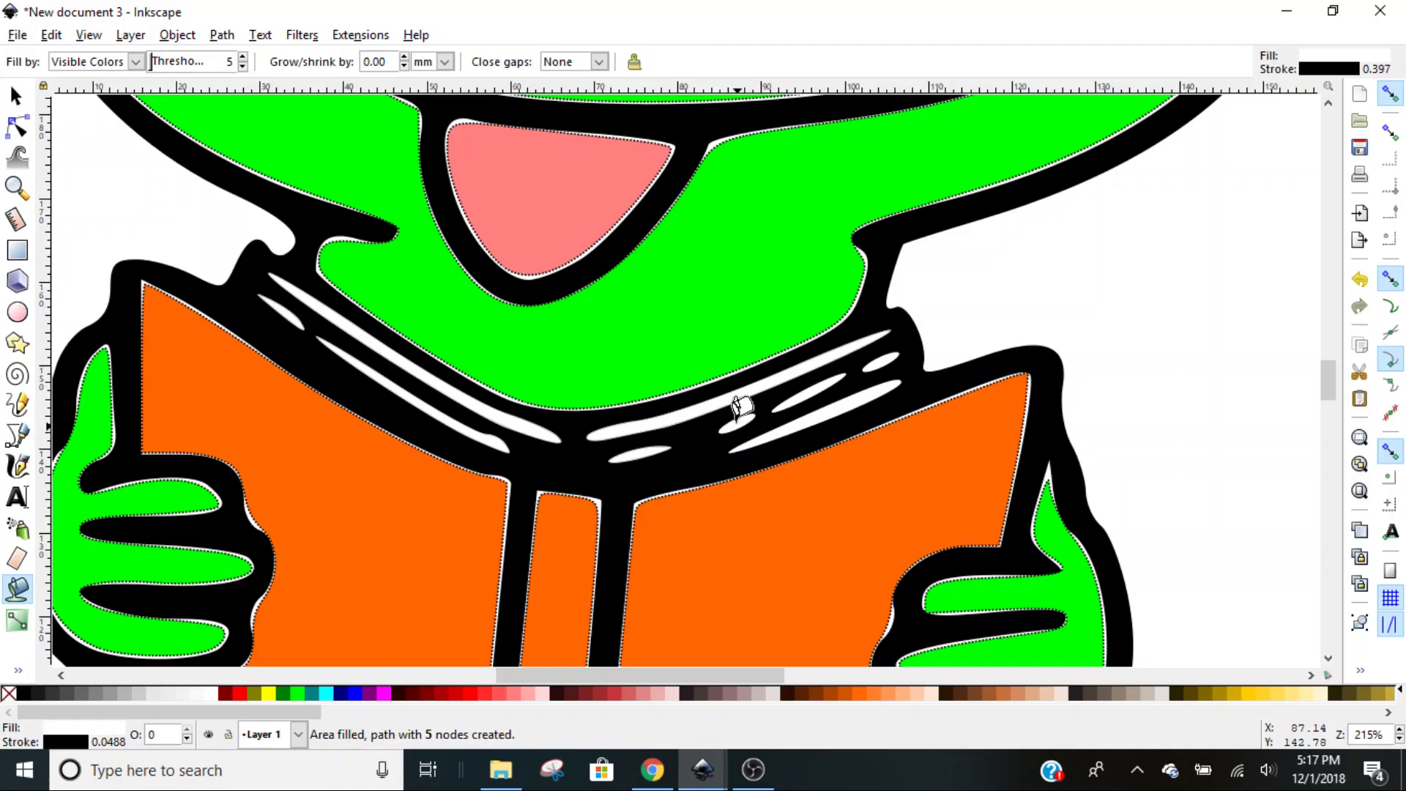
pyautogui.click(803, 395)
pyautogui.click(878, 363)
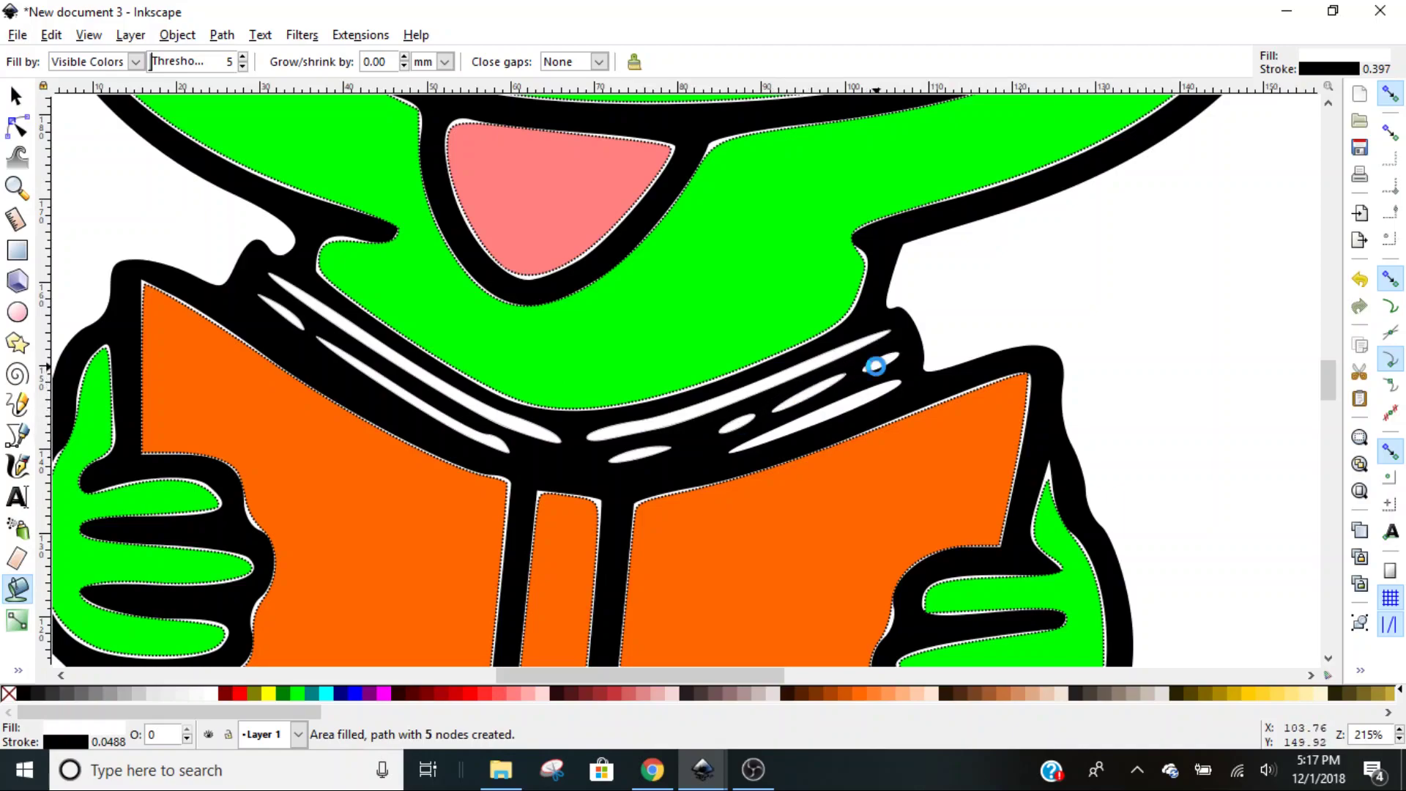
pyautogui.click(826, 399)
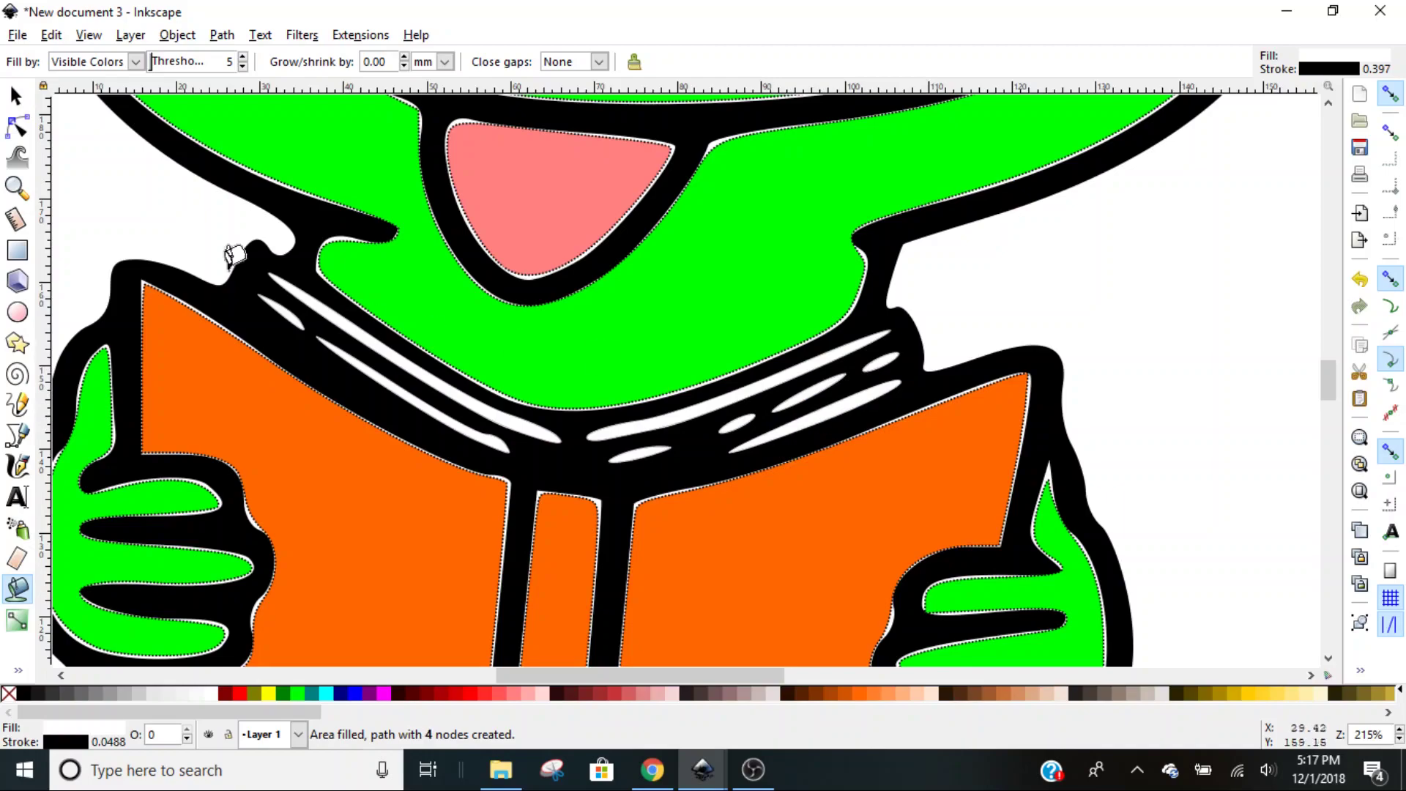
# Select all the white page stripes, both eye-white circles and the pupil highlights together
pyautogui.click(16, 96)
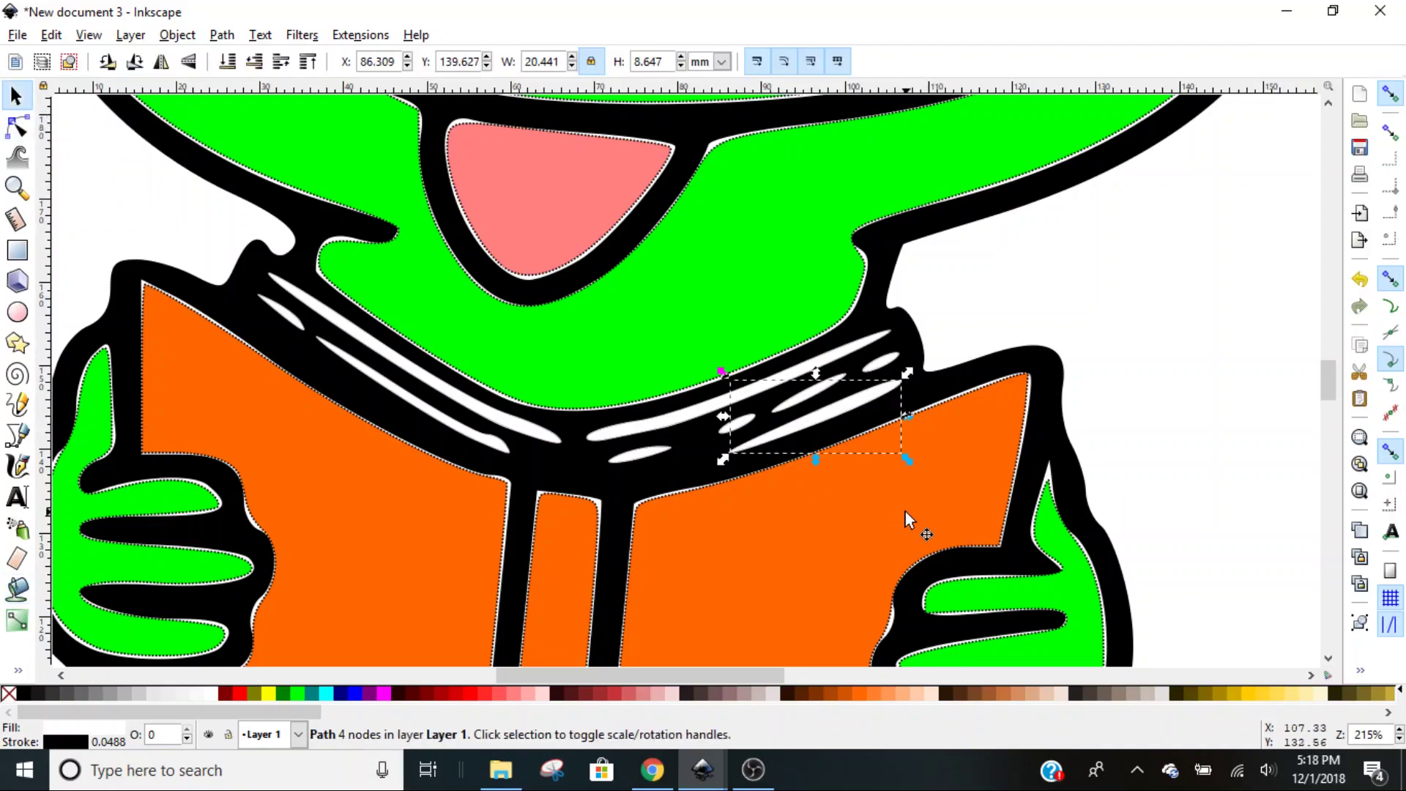
pyautogui.keyDown('shift'); pyautogui.click(882, 362); pyautogui.keyUp('shift')
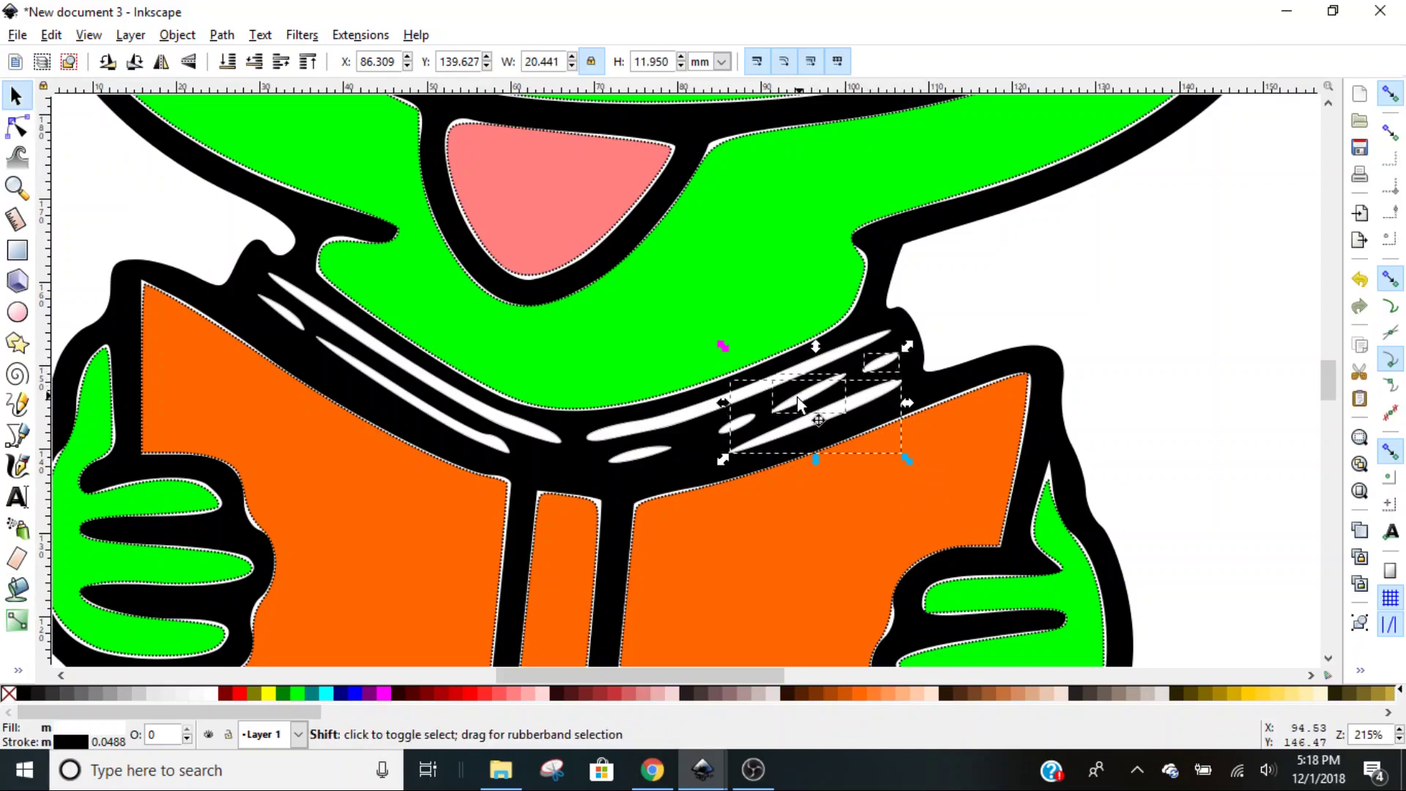
pyautogui.keyDown('shift'); pyautogui.click(741, 423); pyautogui.keyUp('shift')
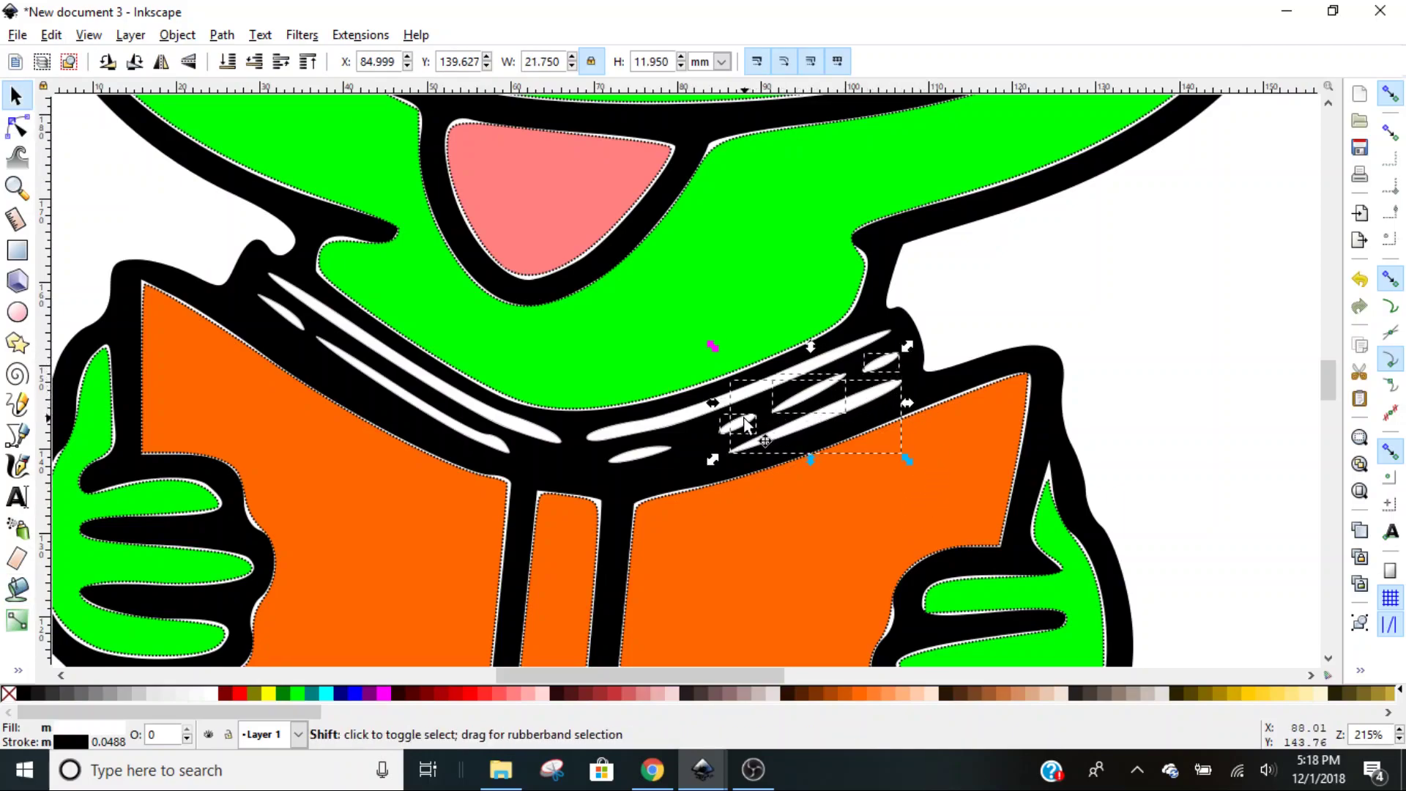
pyautogui.keyDown('shift'); pyautogui.click(630, 458); pyautogui.keyUp('shift')
pyautogui.keyDown('shift'); pyautogui.click(646, 429); pyautogui.keyUp('shift')
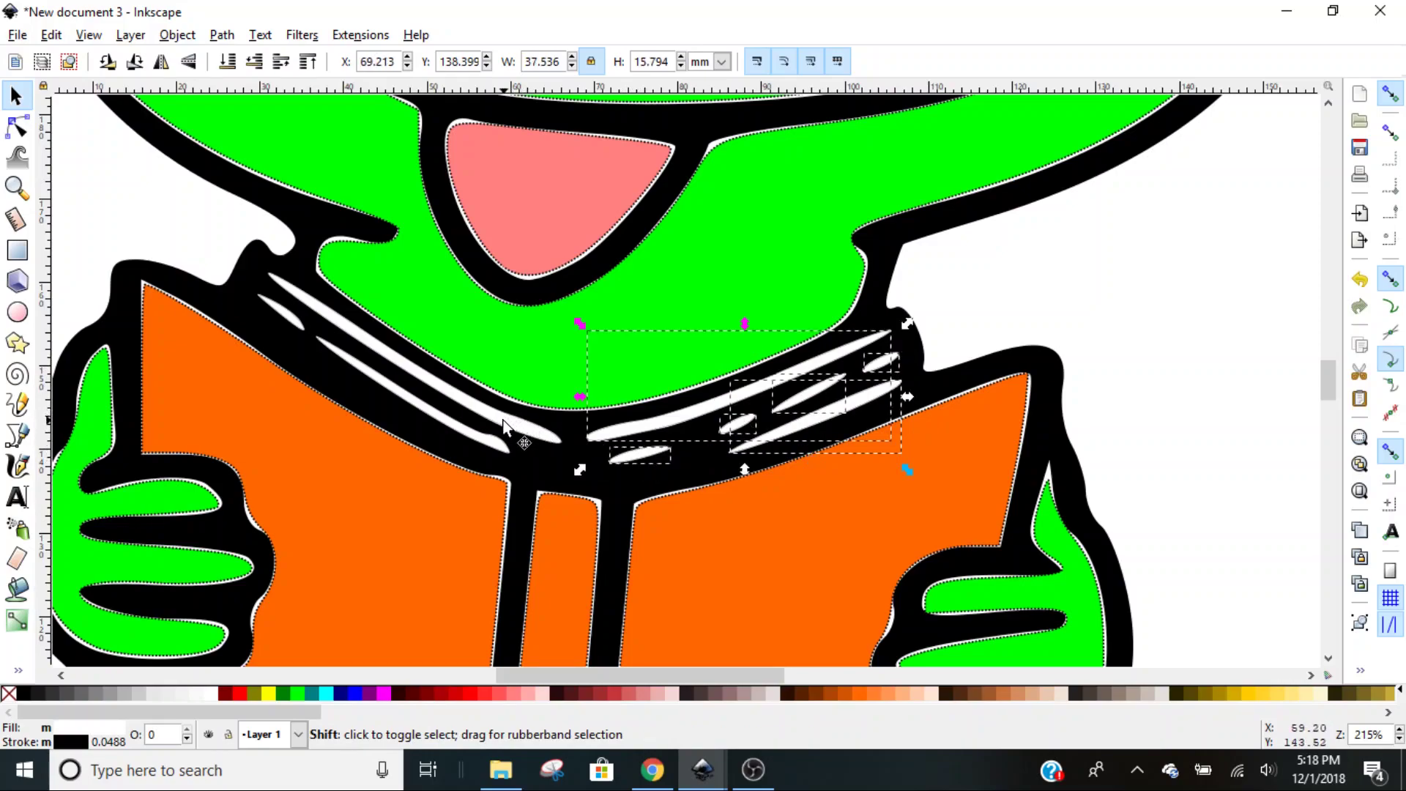
pyautogui.keyDown('shift'); pyautogui.click(504, 427); pyautogui.keyUp('shift')
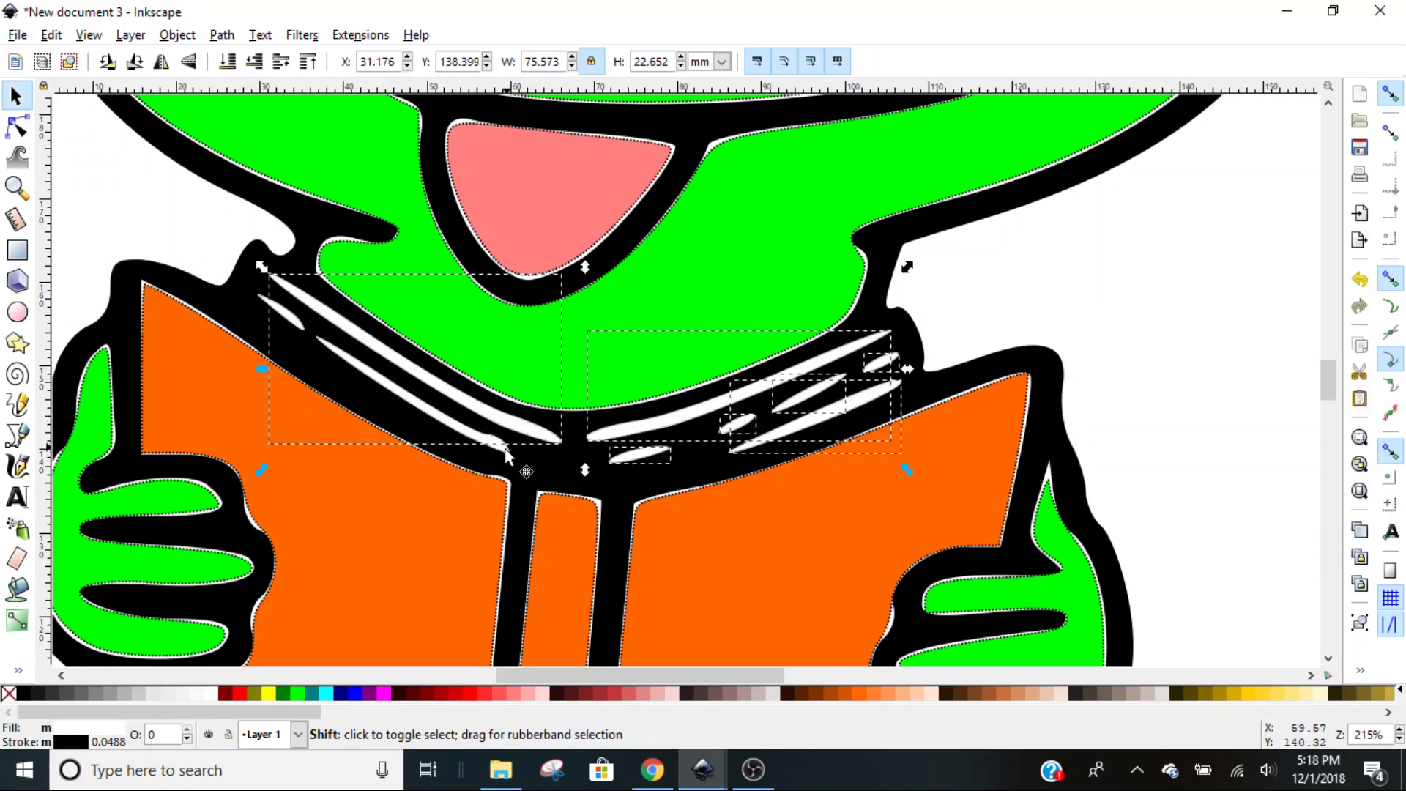
pyautogui.keyDown('shift'); pyautogui.click(287, 316); pyautogui.keyUp('shift')
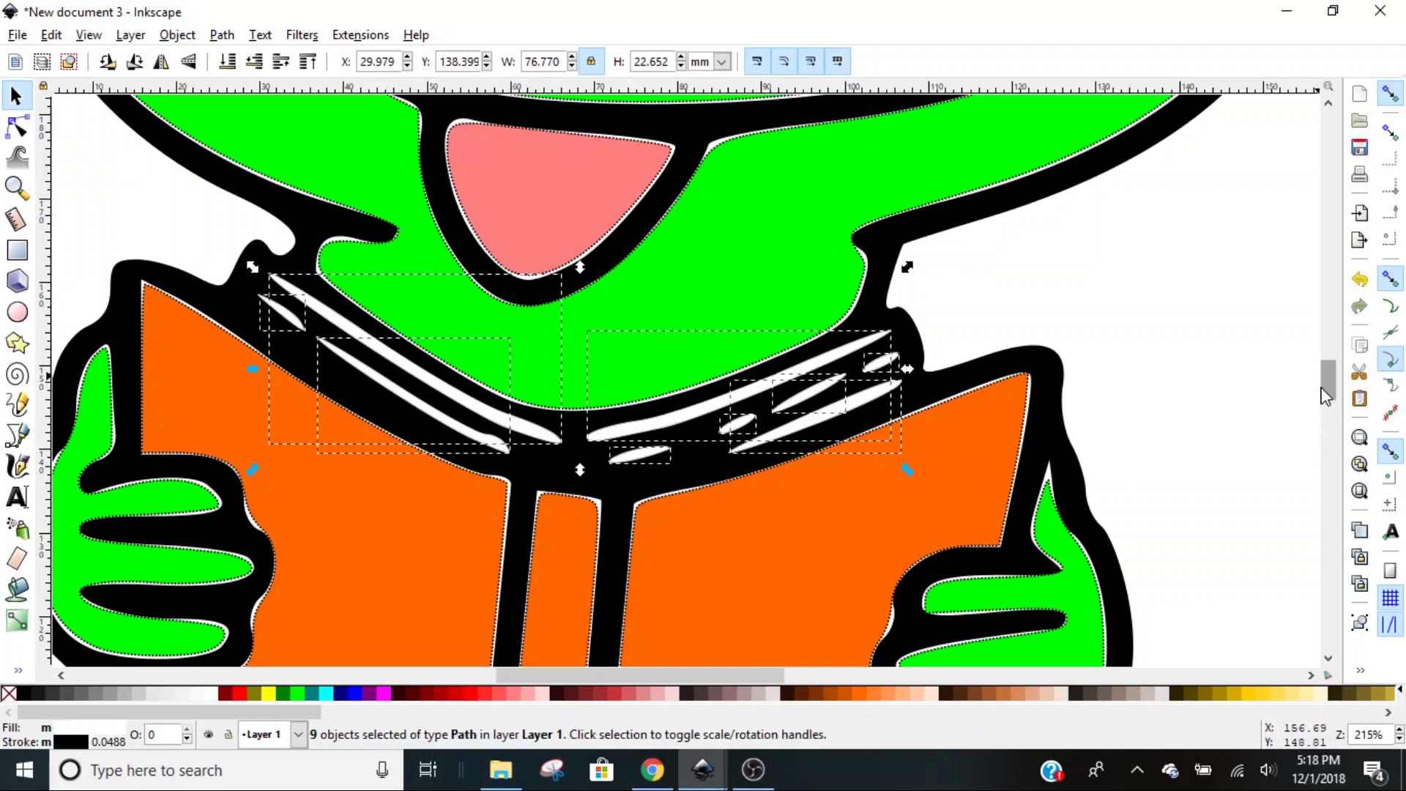
pyautogui.moveTo(1323, 389); pyautogui.dragTo(1321, 319)
pyautogui.keyDown('shift'); pyautogui.click(1116, 582); pyautogui.keyUp('shift')
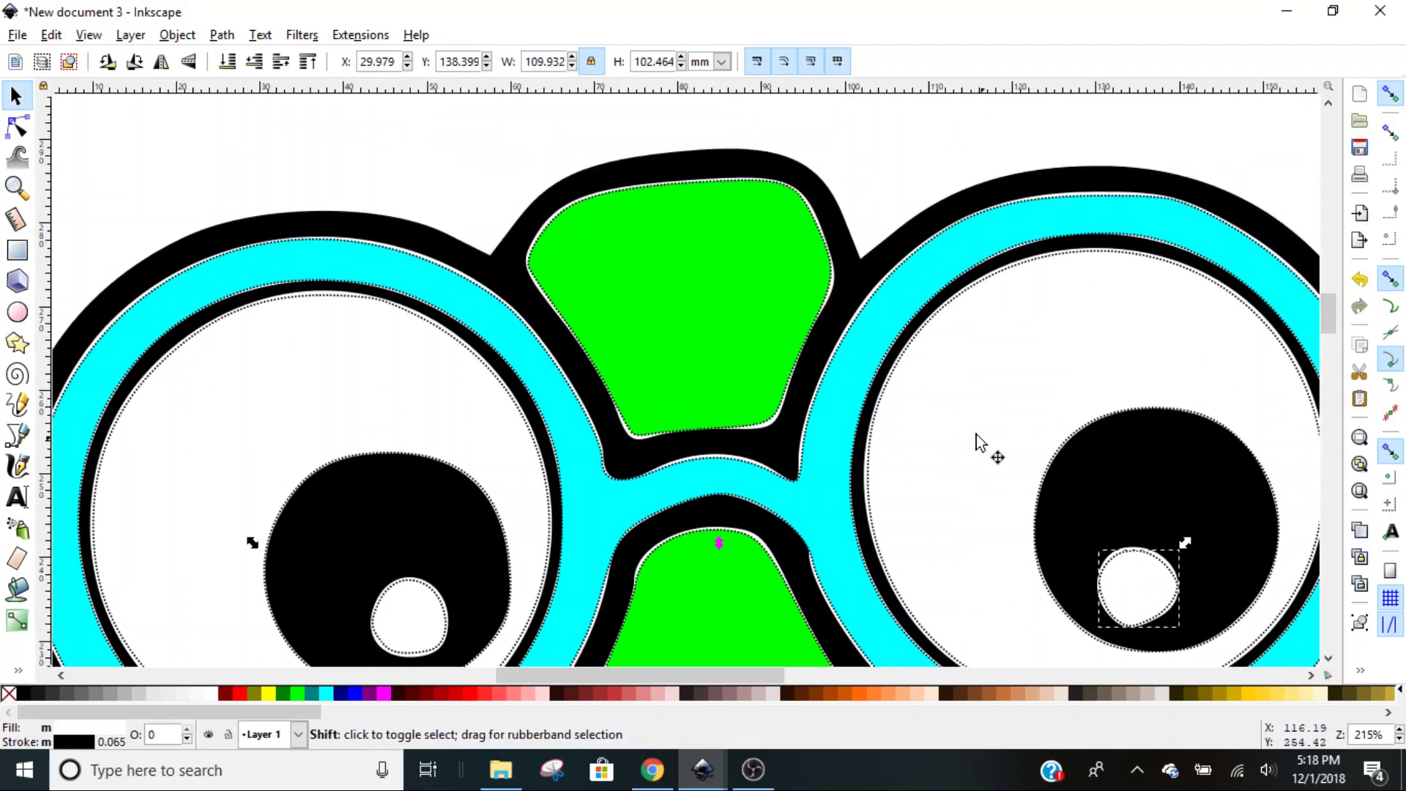
pyautogui.keyDown('shift'); pyautogui.click(976, 442); pyautogui.keyUp('shift')
pyautogui.keyDown('shift'); pyautogui.click(458, 460); pyautogui.keyUp('shift')
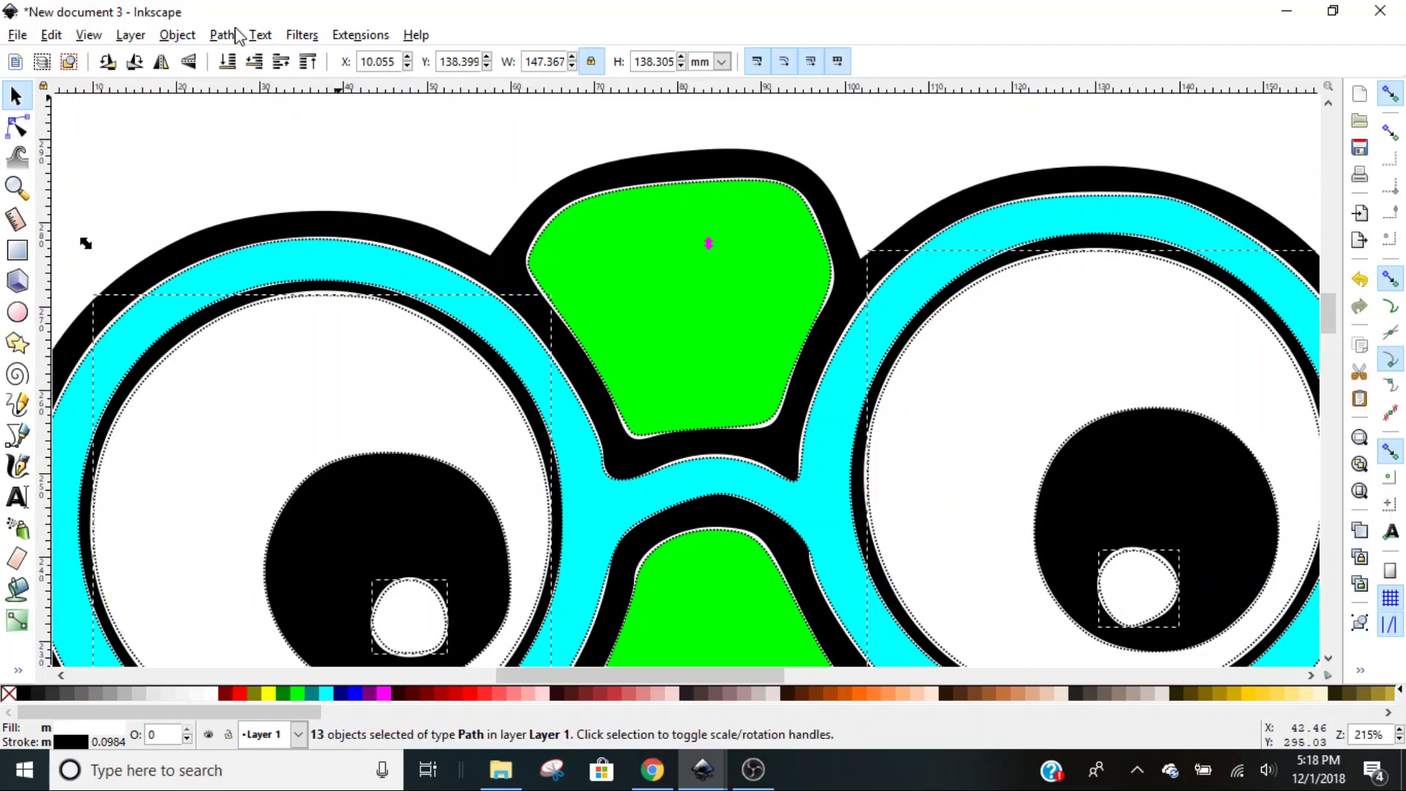
# Group the 13 white shapes and move the group up and right beside the bookworm
pyautogui.click(178, 35)
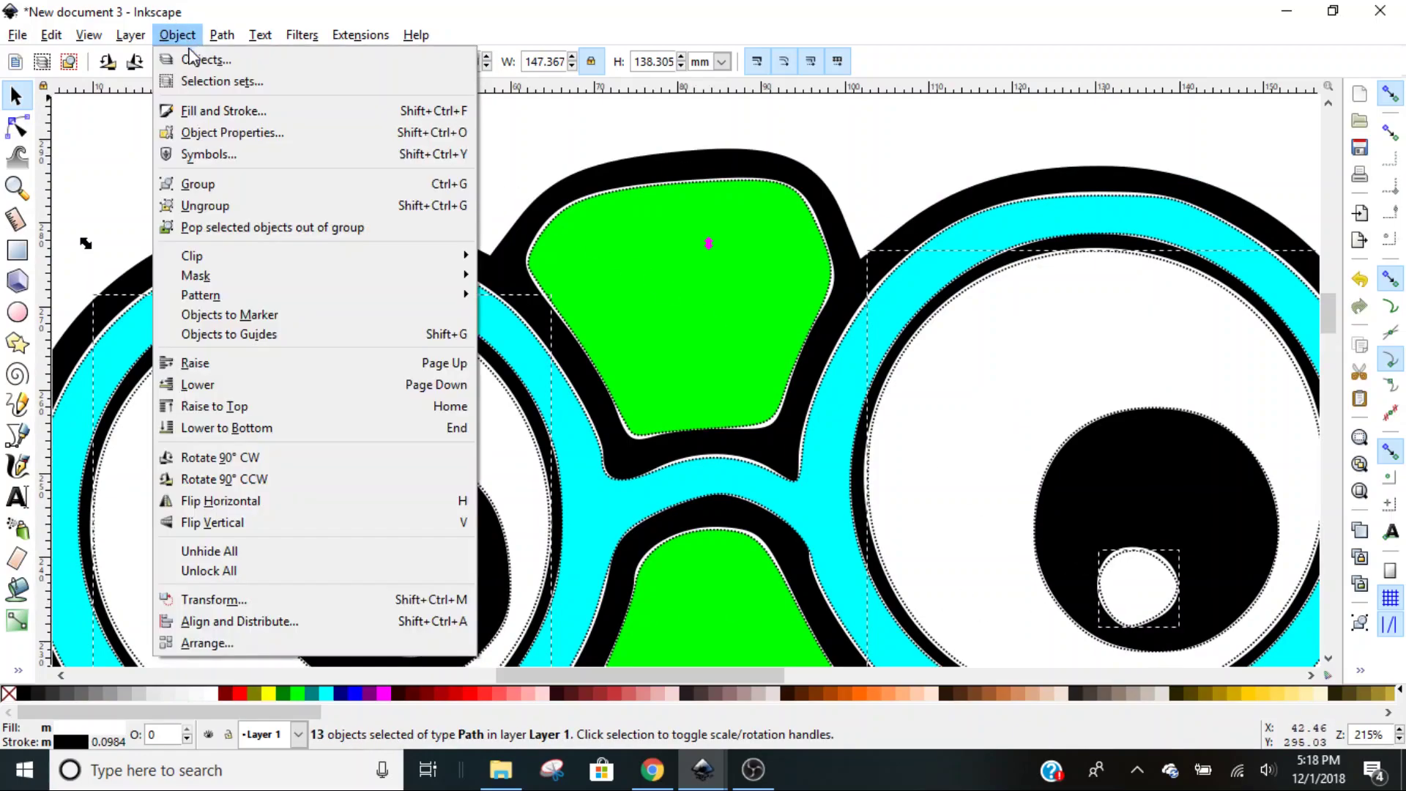
pyautogui.click(210, 187)
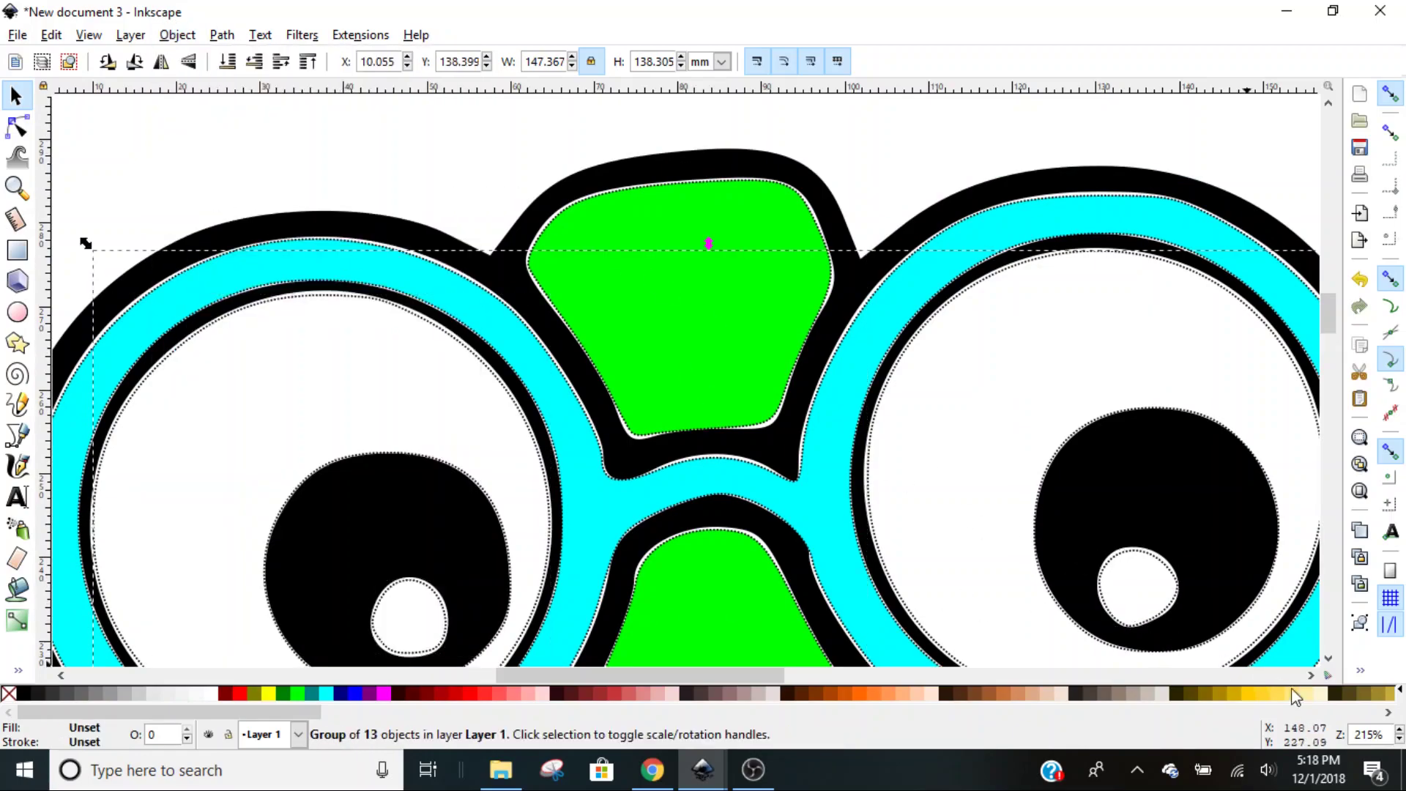
pyautogui.click(1400, 740)
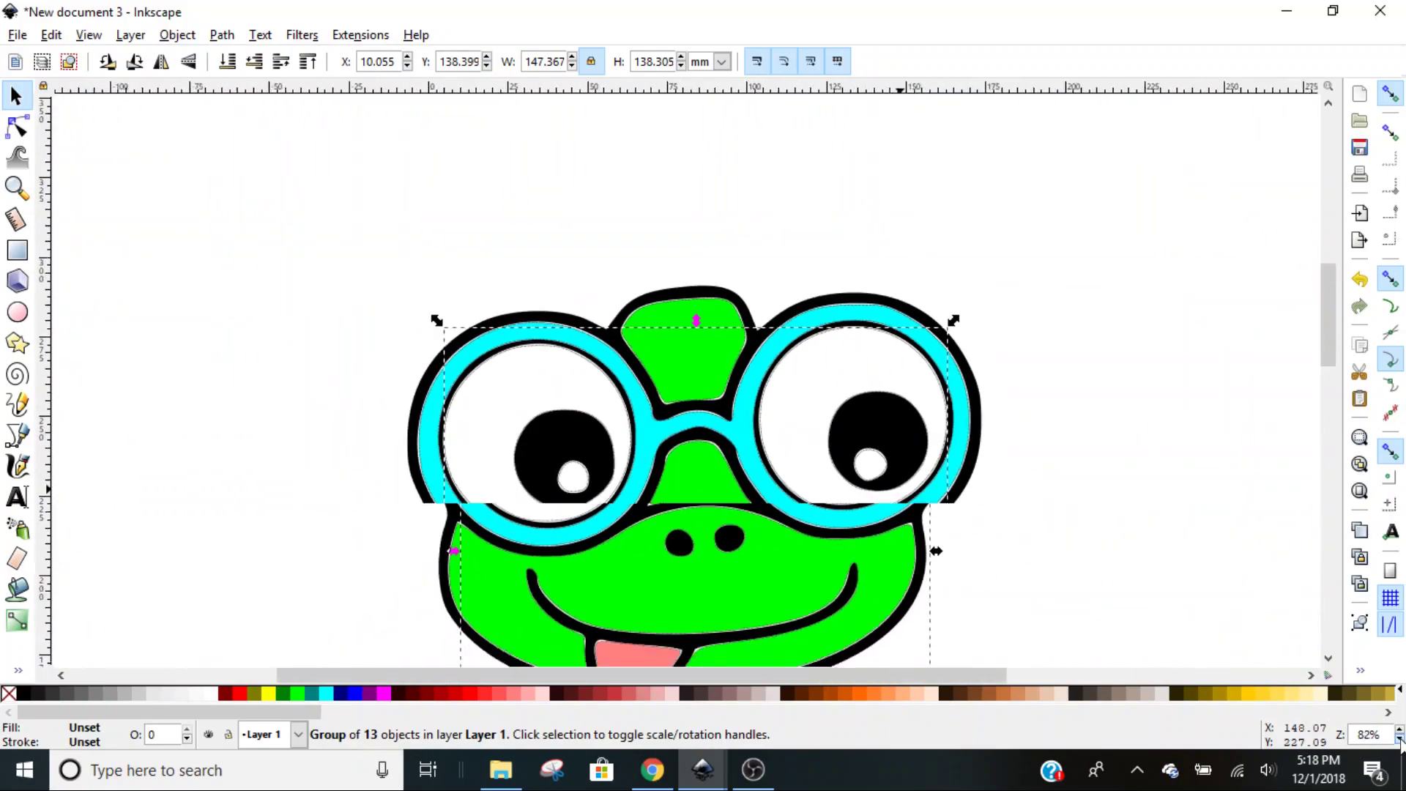
pyautogui.click(1400, 741)
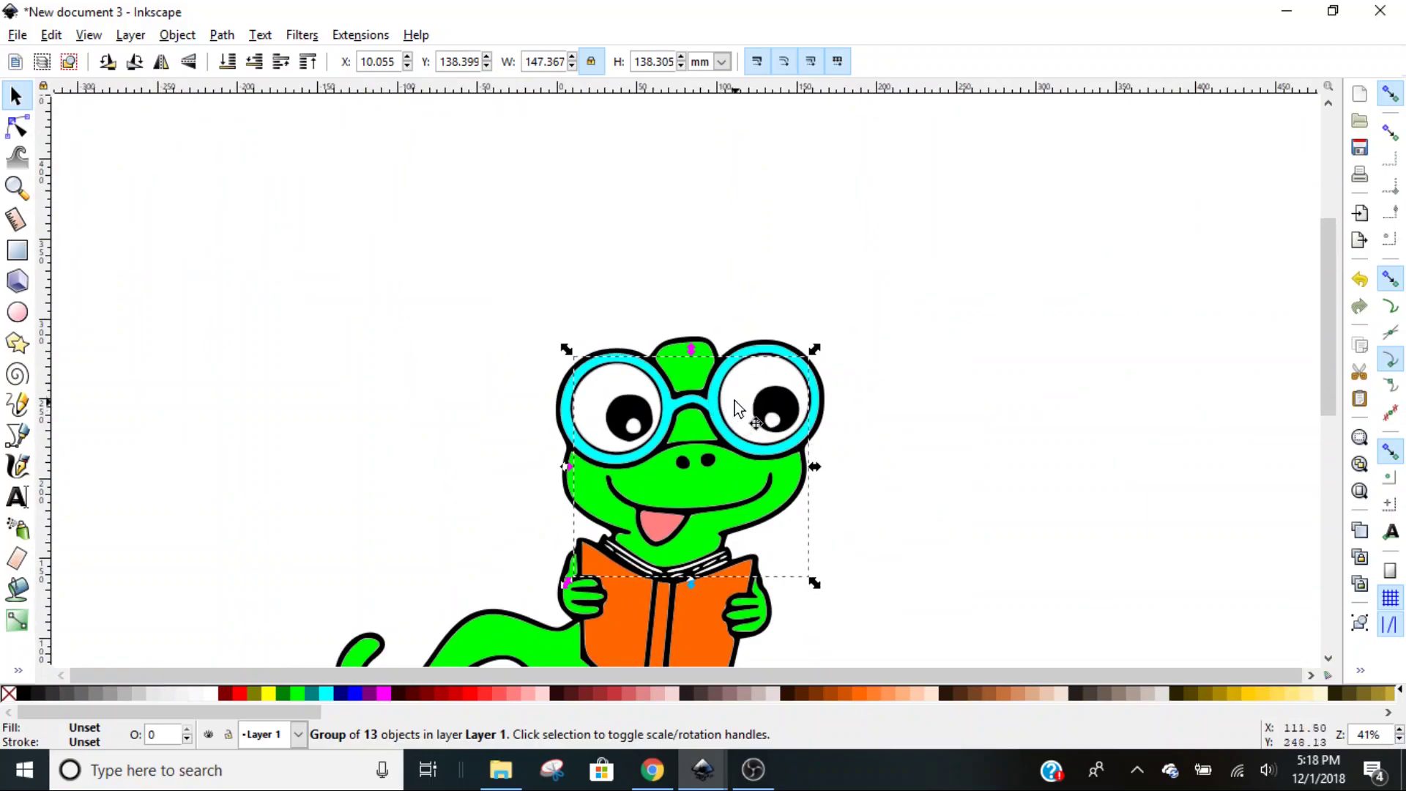
pyautogui.moveTo(740, 408); pyautogui.dragTo(1036, 284)
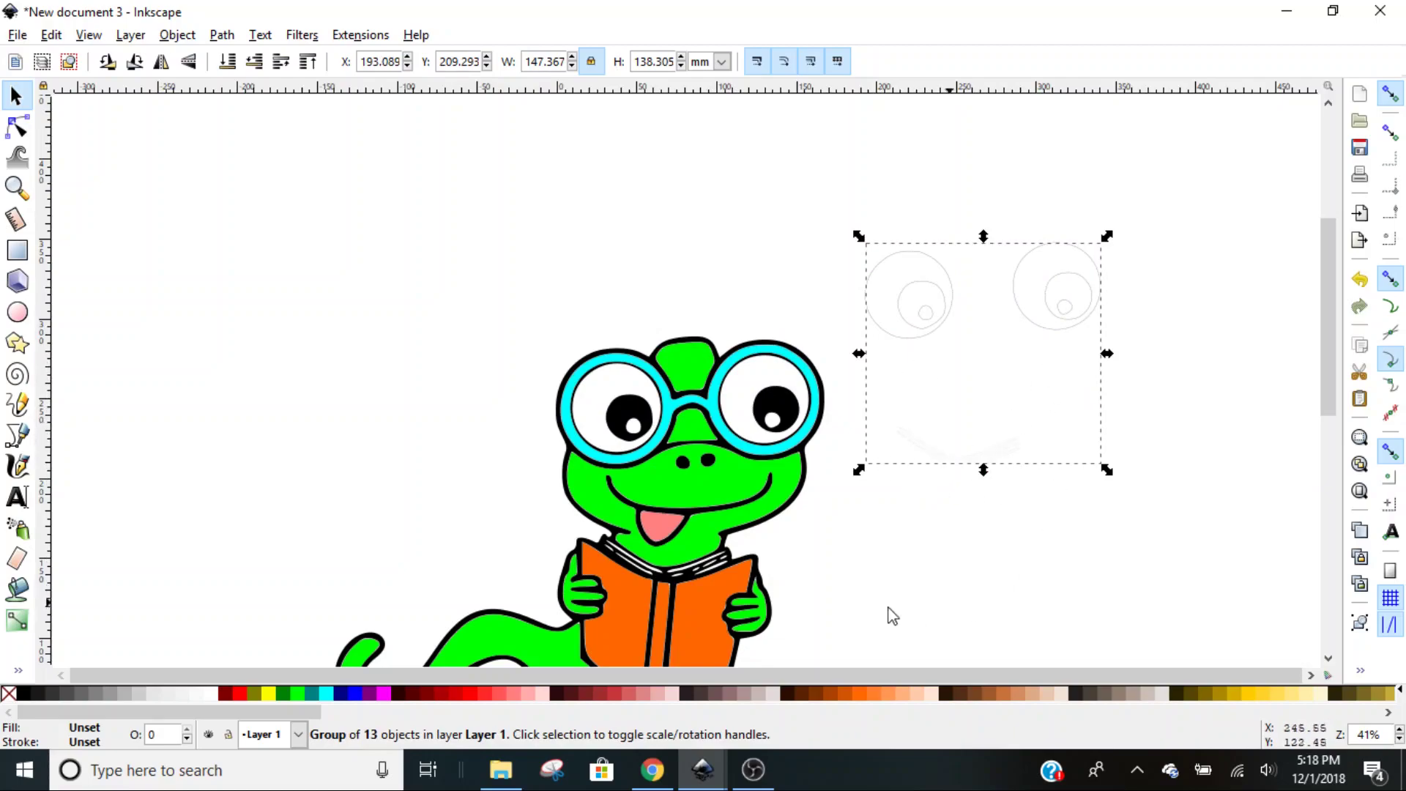
# Drag the green, orange, cyan and pink fills right and the black outline up-left
pyautogui.scroll(-3, 1058, 590)
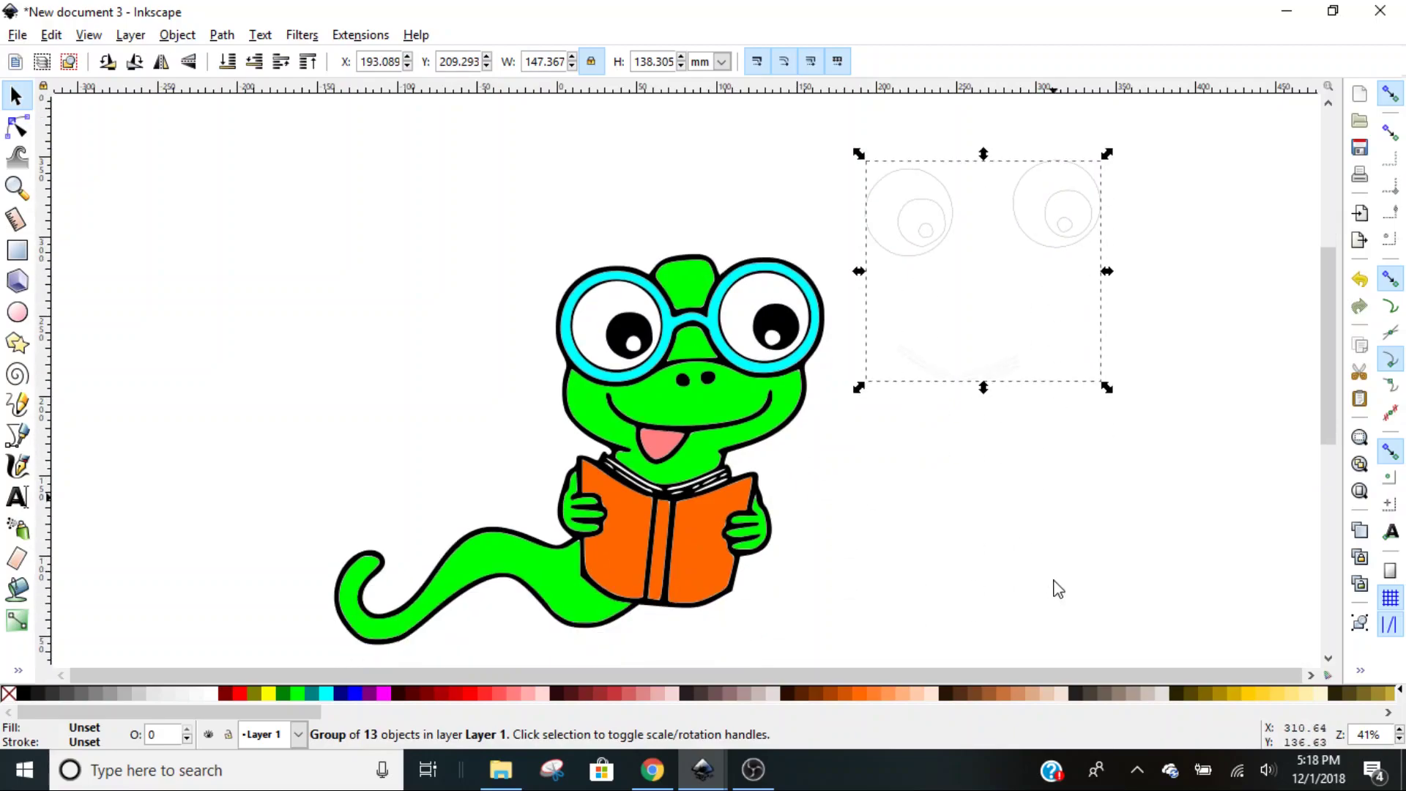
pyautogui.moveTo(669, 412); pyautogui.dragTo(1141, 306)
pyautogui.moveTo(700, 553); pyautogui.dragTo(1099, 364)
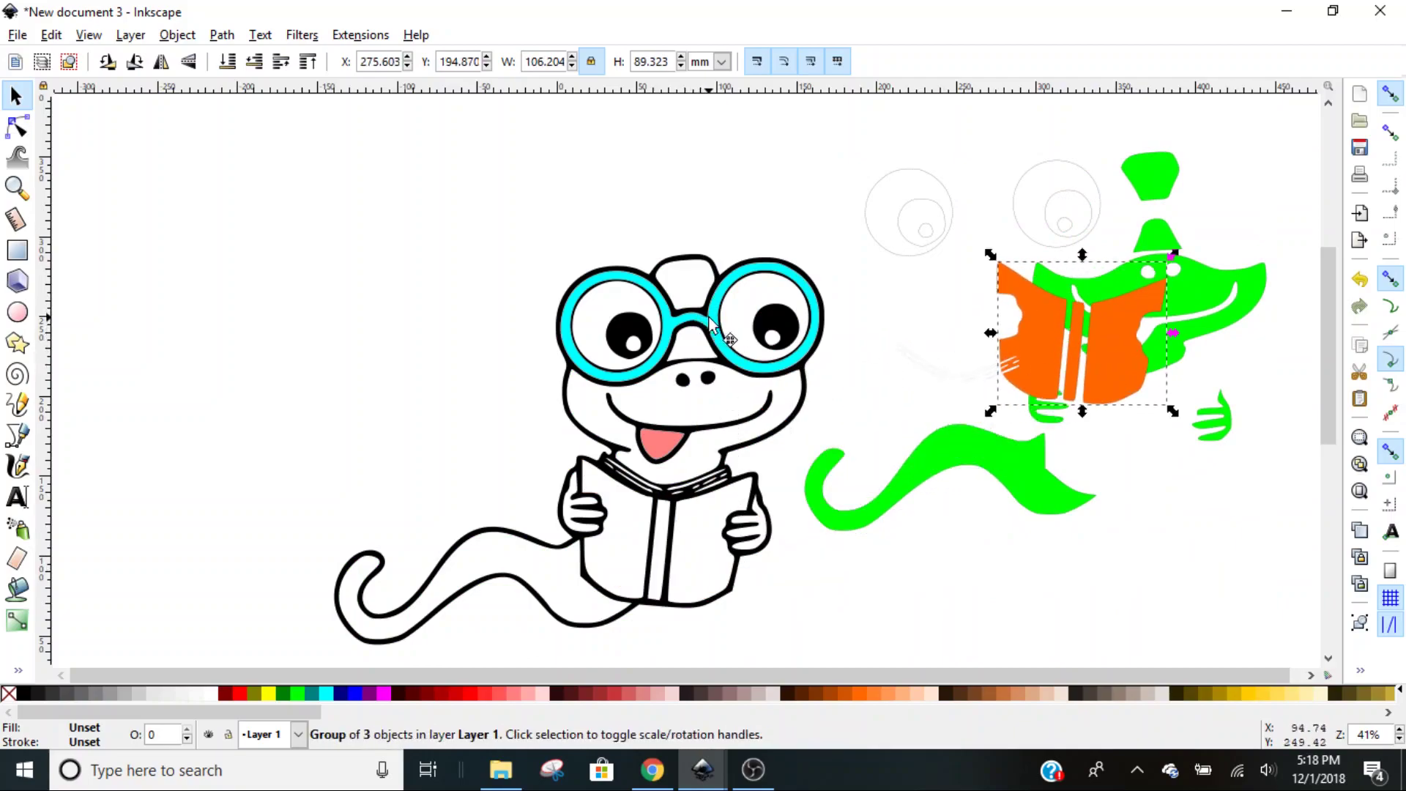
pyautogui.moveTo(716, 328)
pyautogui.mouseDown()
pyautogui.moveTo(1078, 210)
pyautogui.moveTo(1119, 214)
pyautogui.mouseUp()
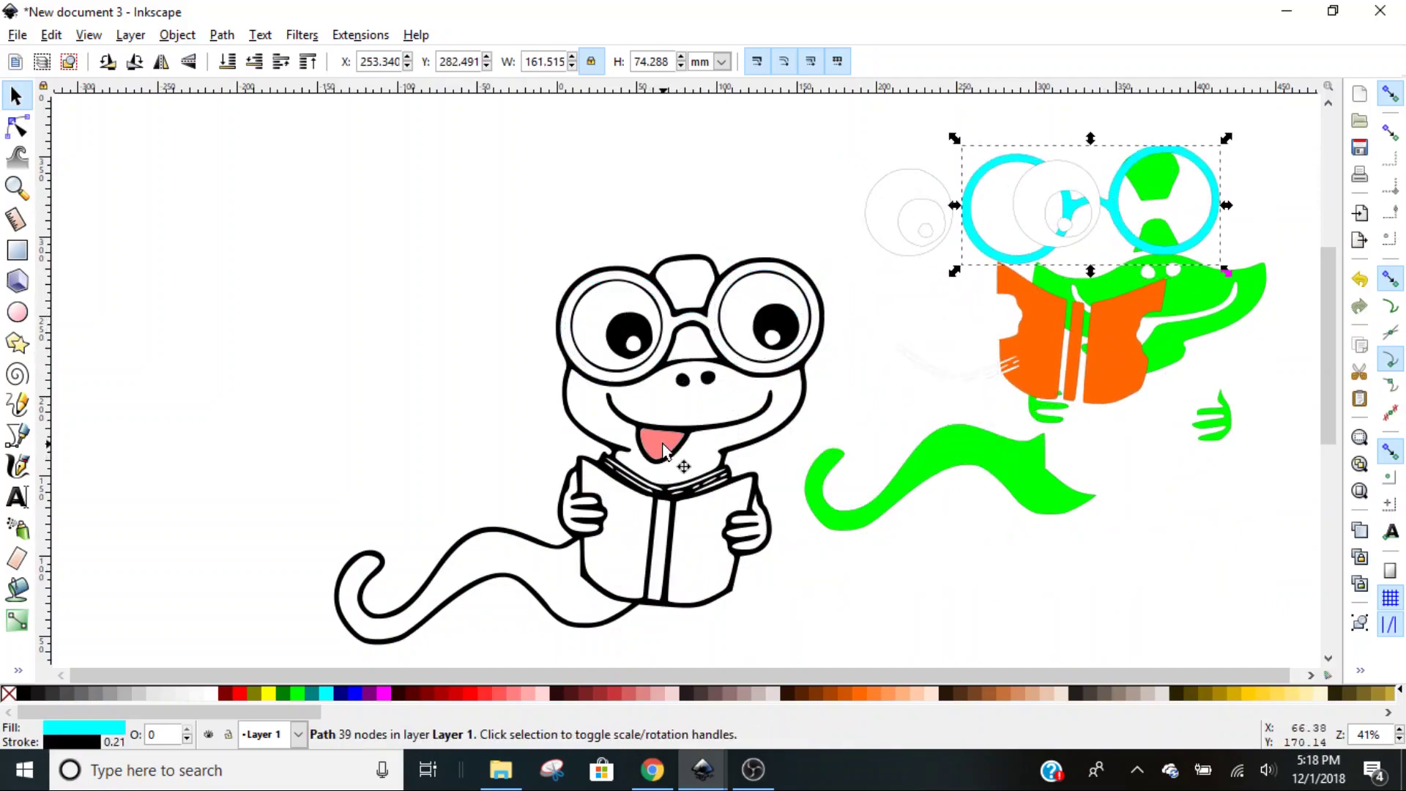
pyautogui.moveTo(662, 440); pyautogui.dragTo(1048, 360)
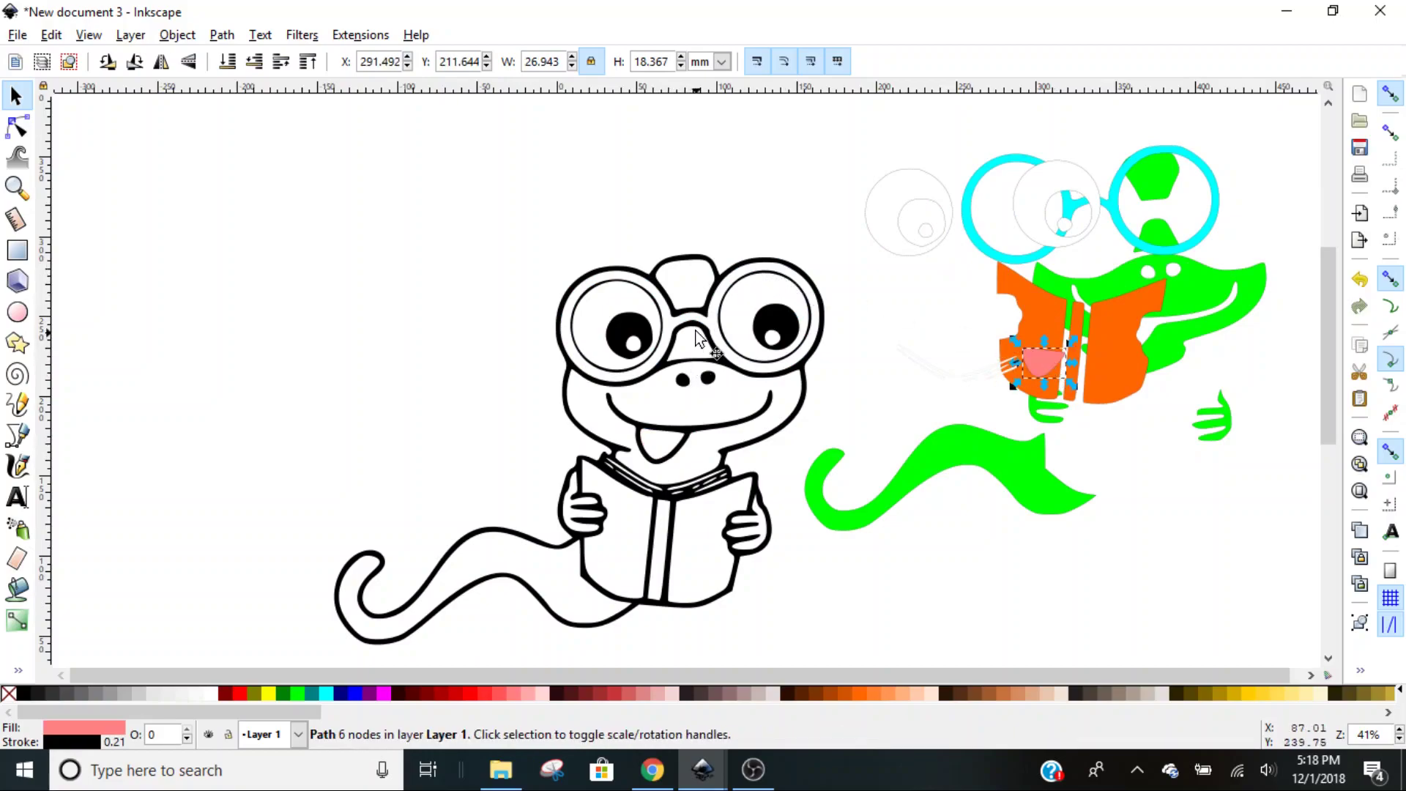
pyautogui.moveTo(657, 460); pyautogui.dragTo(454, 382)
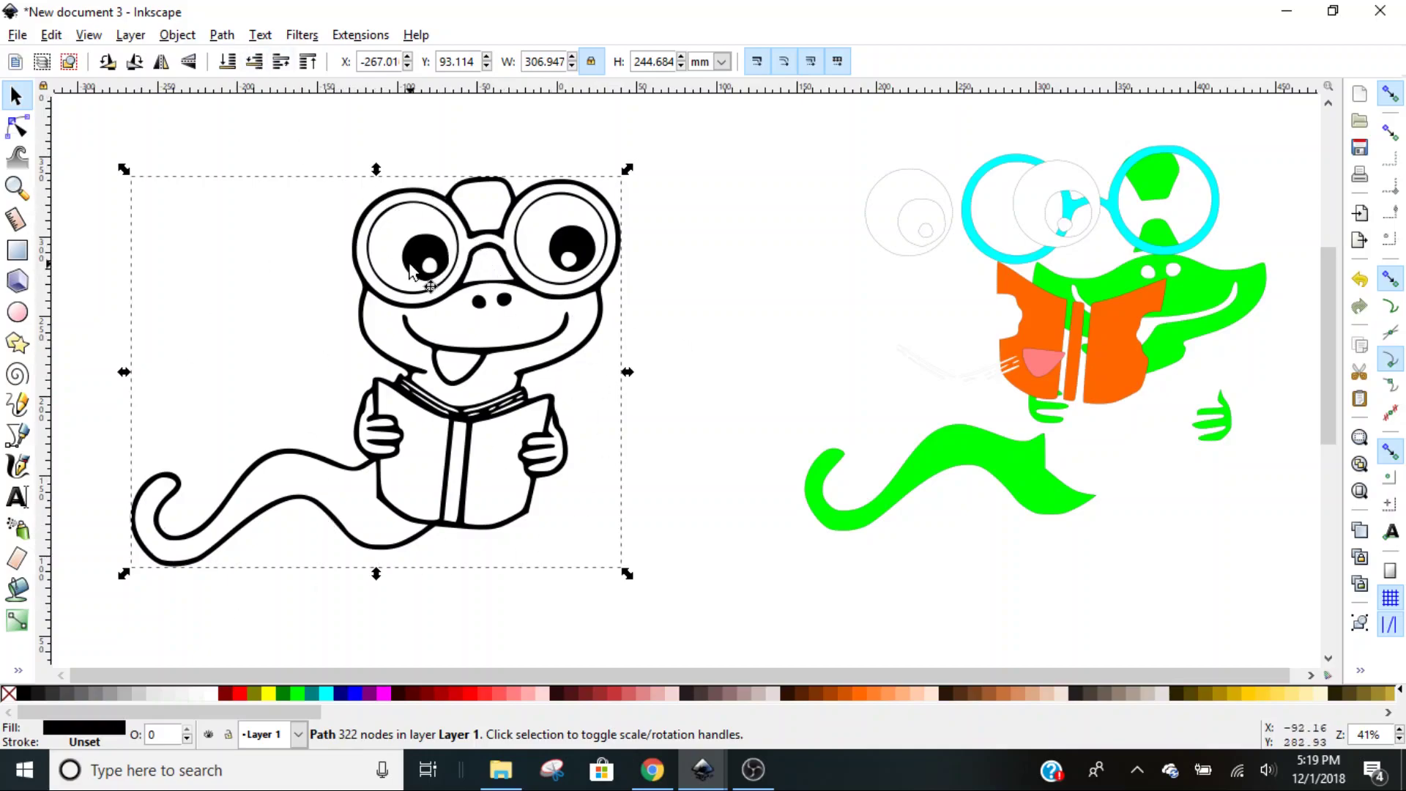
# Break apart the black outline, then union its pieces into one 64-node silhouette
pyautogui.click(219, 37)
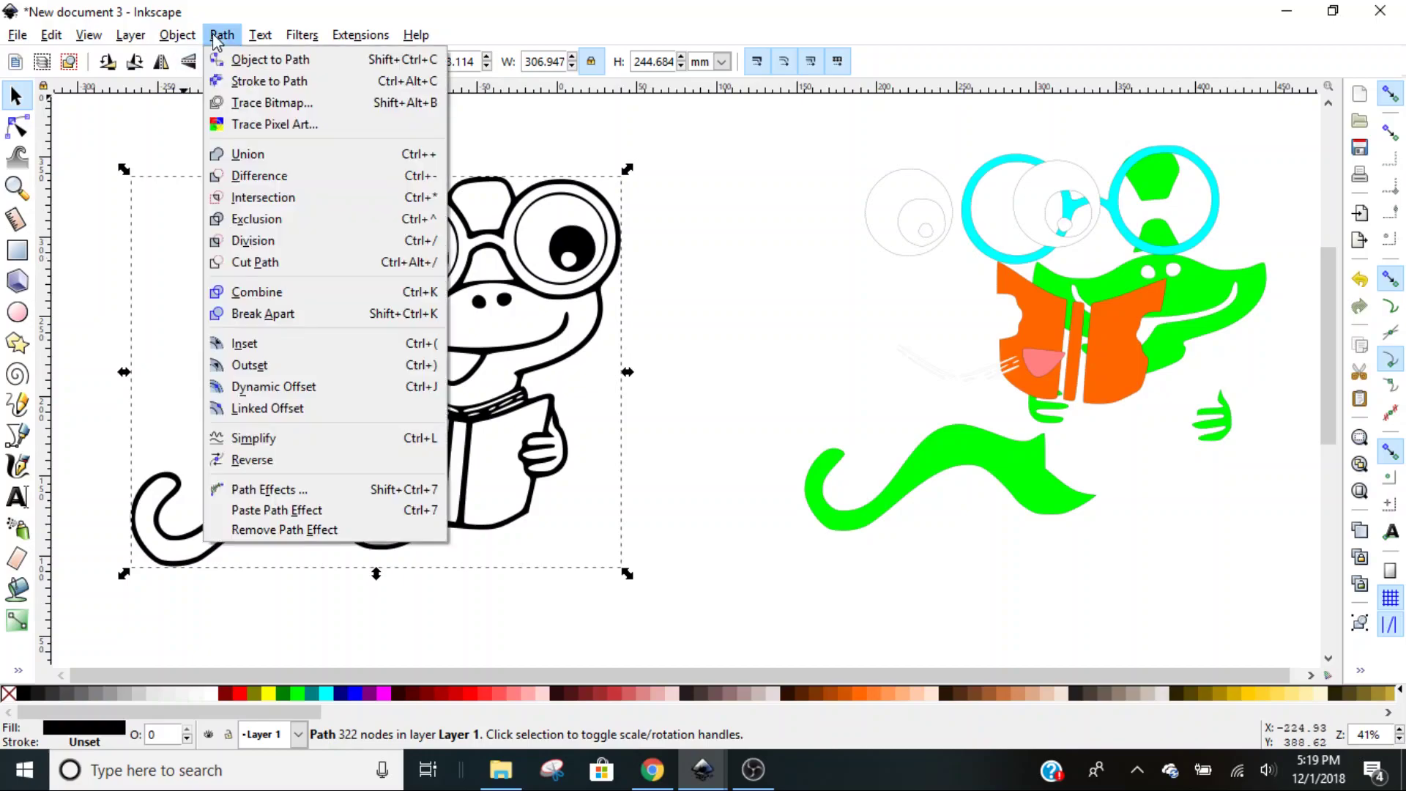
pyautogui.click(267, 316)
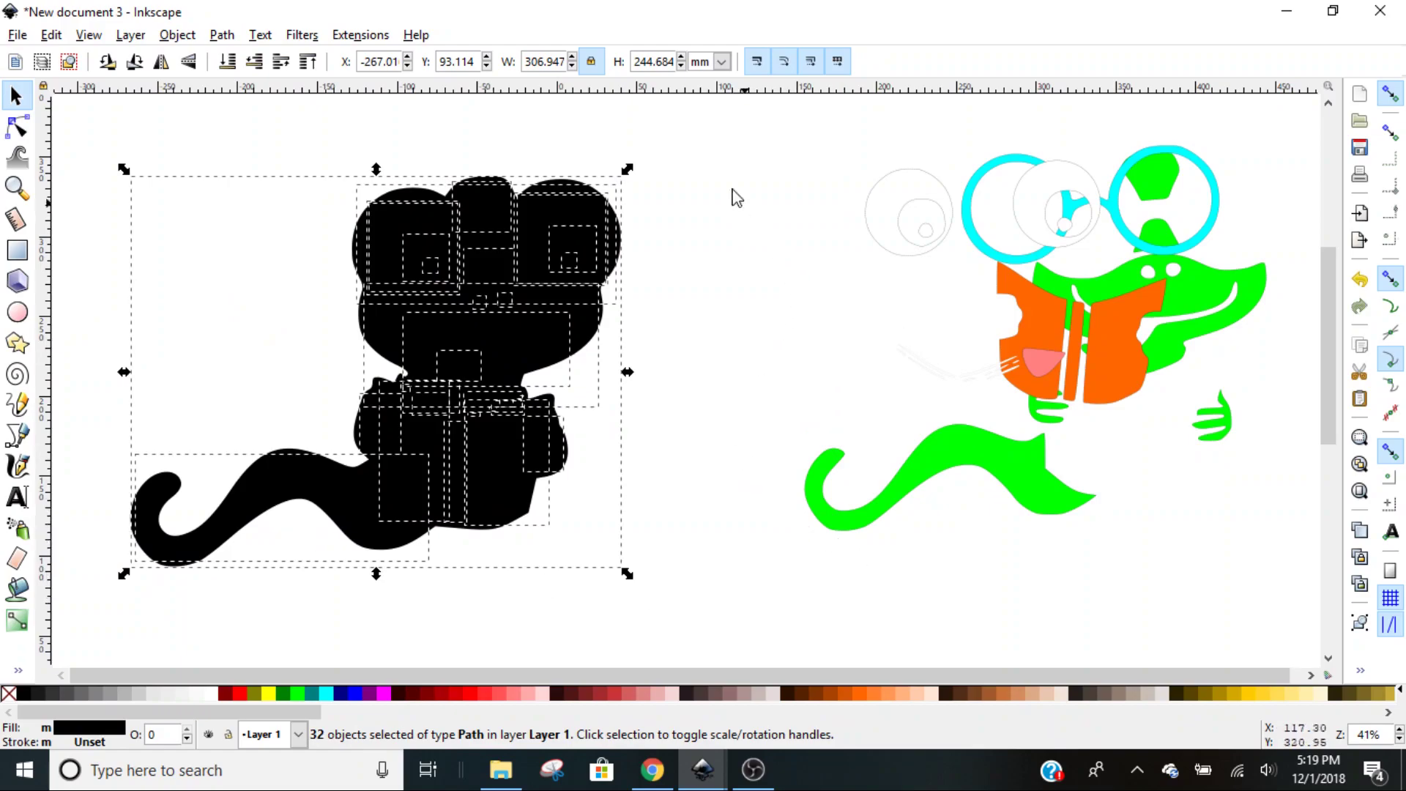
pyautogui.click(222, 35)
pyautogui.click(241, 151)
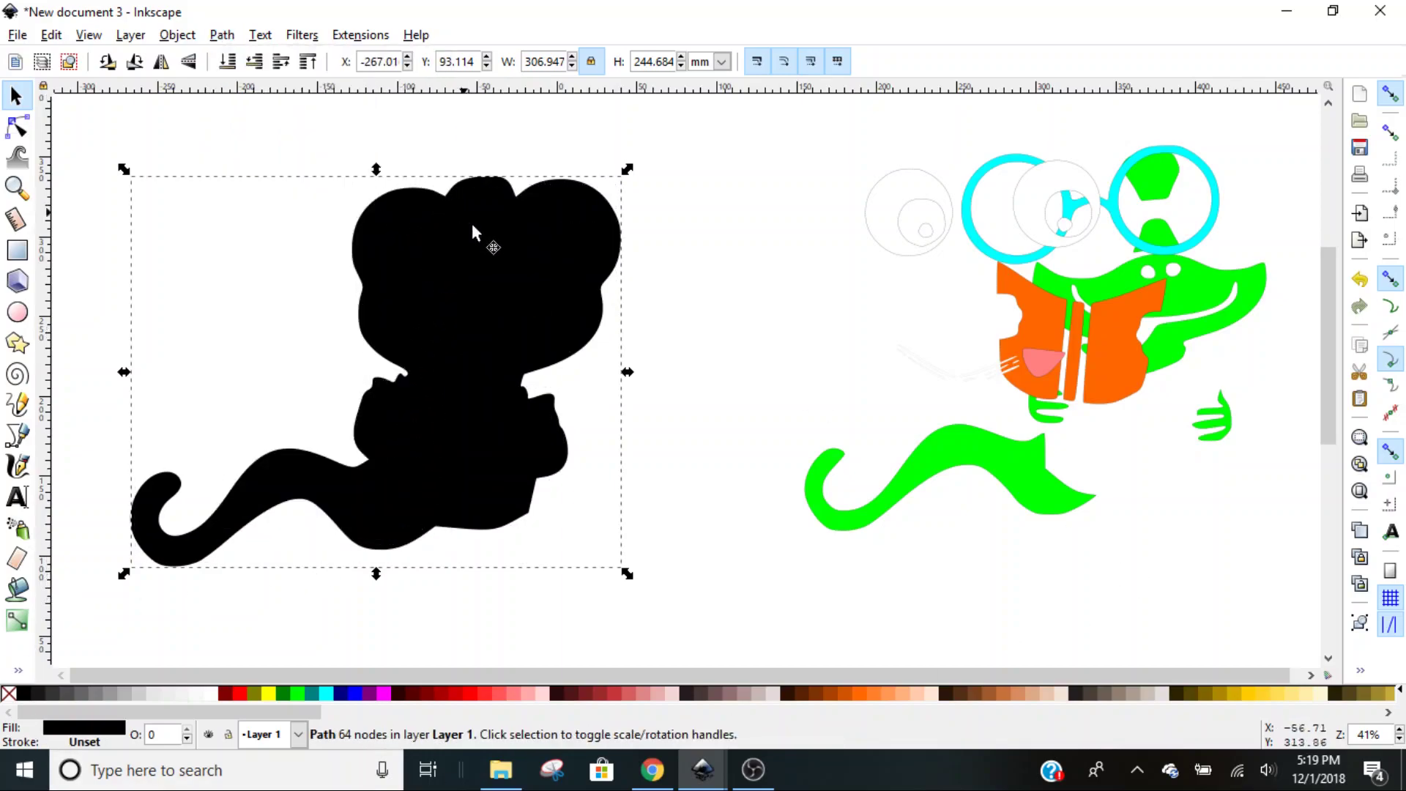
pyautogui.click(762, 365)
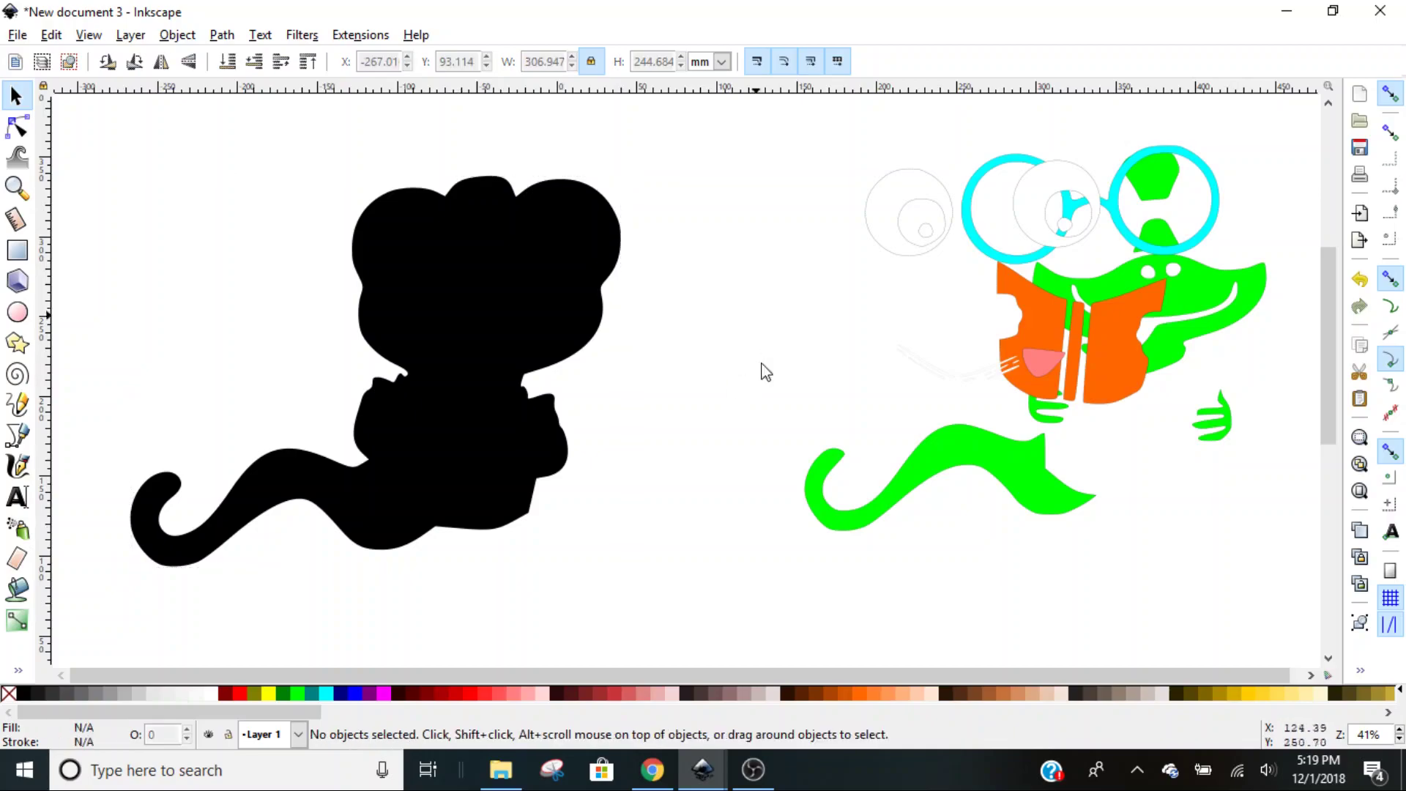
# Place the green body, cyan glasses, pink tongue, orange book and eyes onto the silhouette
pyautogui.moveTo(1012, 469); pyautogui.dragTo(341, 495)
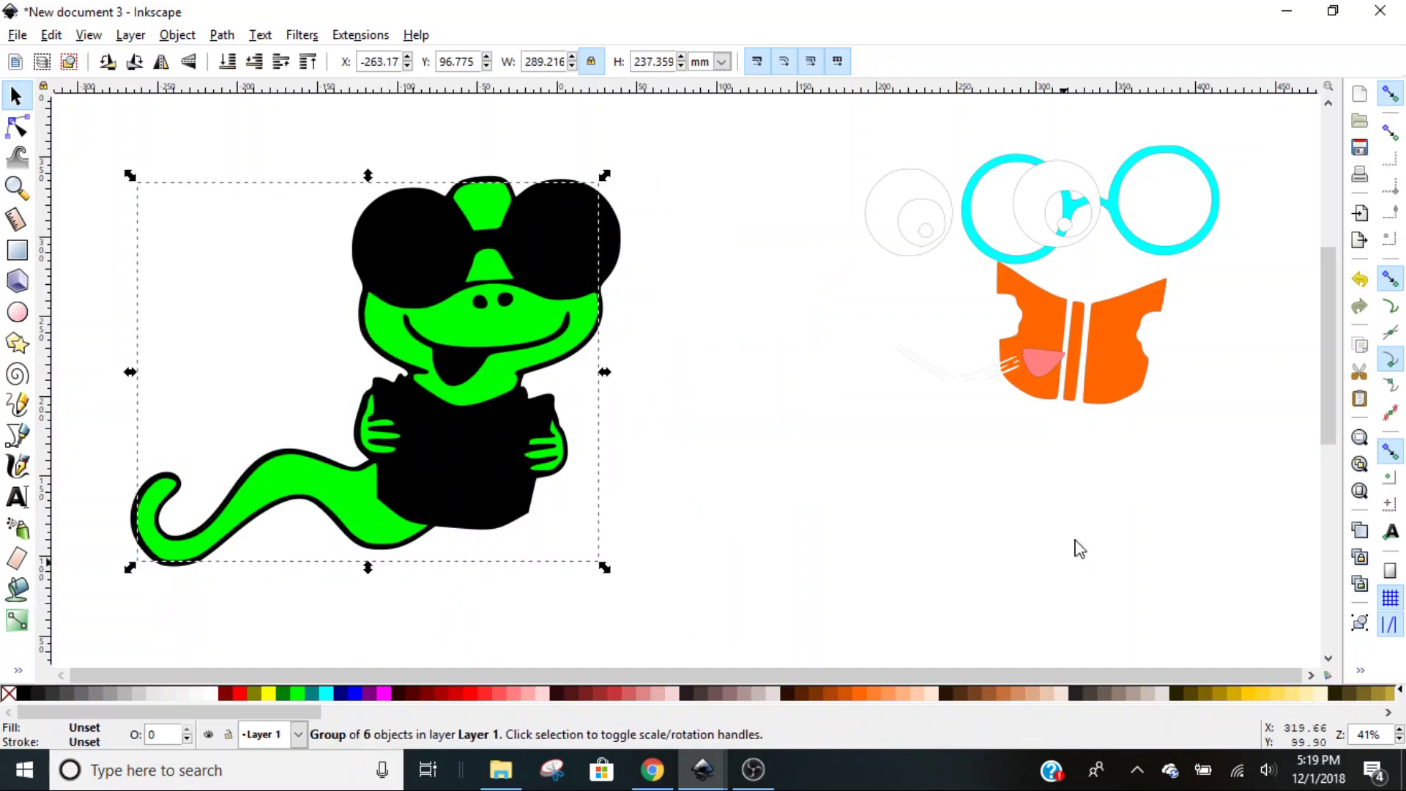
pyautogui.moveTo(1121, 208); pyautogui.dragTo(508, 244)
pyautogui.moveTo(1044, 356); pyautogui.dragTo(464, 363)
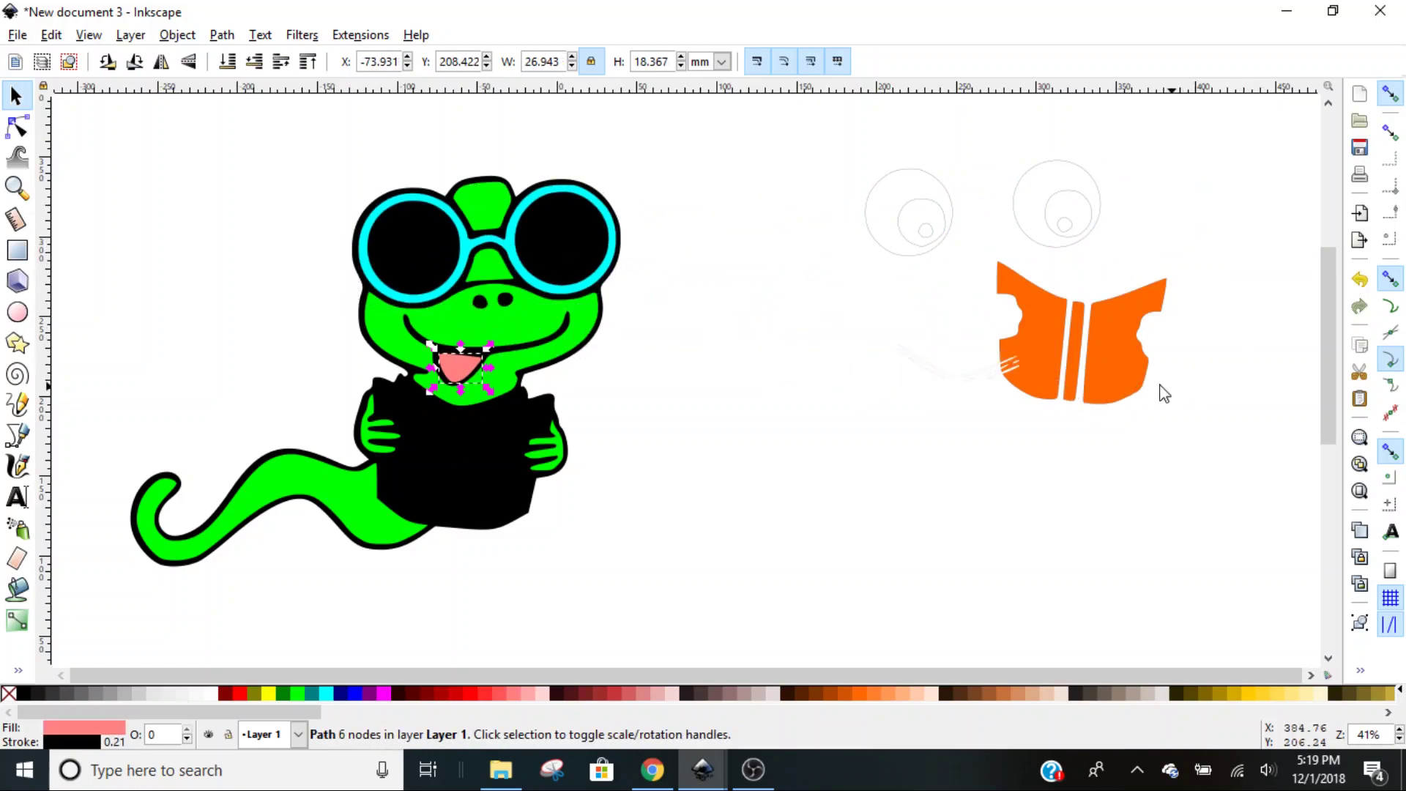
pyautogui.moveTo(1114, 381); pyautogui.dragTo(507, 485)
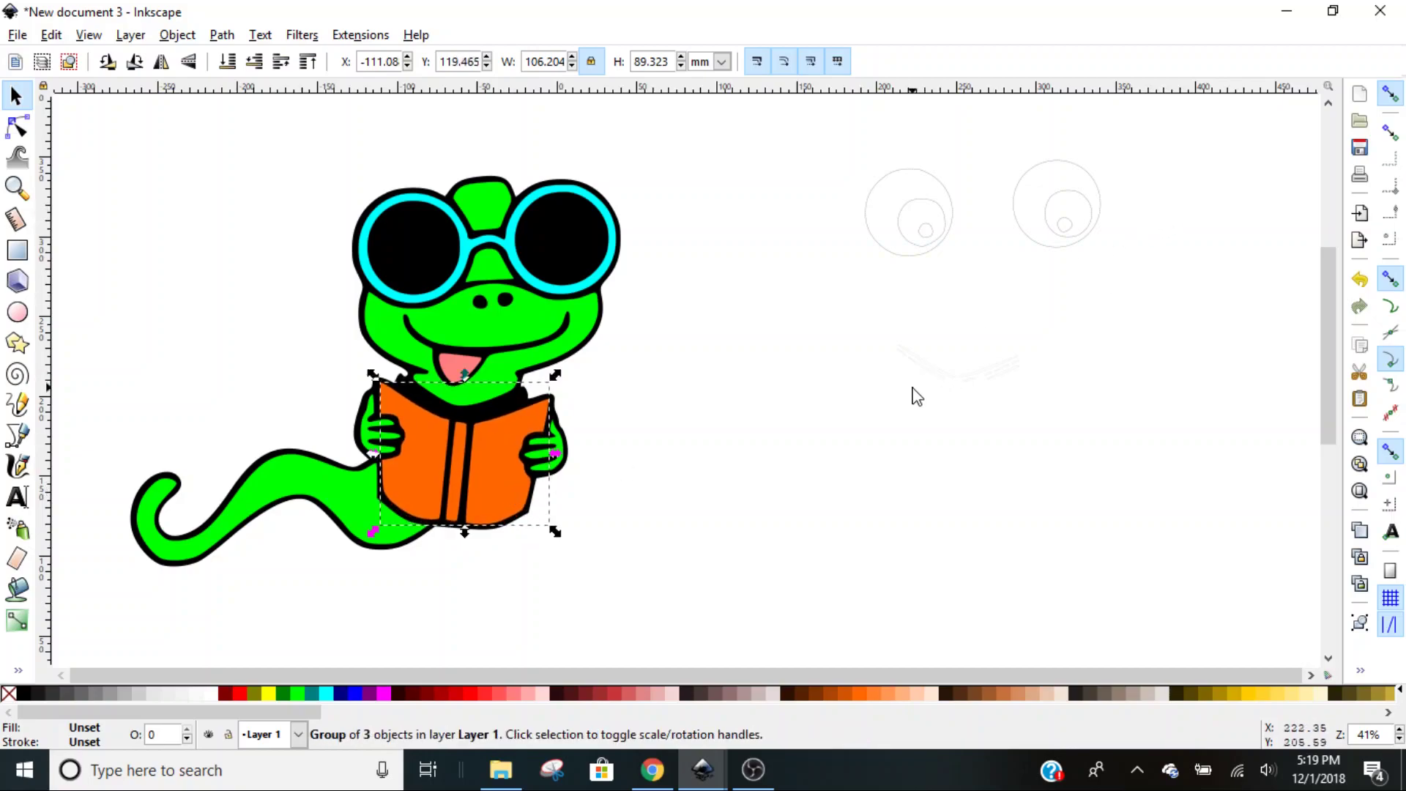
pyautogui.moveTo(1036, 198); pyautogui.dragTo(527, 239)
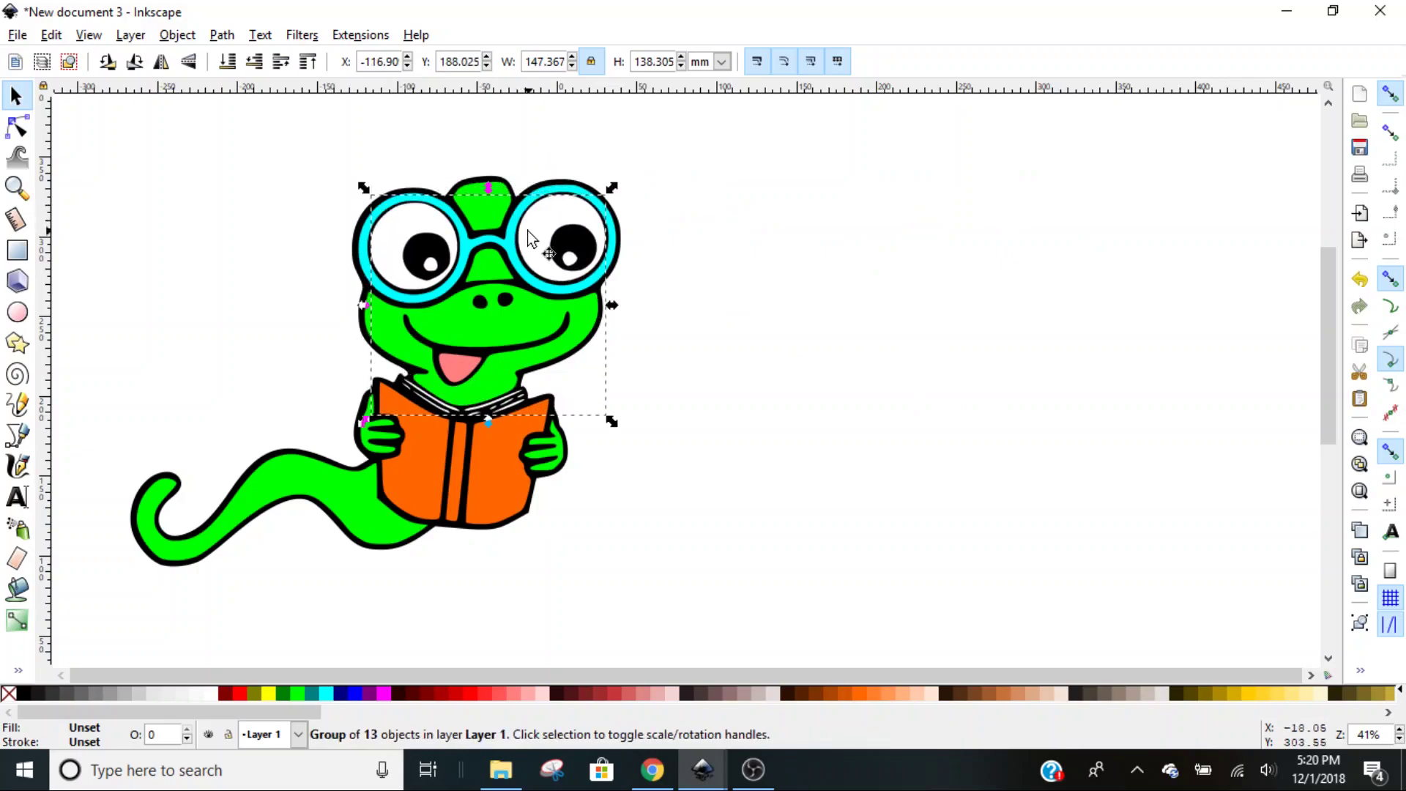
pyautogui.press('Down')
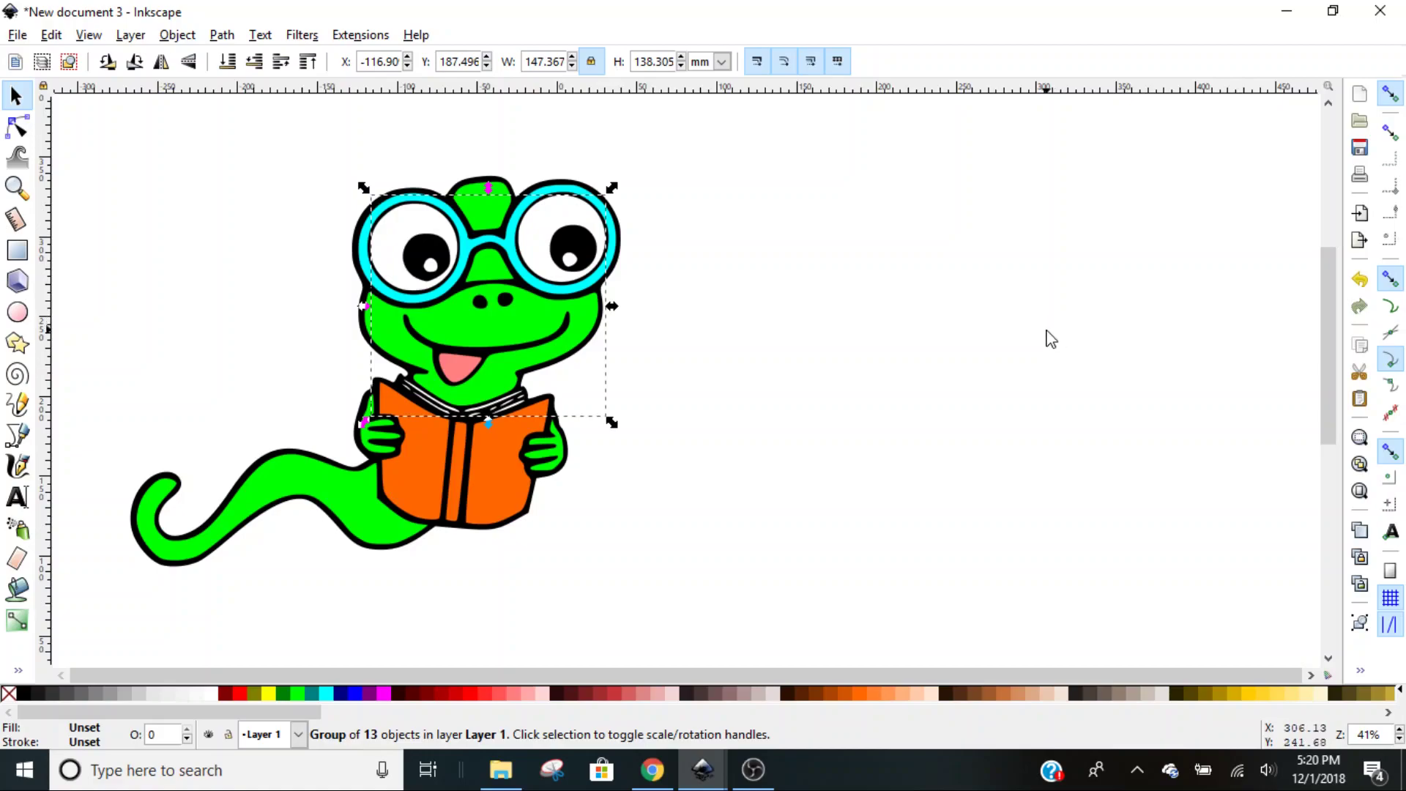
pyautogui.click(922, 423)
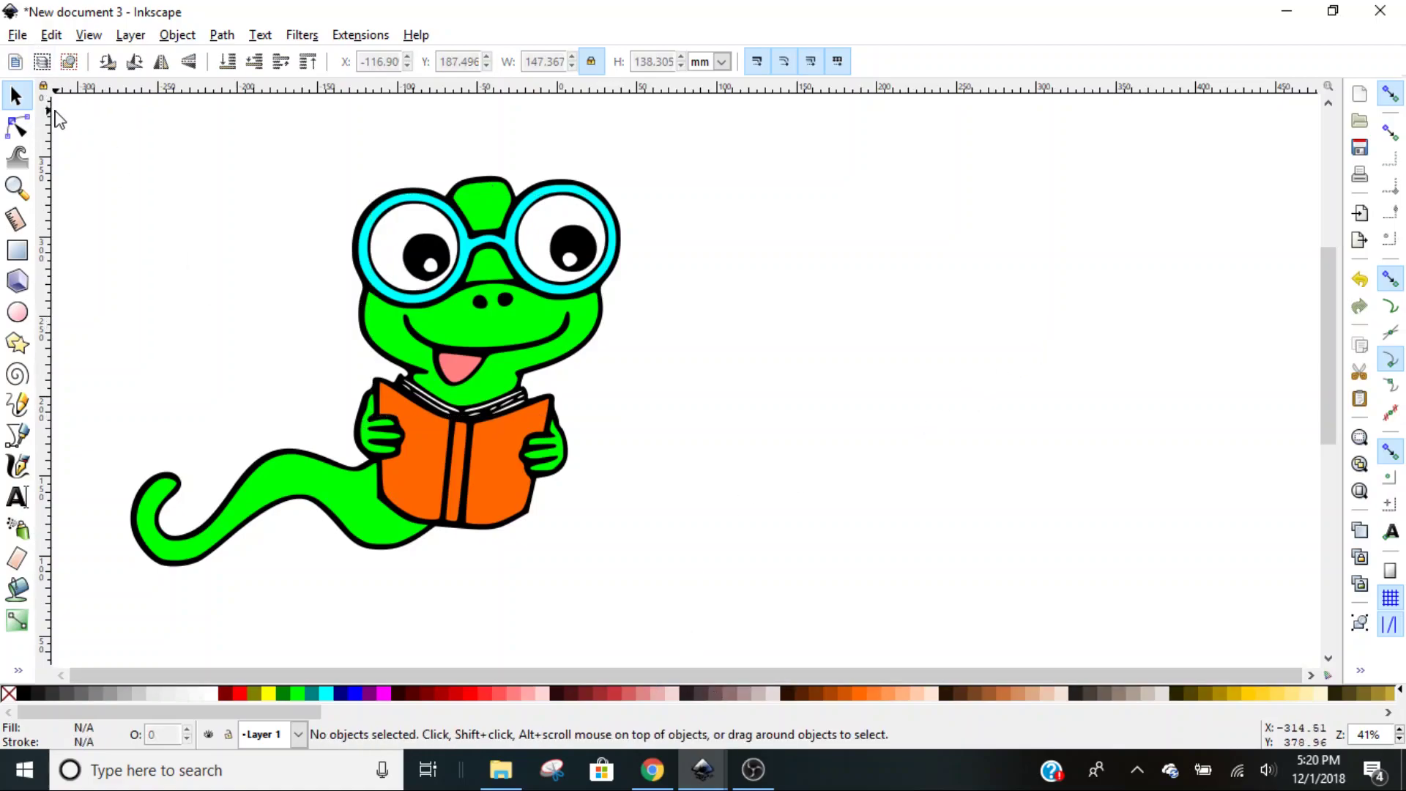
# Group all six bookworm pieces into one group
pyautogui.moveTo(68, 112); pyautogui.dragTo(759, 637)
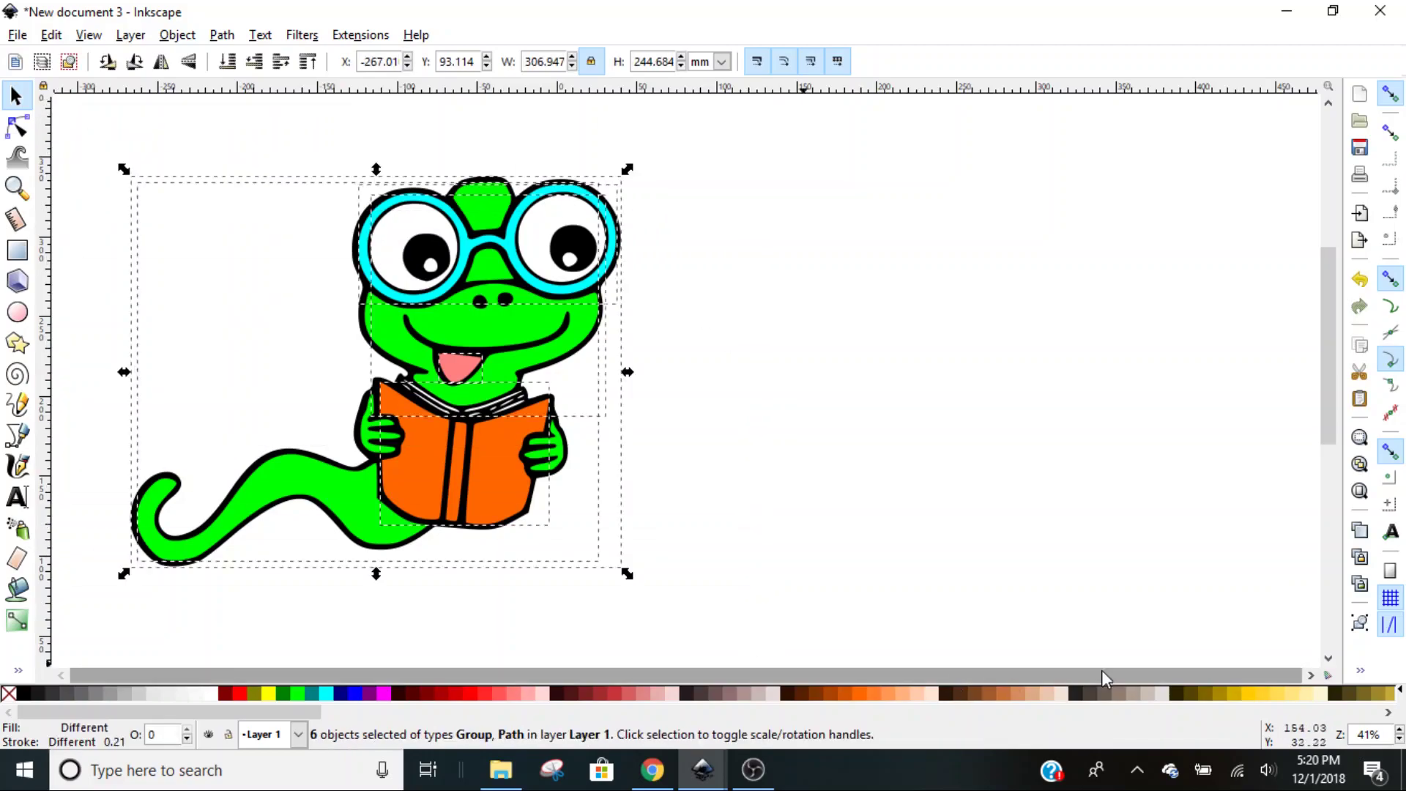
pyautogui.click(177, 38)
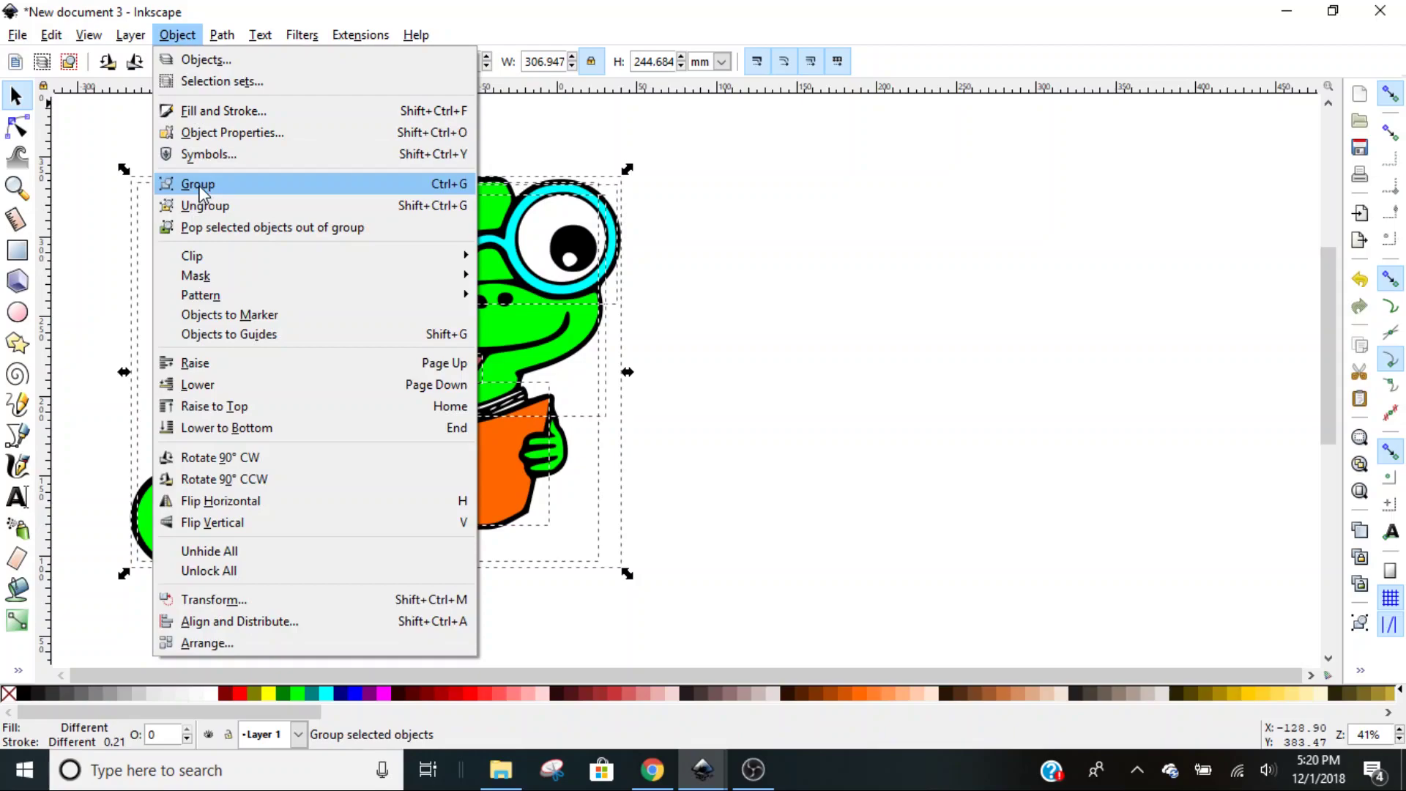
pyautogui.click(199, 188)
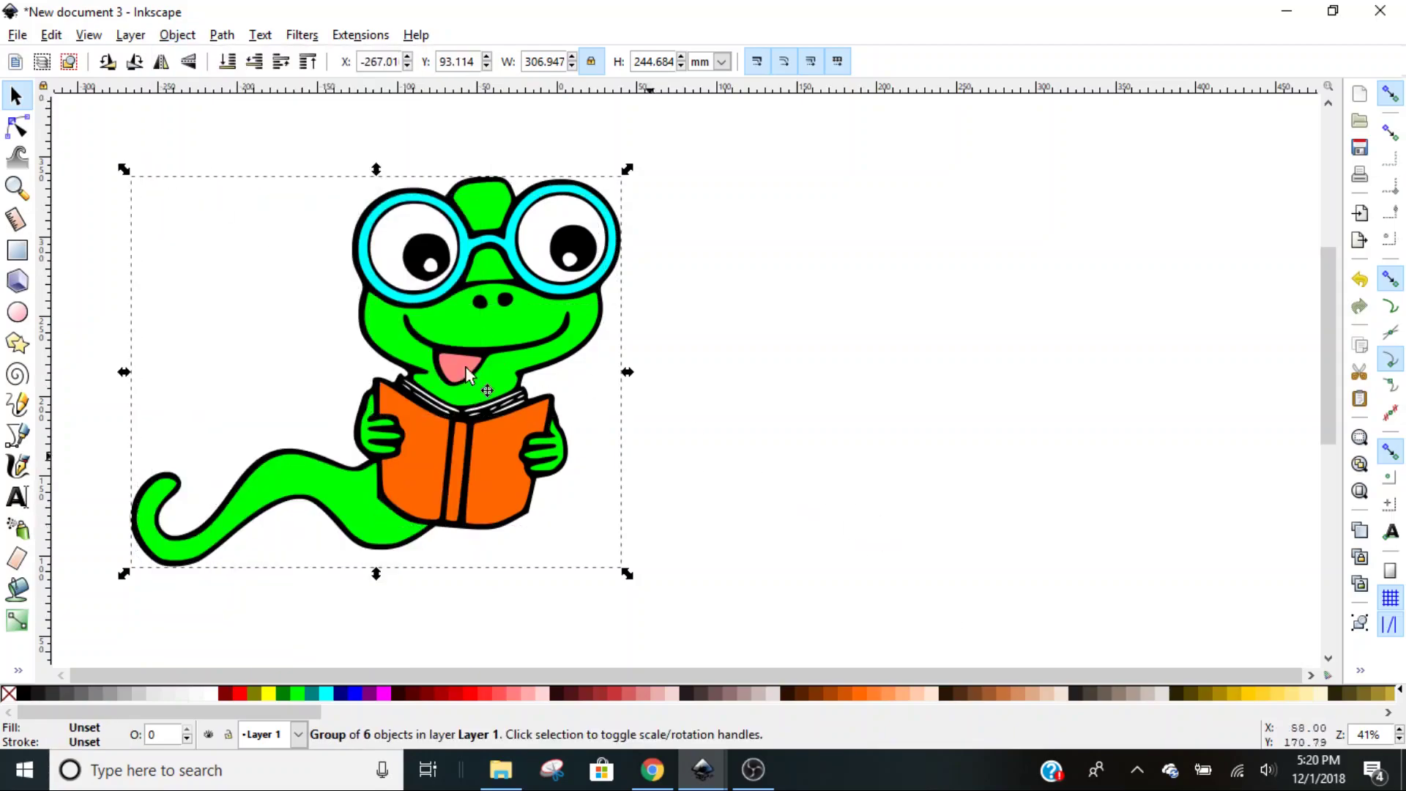
# Save the bookworm as the Plain SVG file worm.svg
pyautogui.click(17, 37)
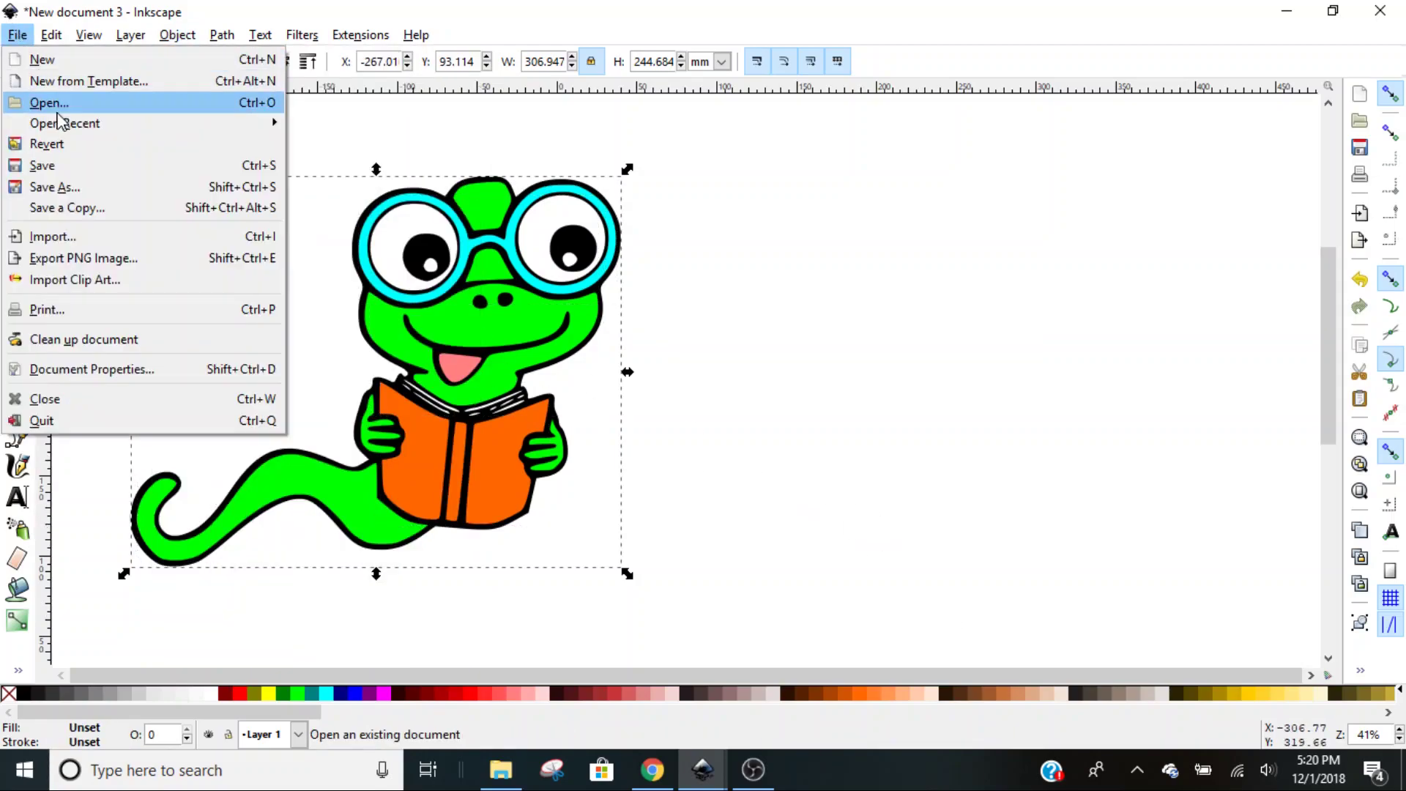
pyautogui.click(68, 188)
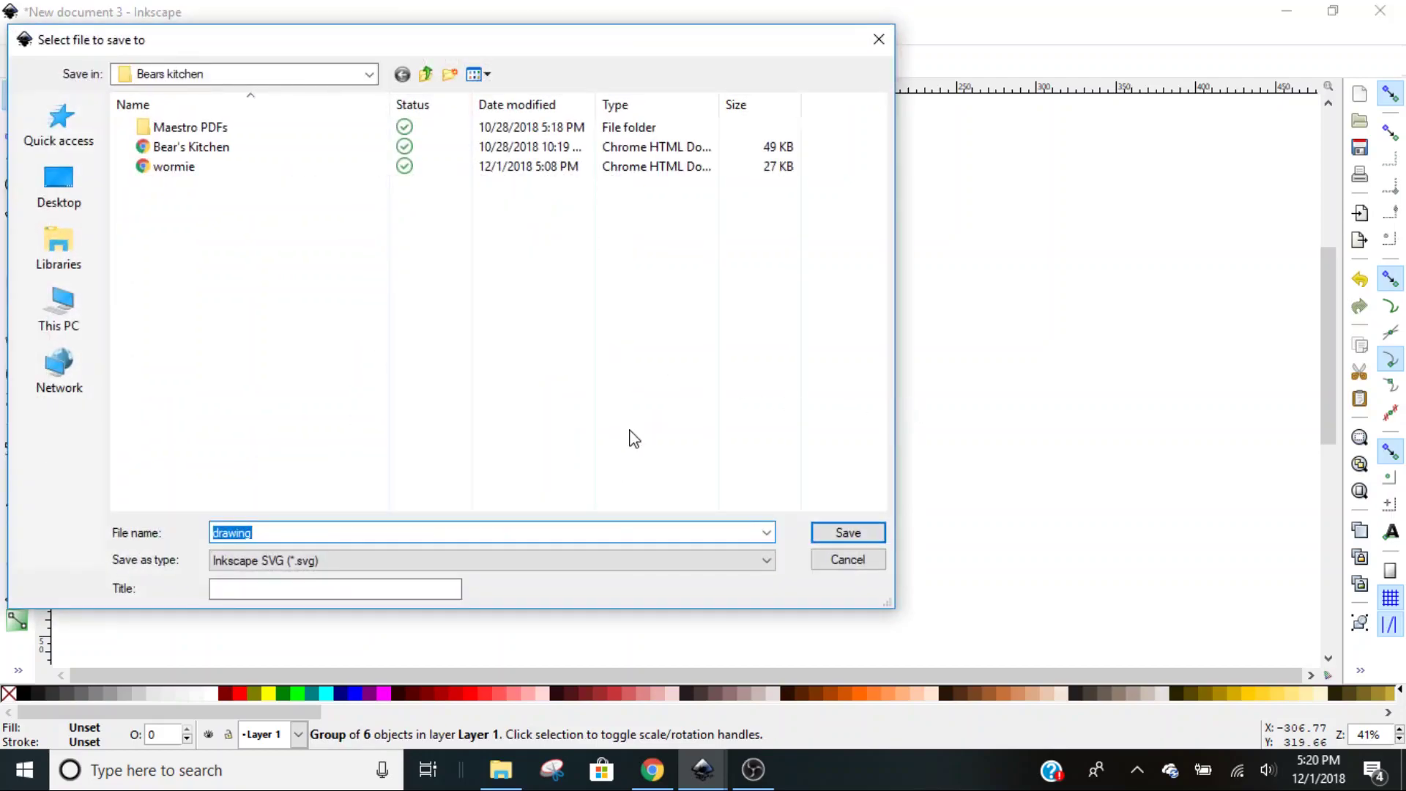
pyautogui.click(767, 559)
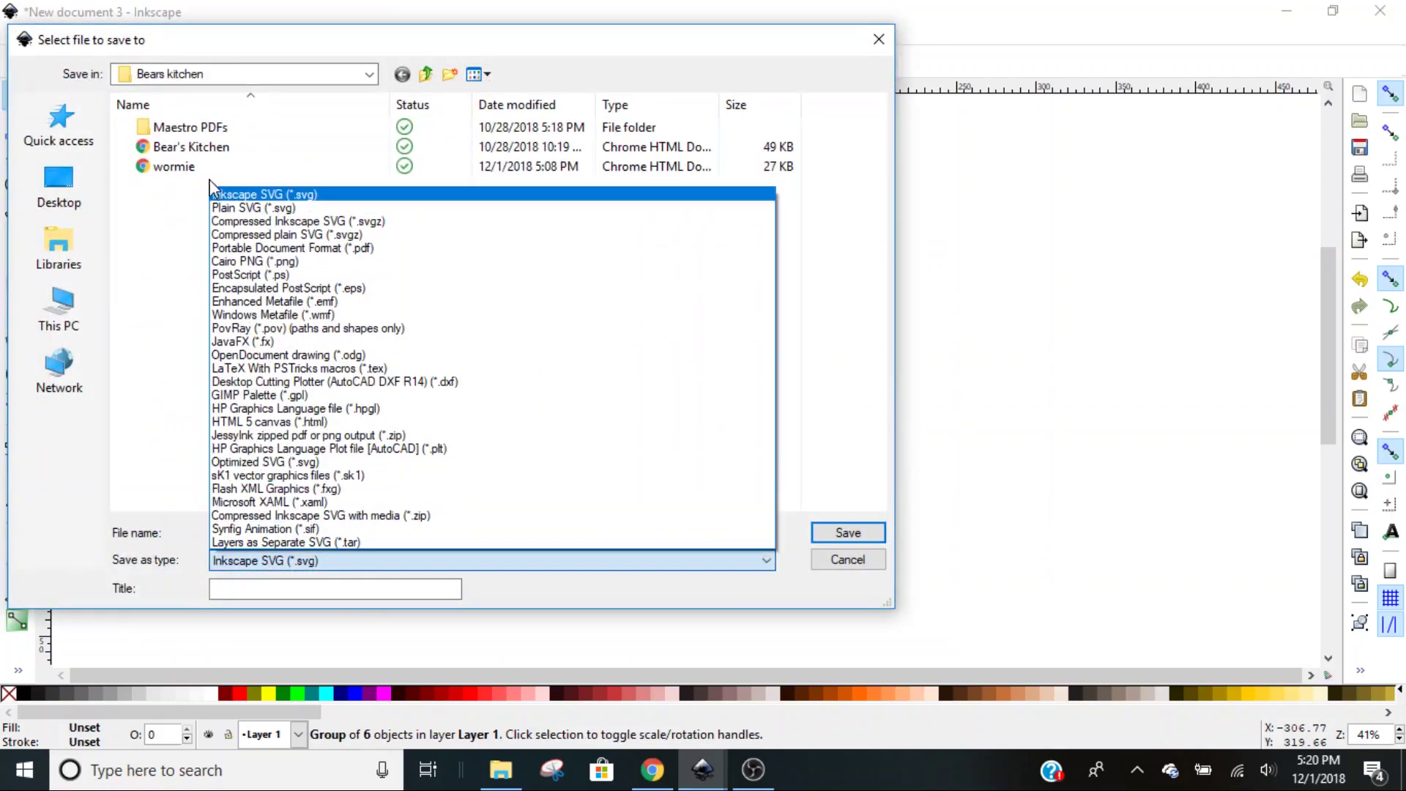
pyautogui.click(235, 208)
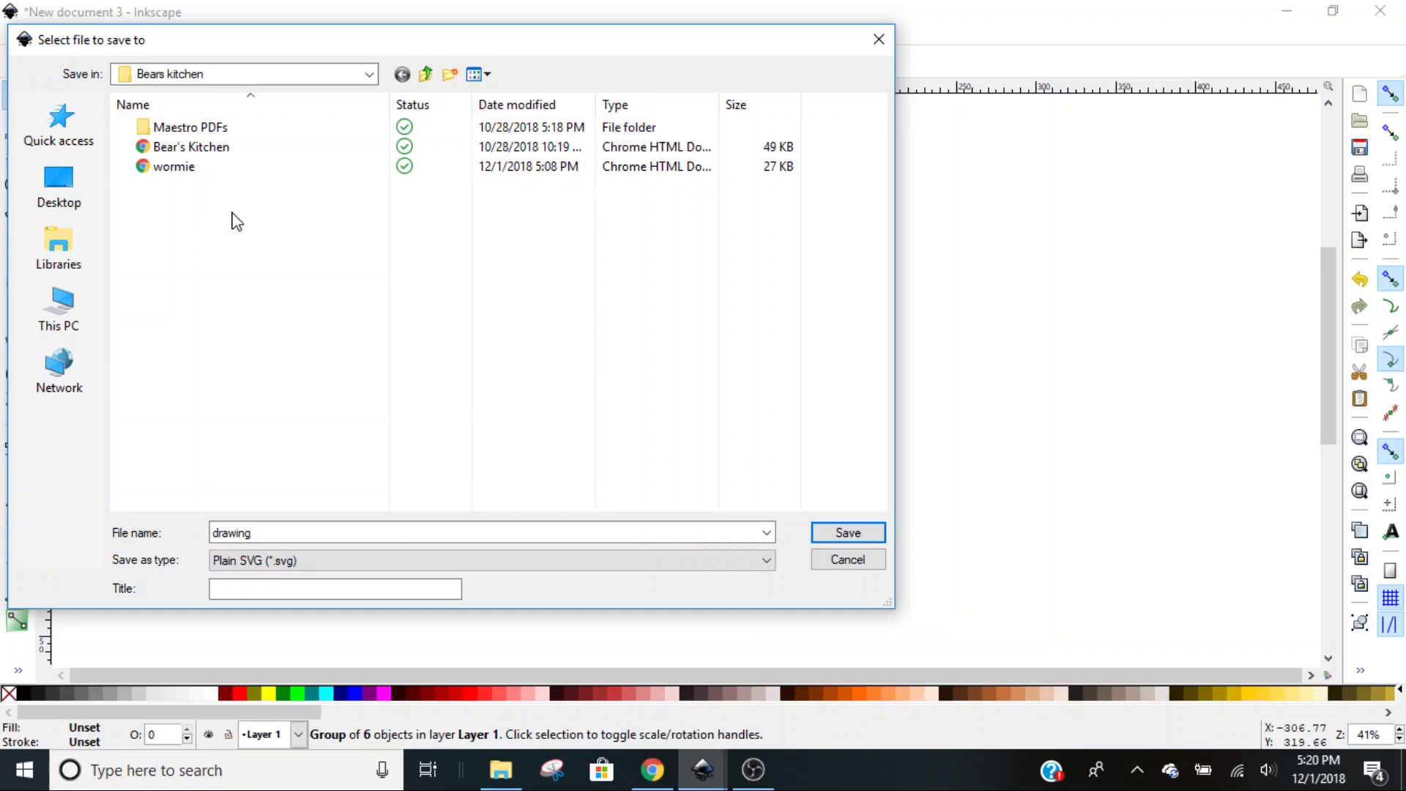
pyautogui.click(279, 532)
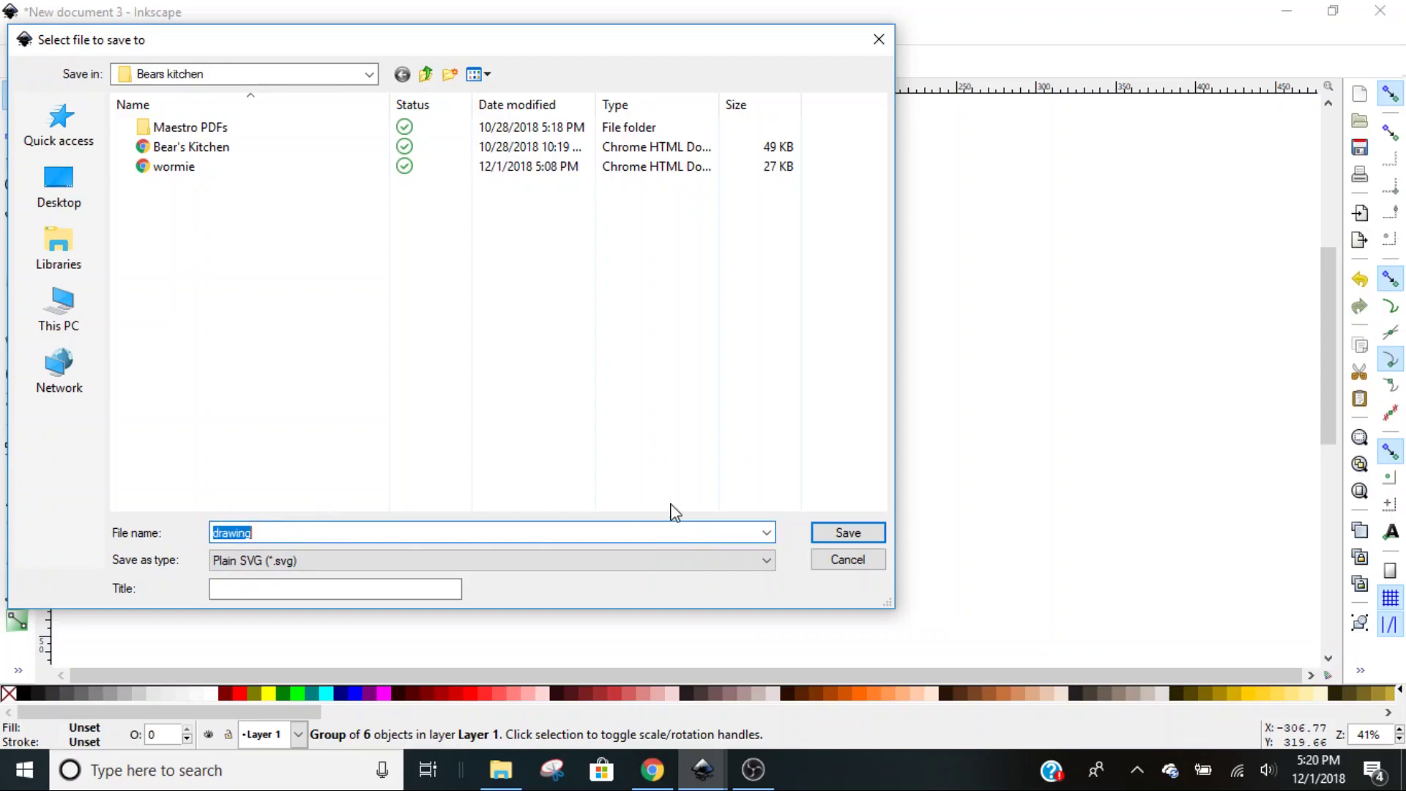
pyautogui.hotkey('shift', 'Tab')
pyautogui.press('w')
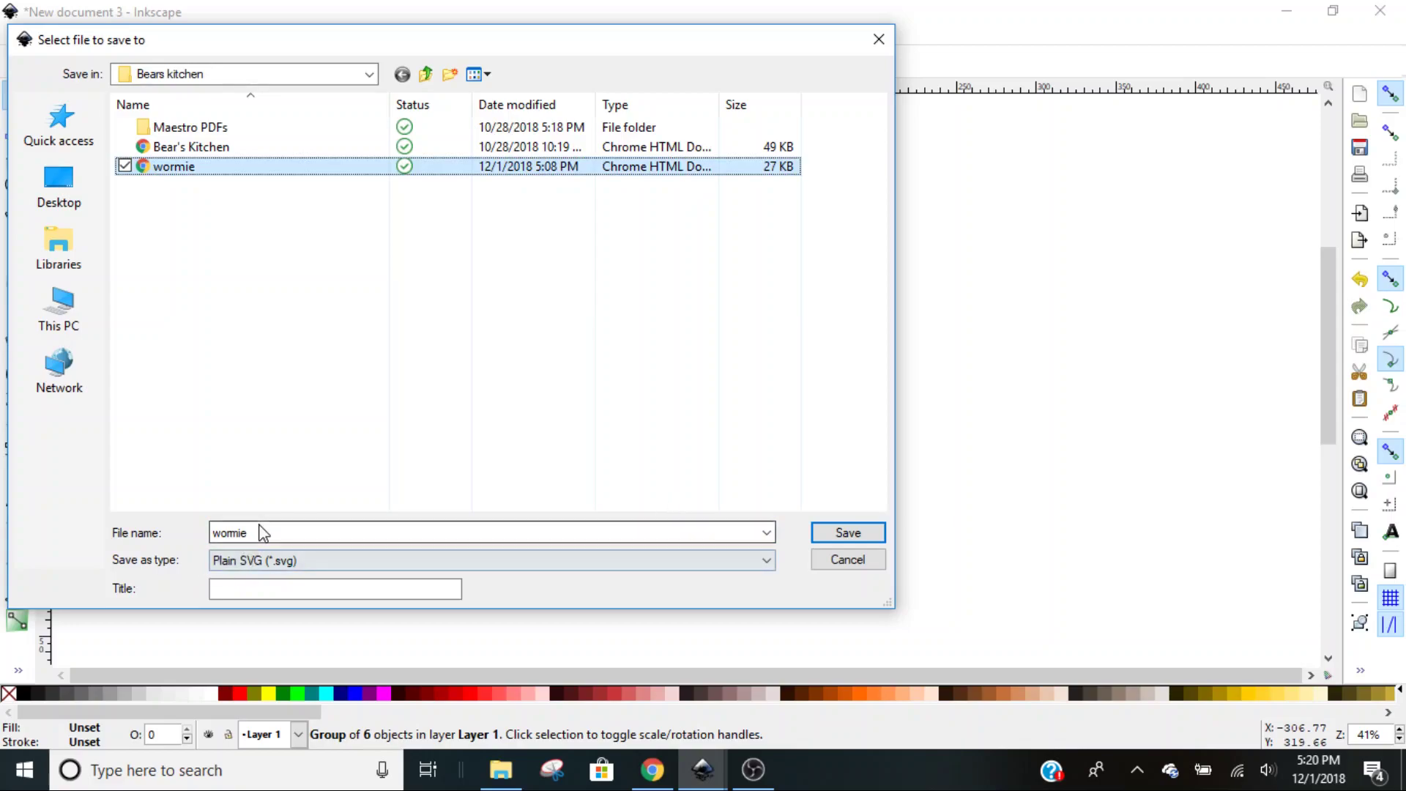
pyautogui.press('Tab')
pyautogui.write('wo')
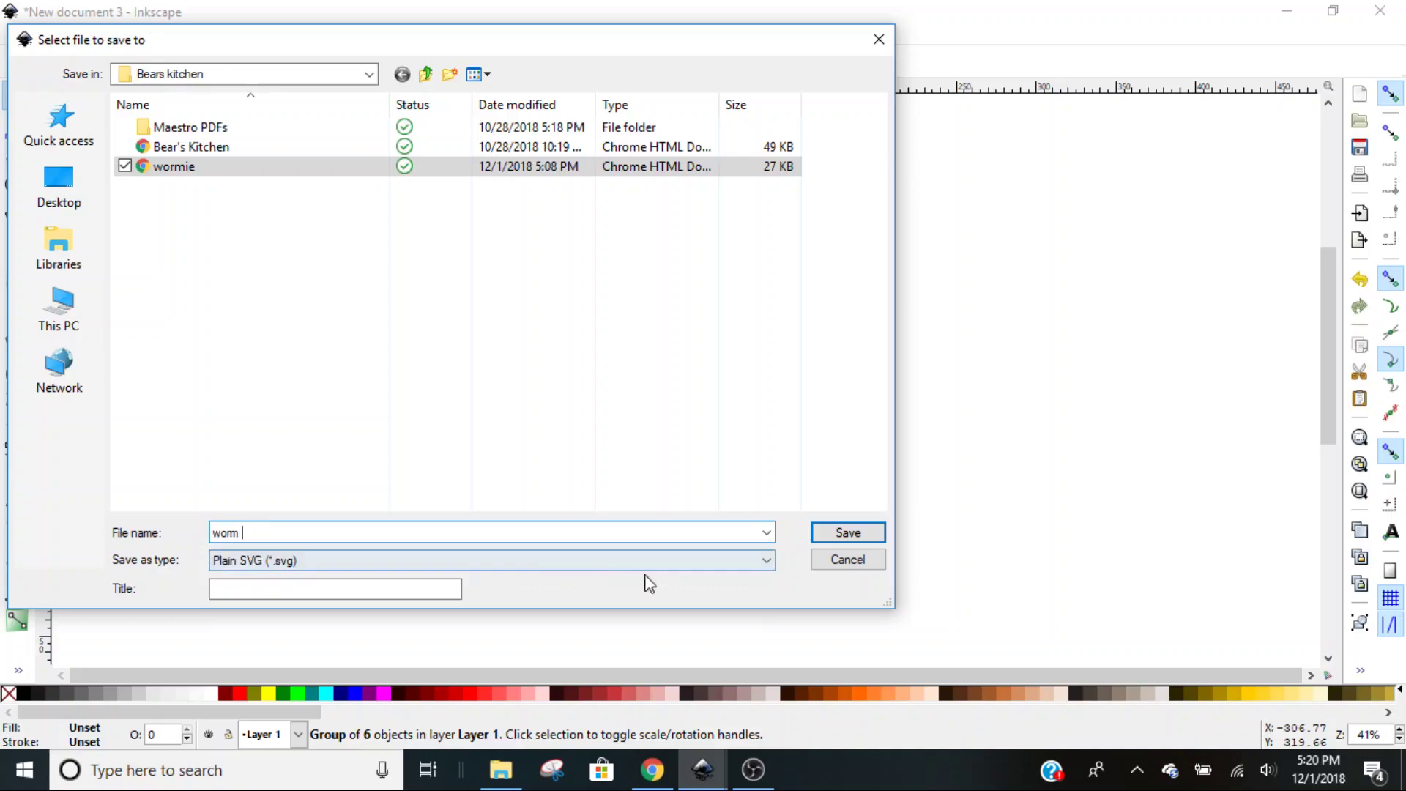
pyautogui.click(848, 533)
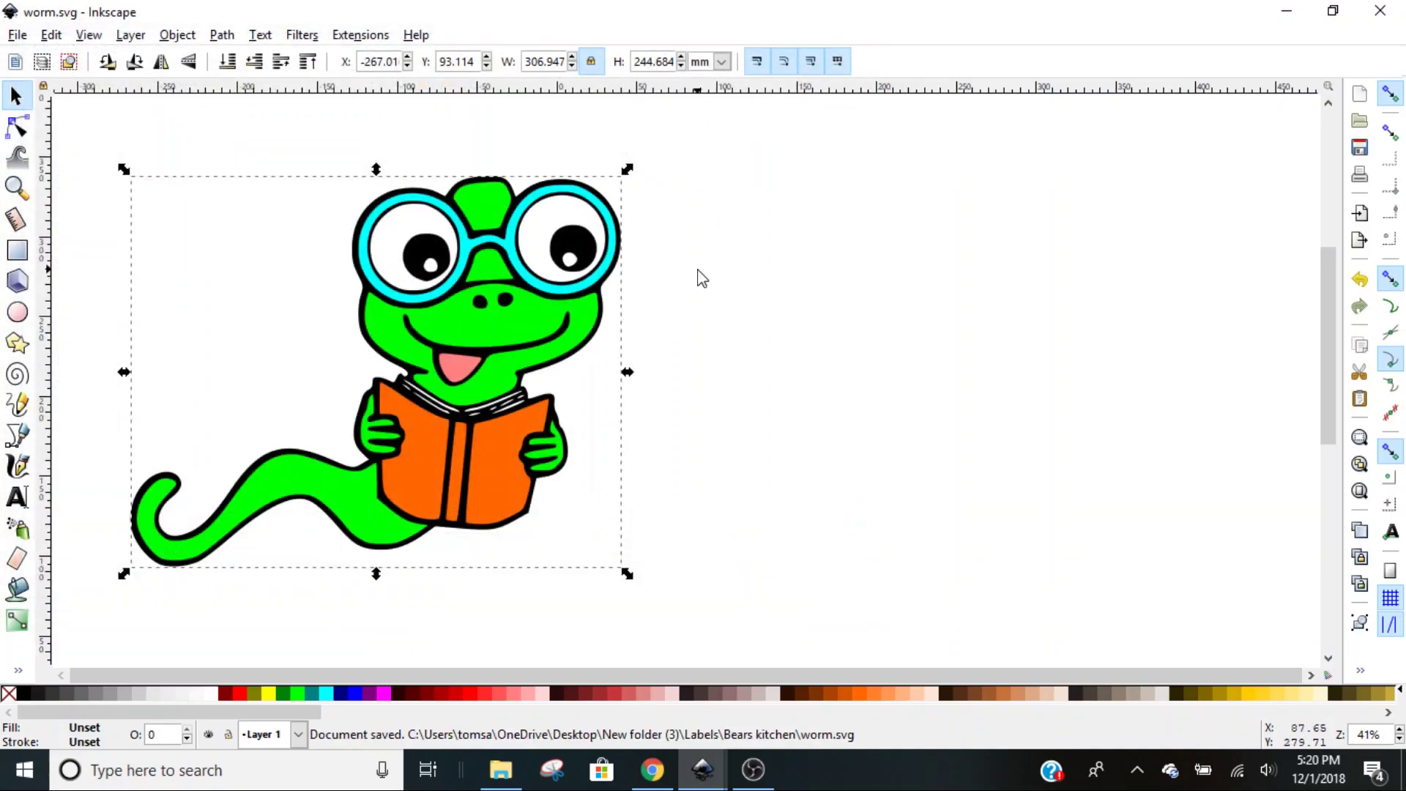
# In Chrome, search 'cricut design space' from the address bar to reach its home page
pyautogui.click(654, 773)
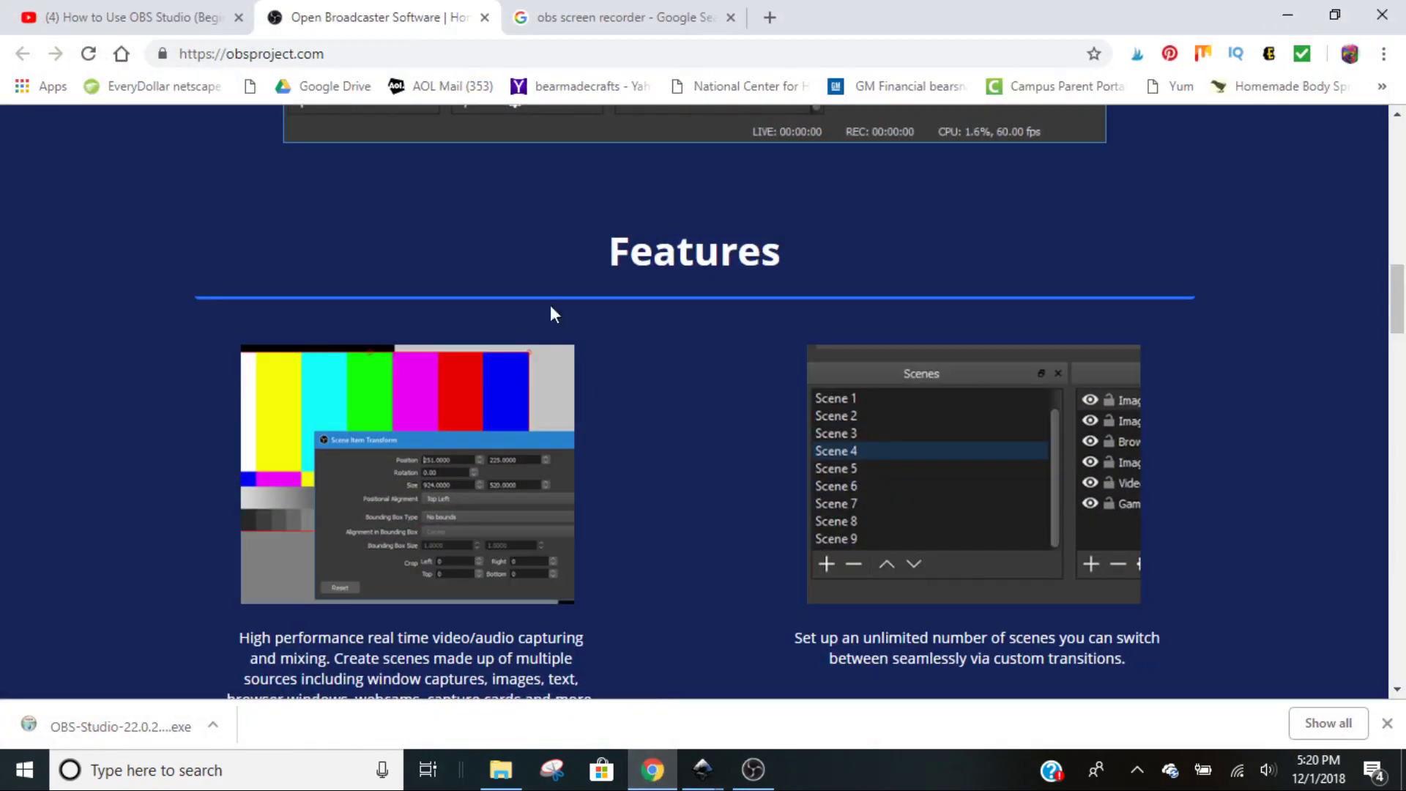
pyautogui.click(323, 54)
pyautogui.write('cr')
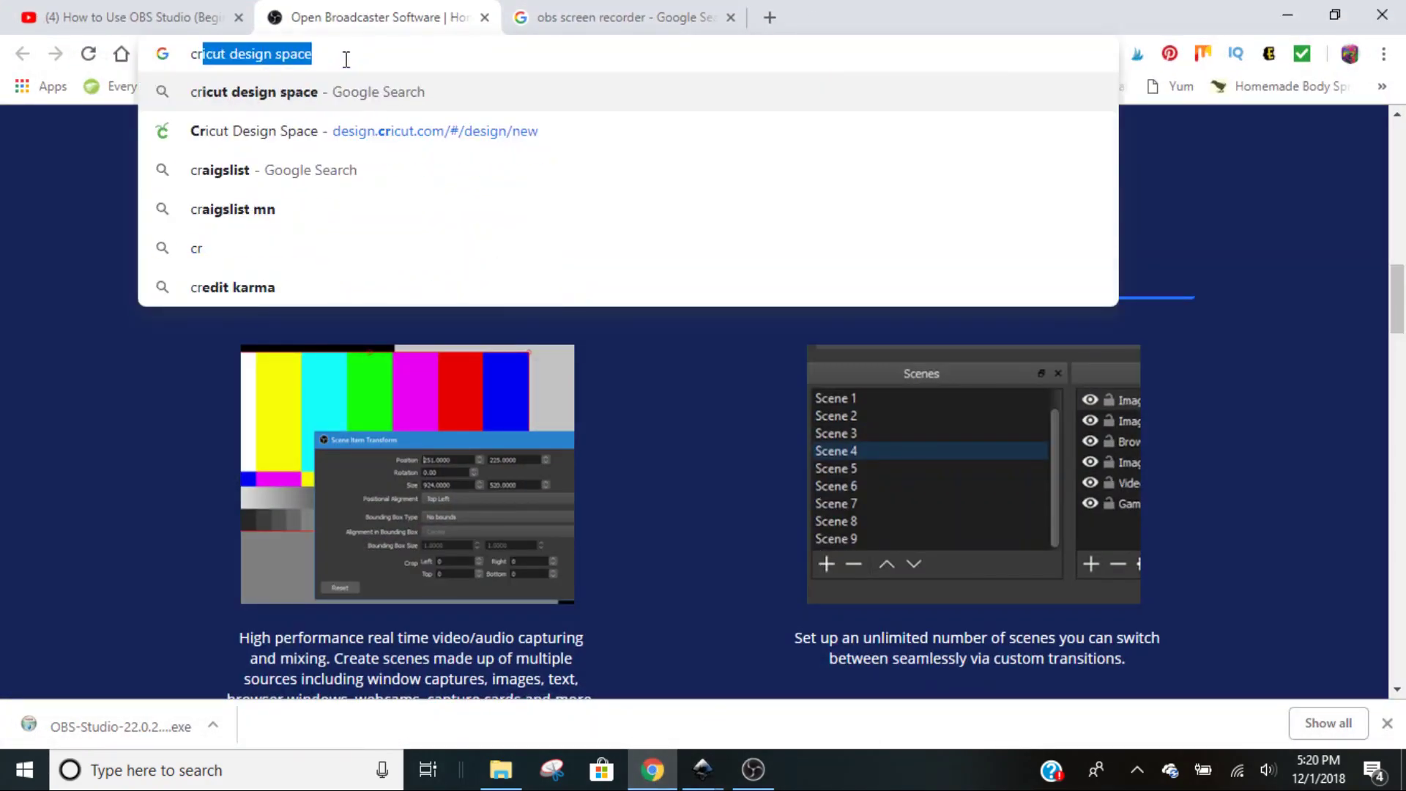
pyautogui.write('icut')
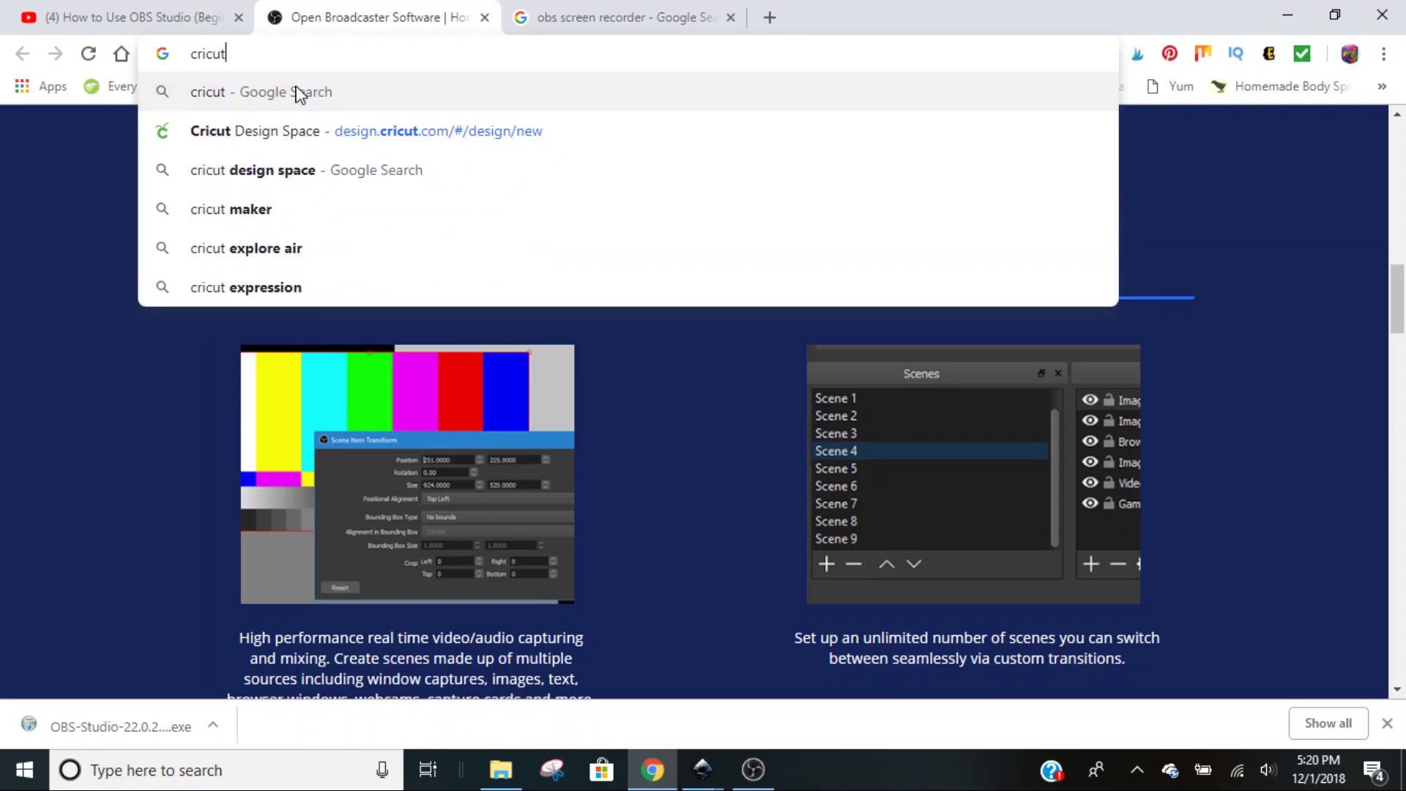
pyautogui.click(276, 179)
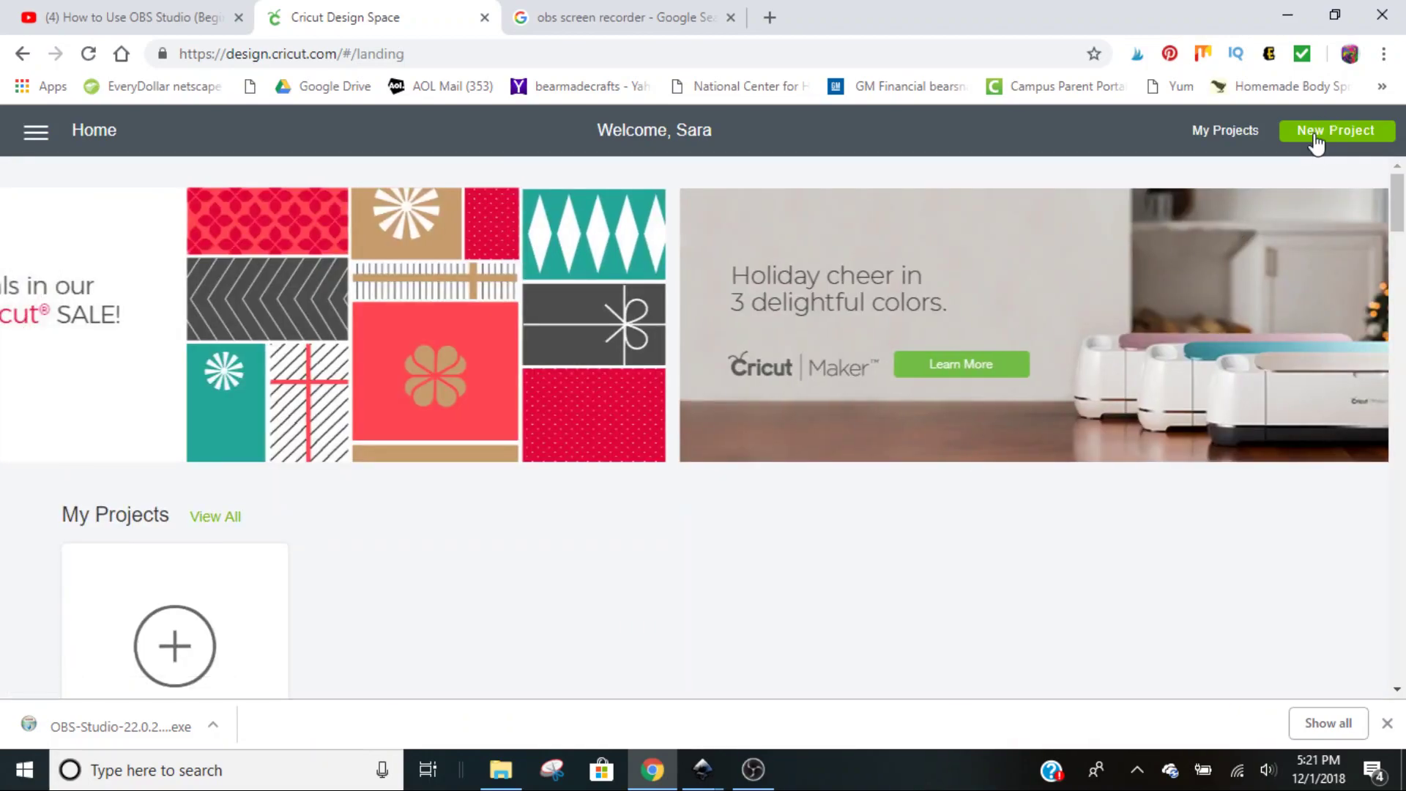
# Start a new project, upload the worm file as an image and save it
pyautogui.click(1316, 140)
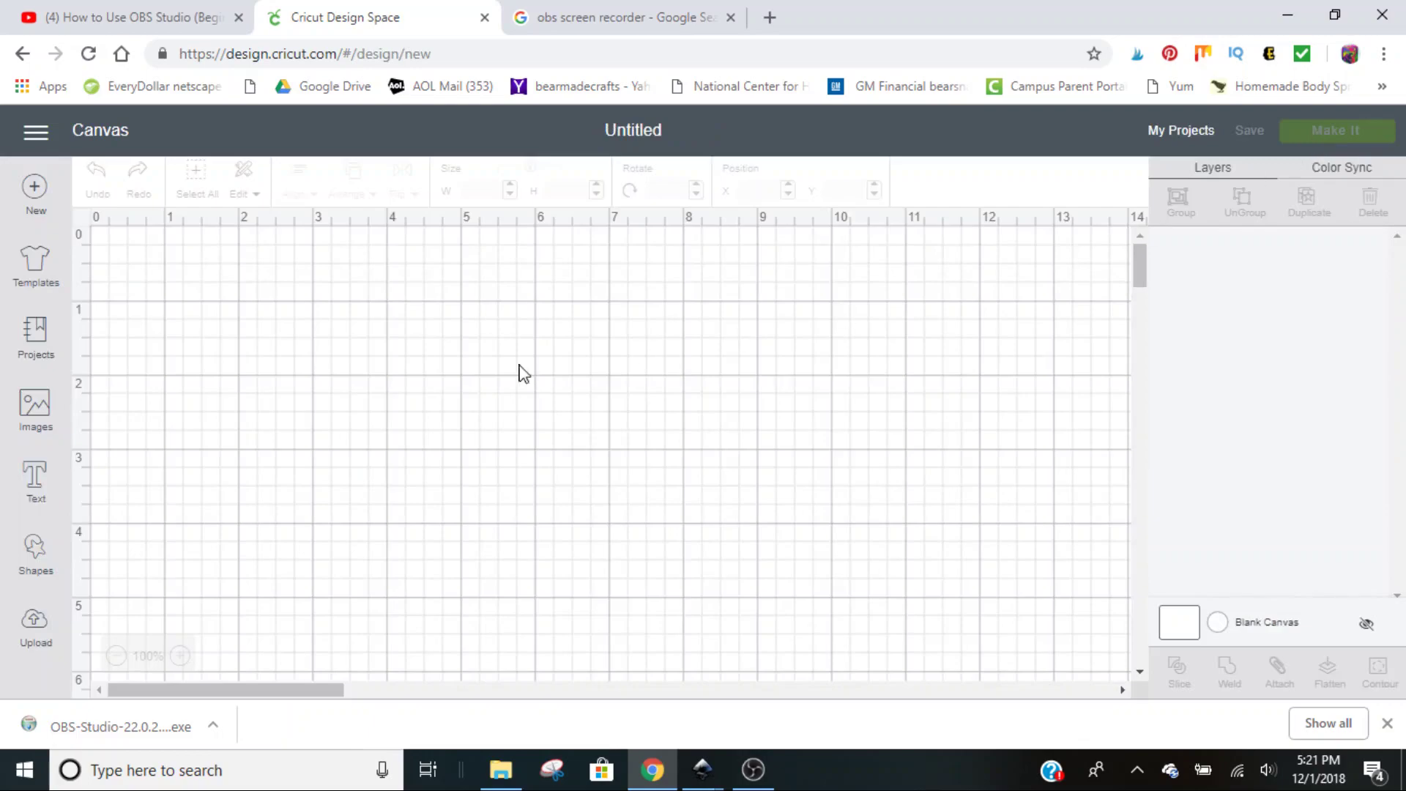
pyautogui.click(33, 628)
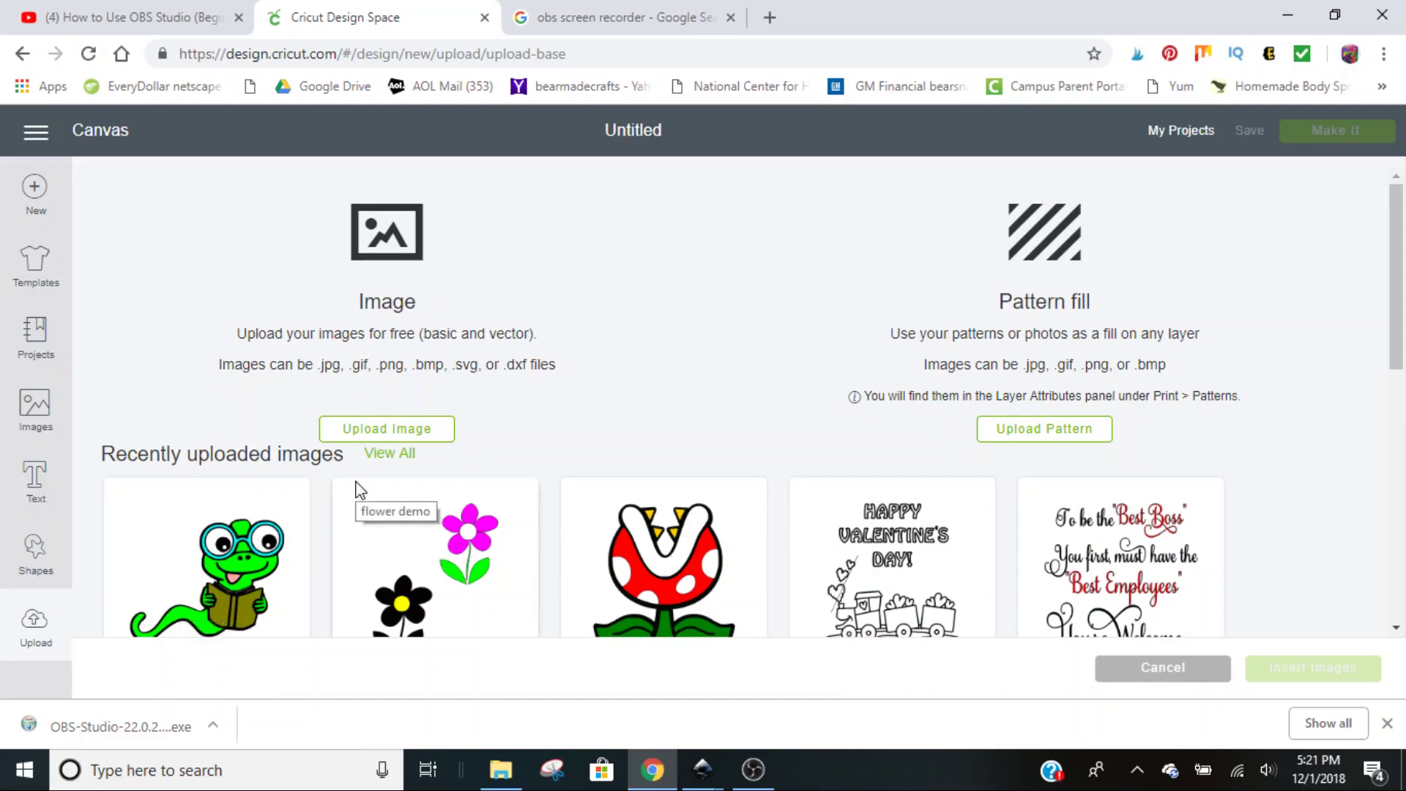
pyautogui.click(388, 437)
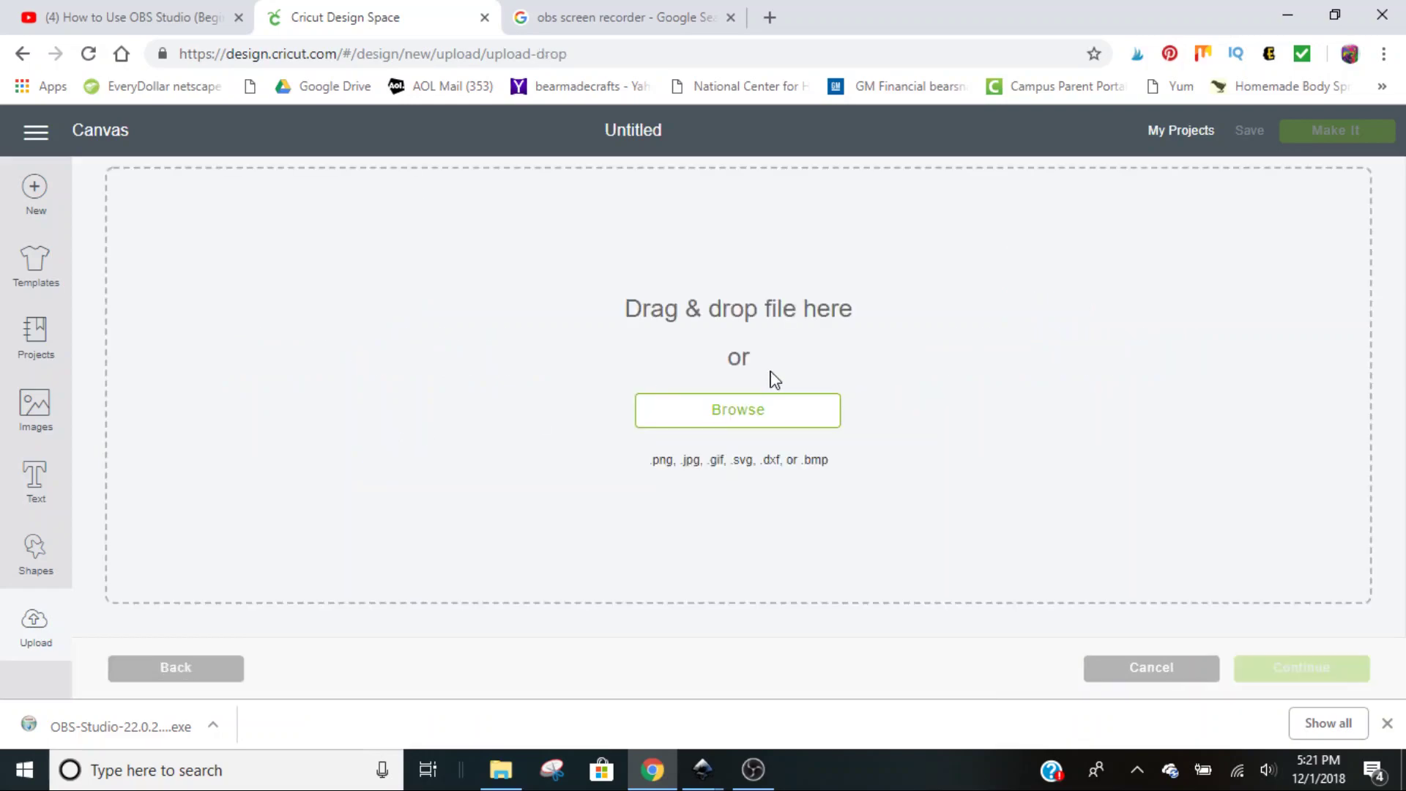
pyautogui.click(758, 420)
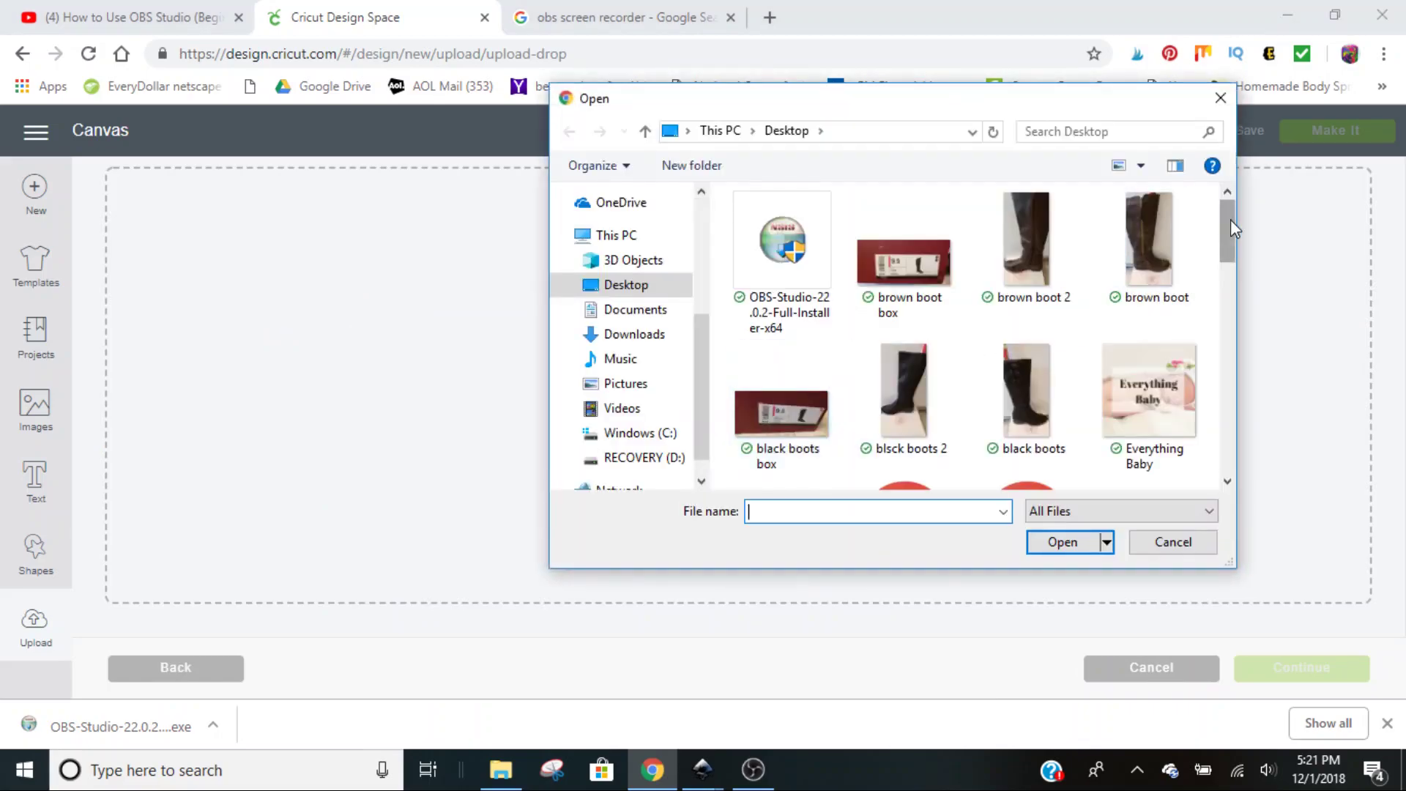
pyautogui.moveTo(1230, 218); pyautogui.dragTo(1223, 271)
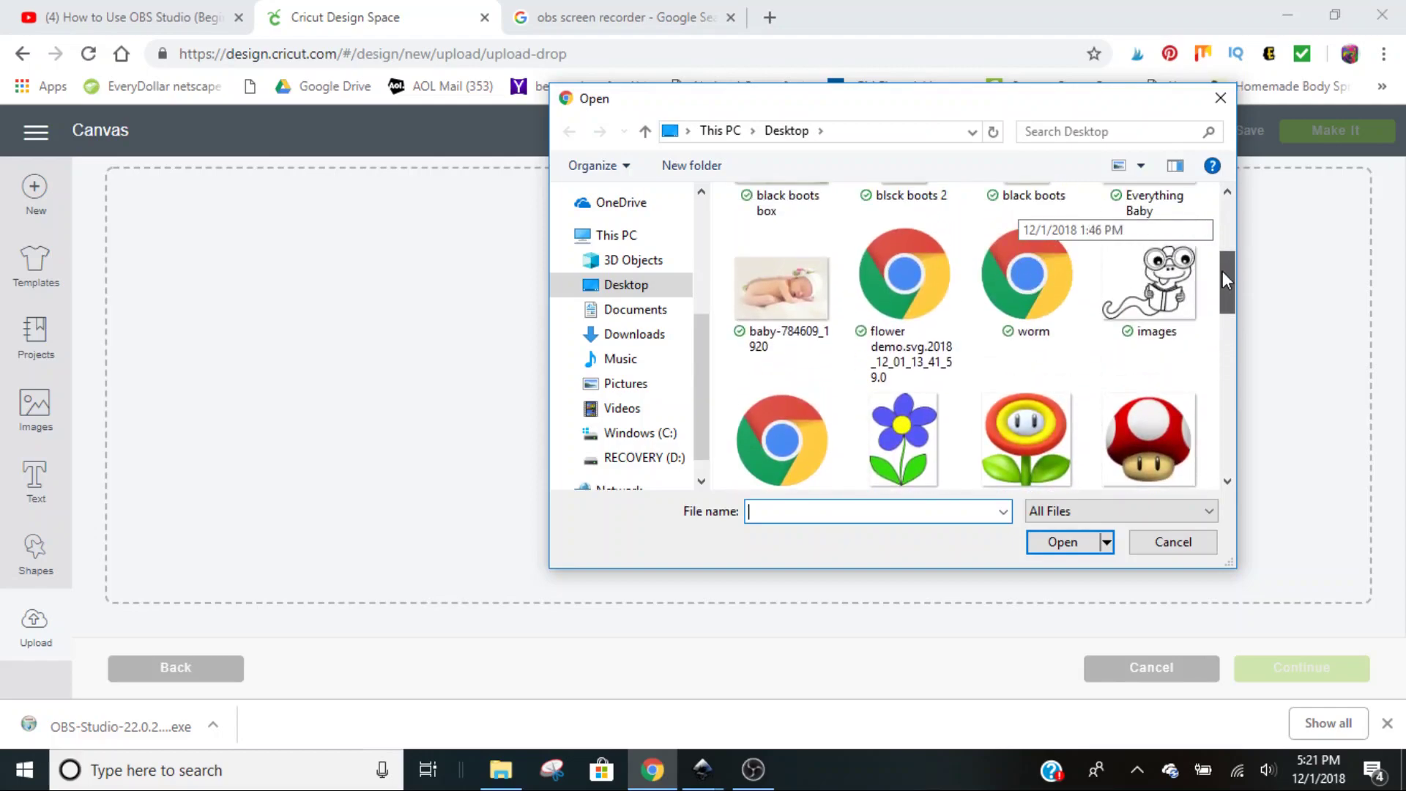
pyautogui.click(996, 302)
pyautogui.click(1039, 552)
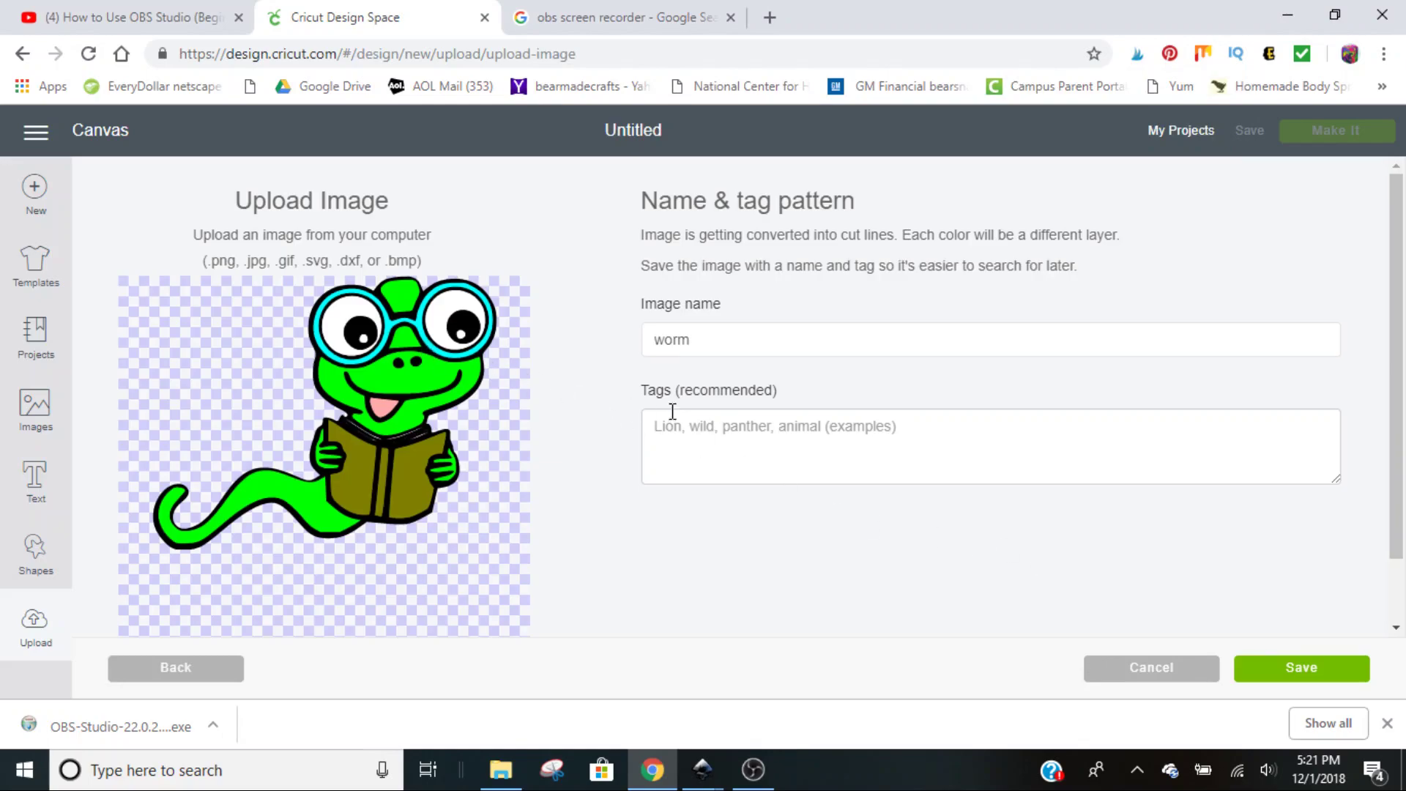
pyautogui.click(1303, 676)
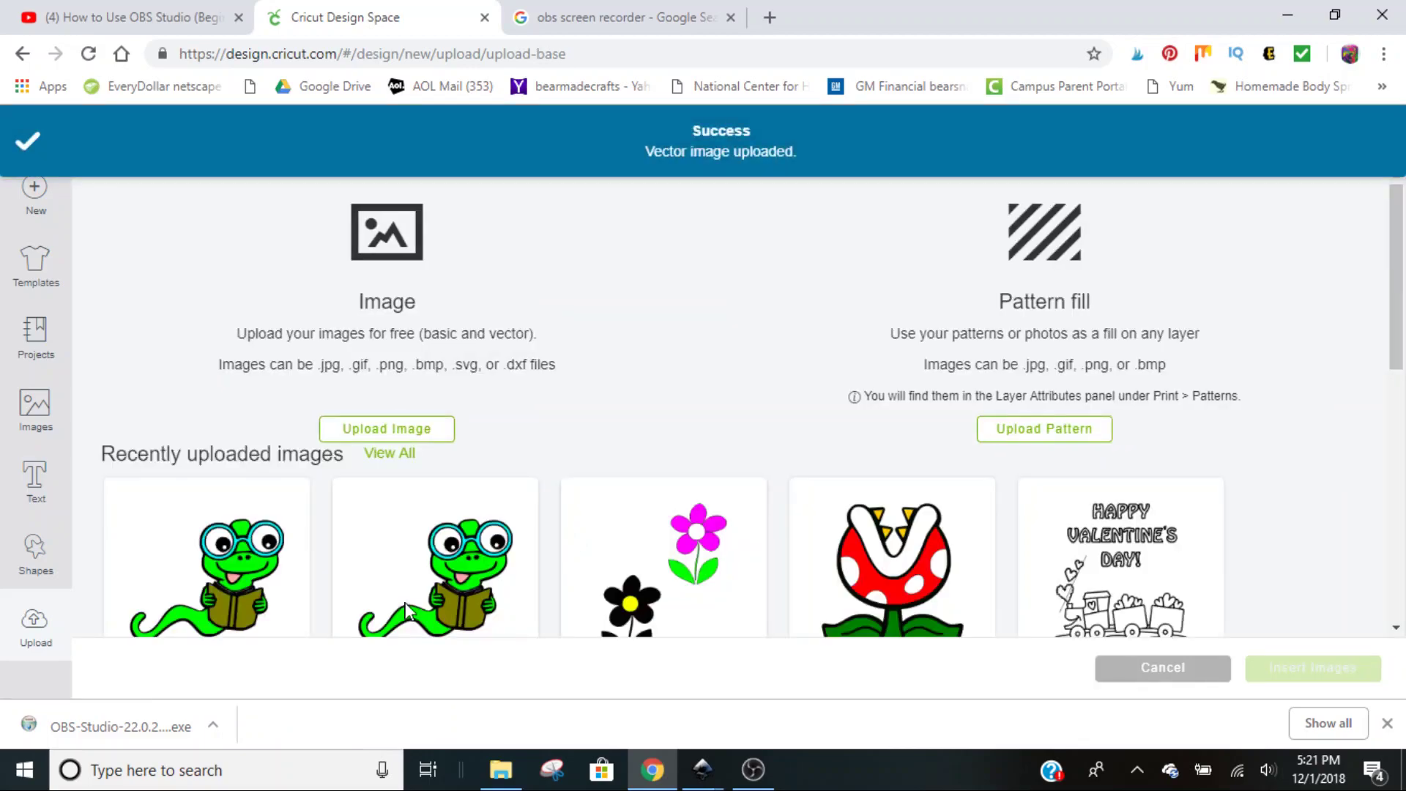
# Insert the uploaded worm image onto the canvas and drag it up and right
pyautogui.click(236, 585)
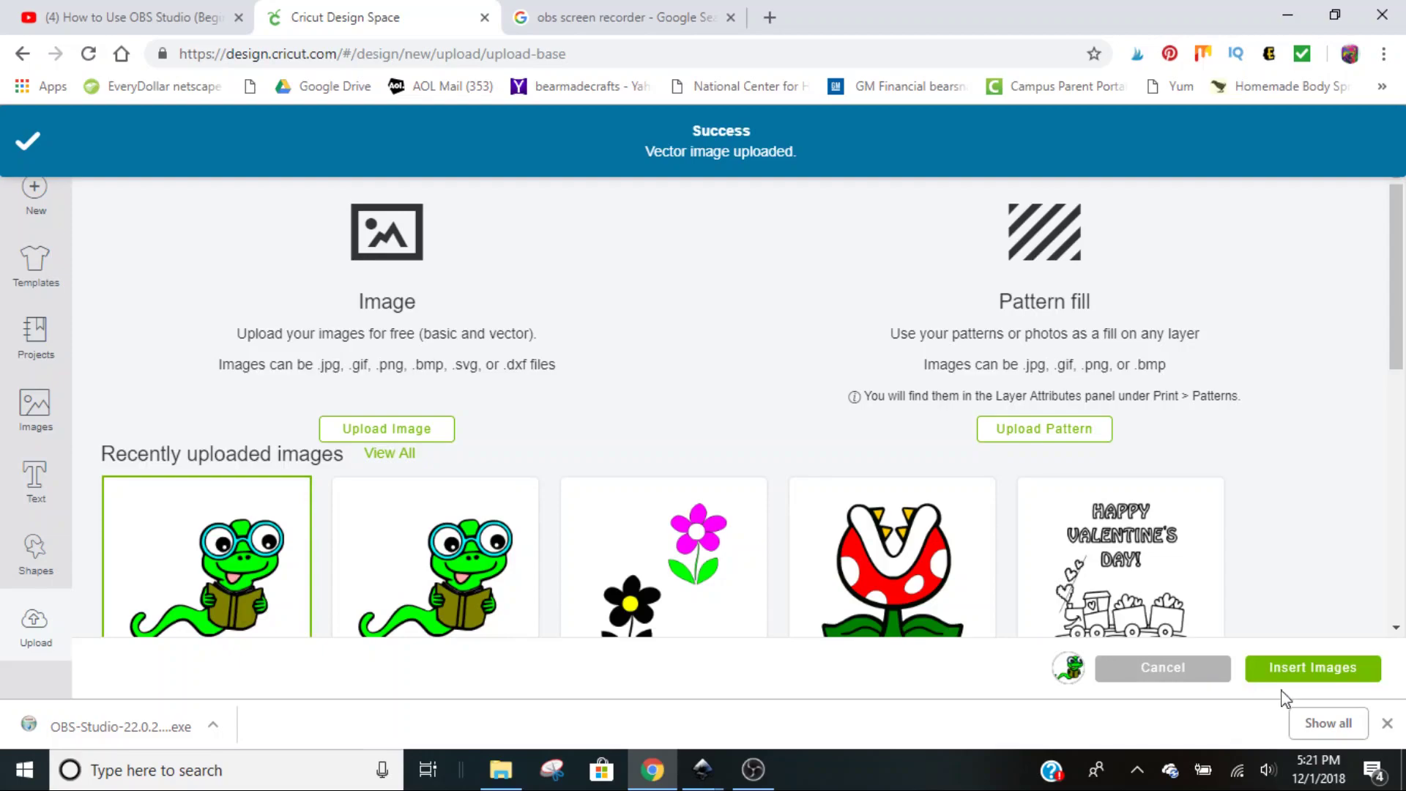
pyautogui.click(1303, 680)
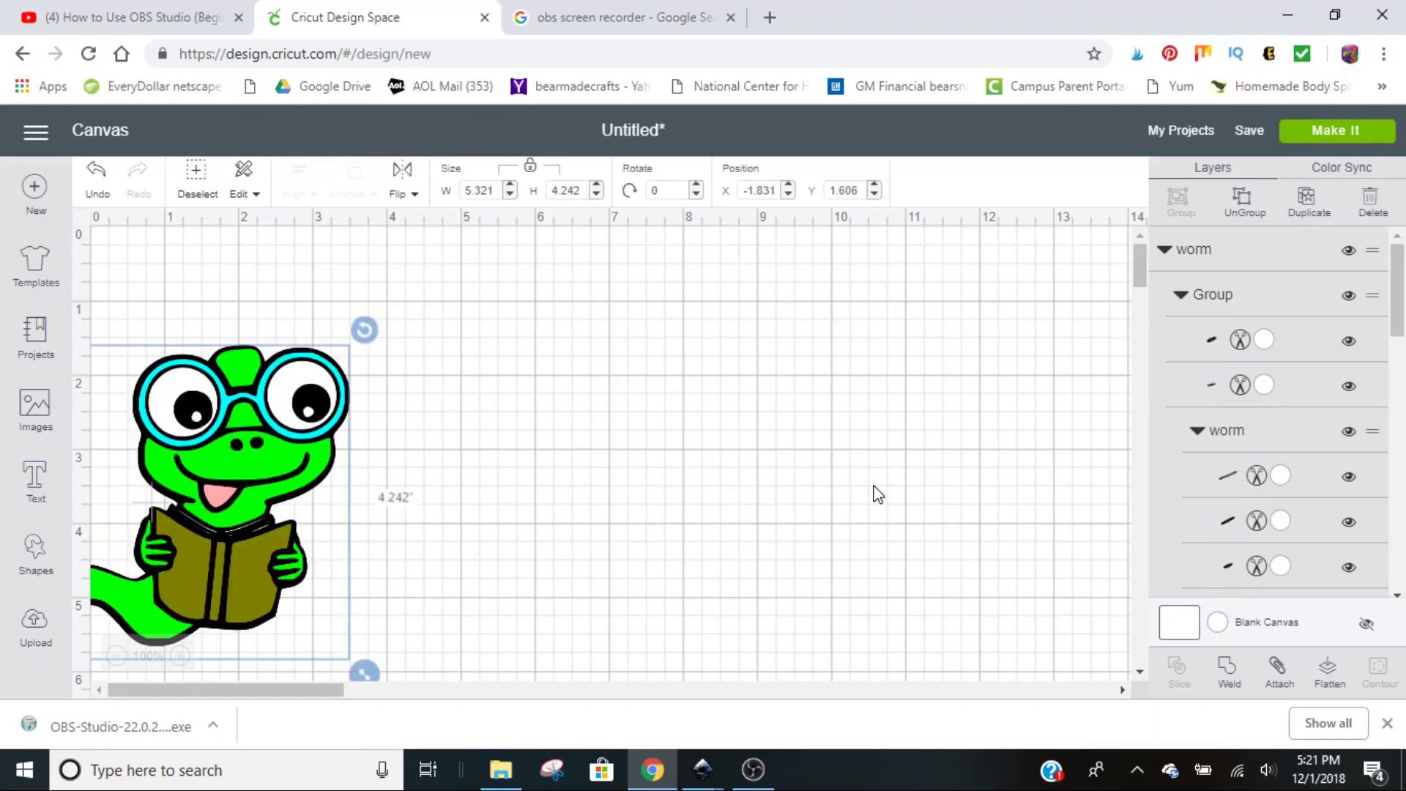
pyautogui.moveTo(233, 467); pyautogui.dragTo(445, 404)
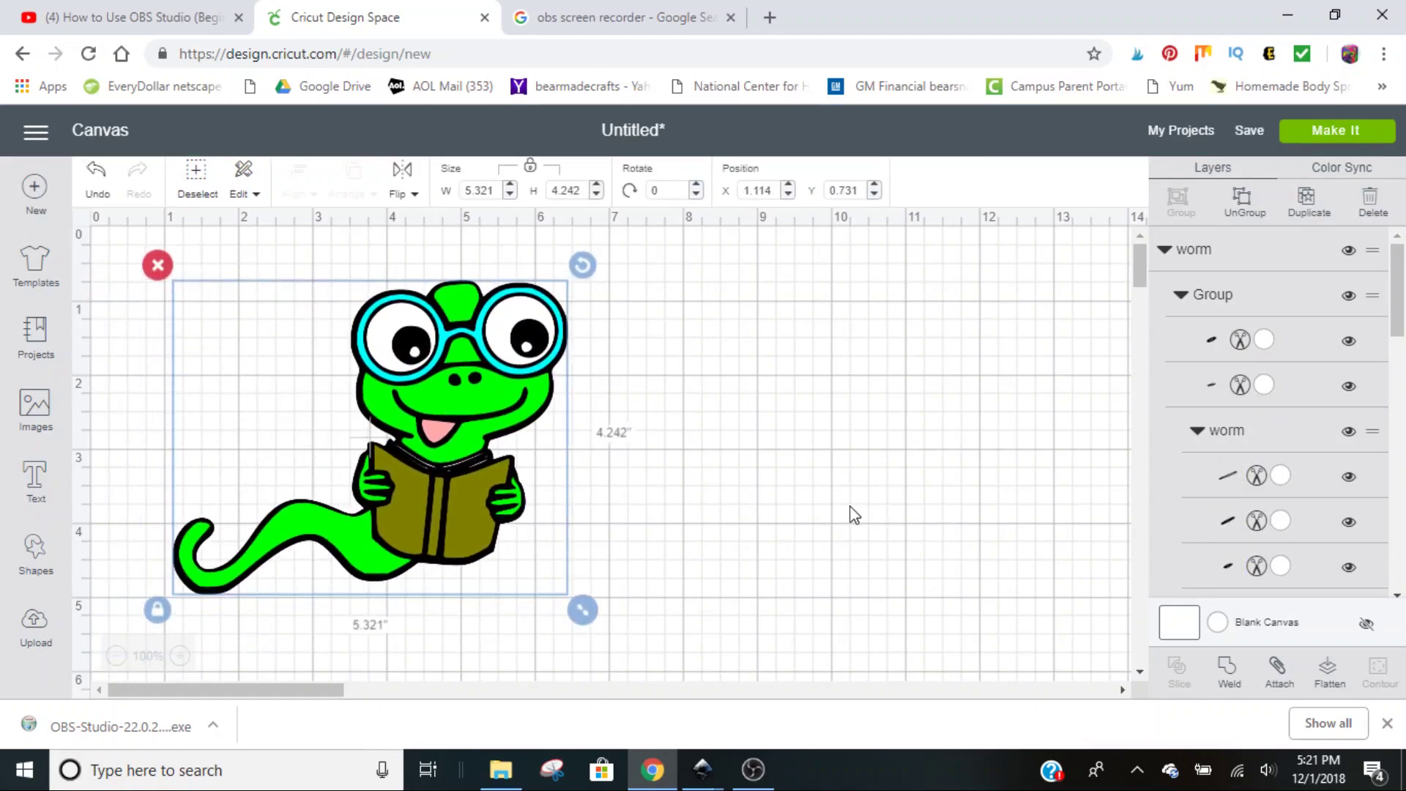